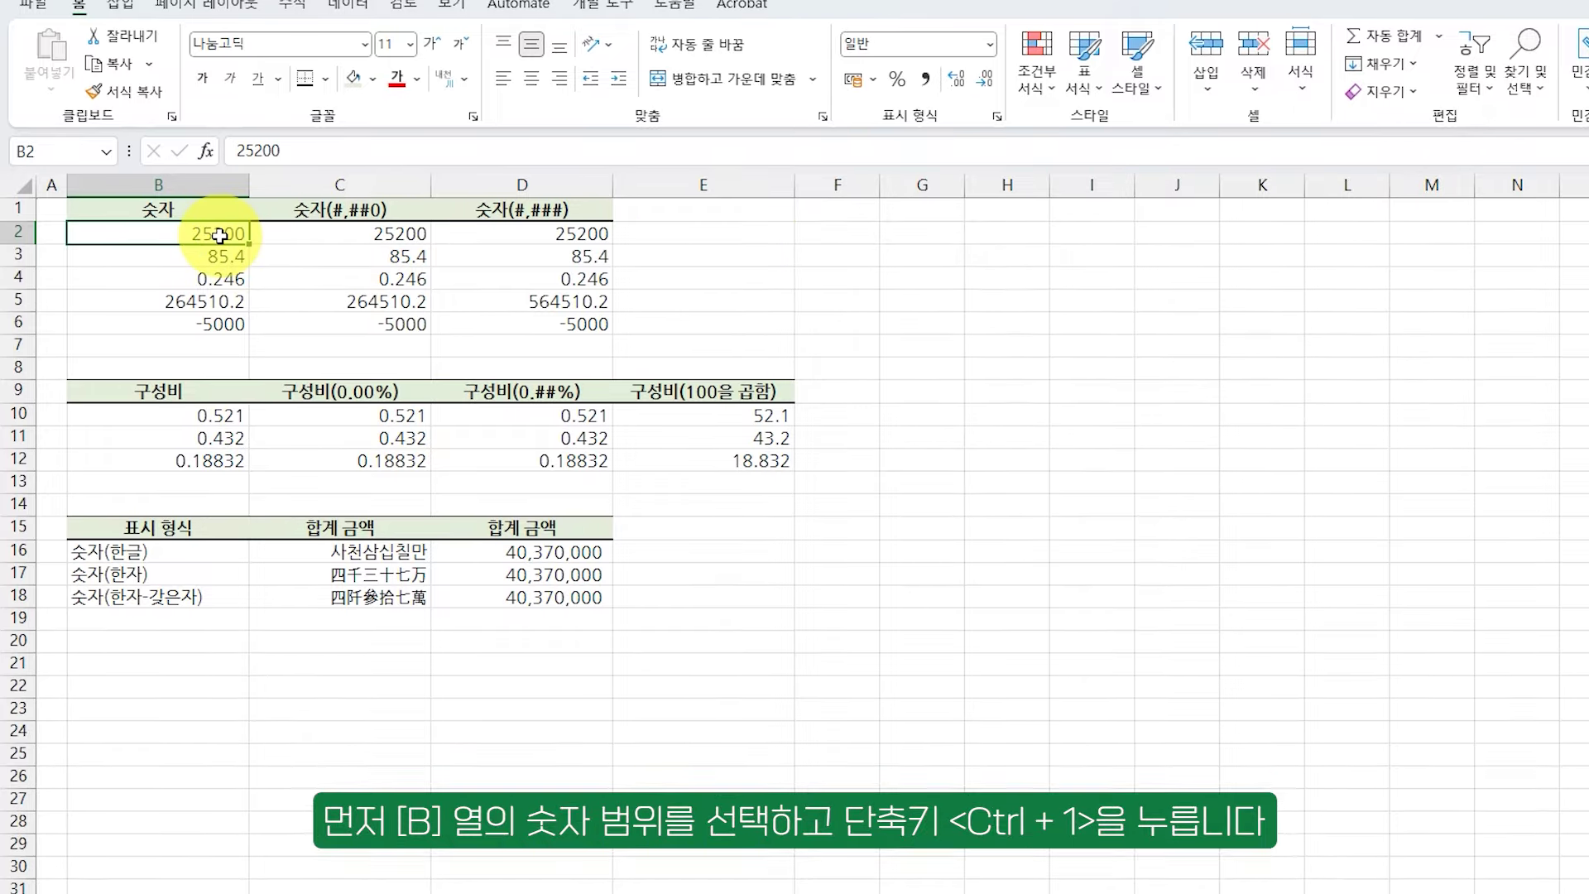
- Open the cell formatting for B2:B6 and preview the 숫자, 통화, 회계 and 날짜 categories
{"action": "left_click_drag", "start_coordinate": [219, 237], "coordinate": [220, 324]}
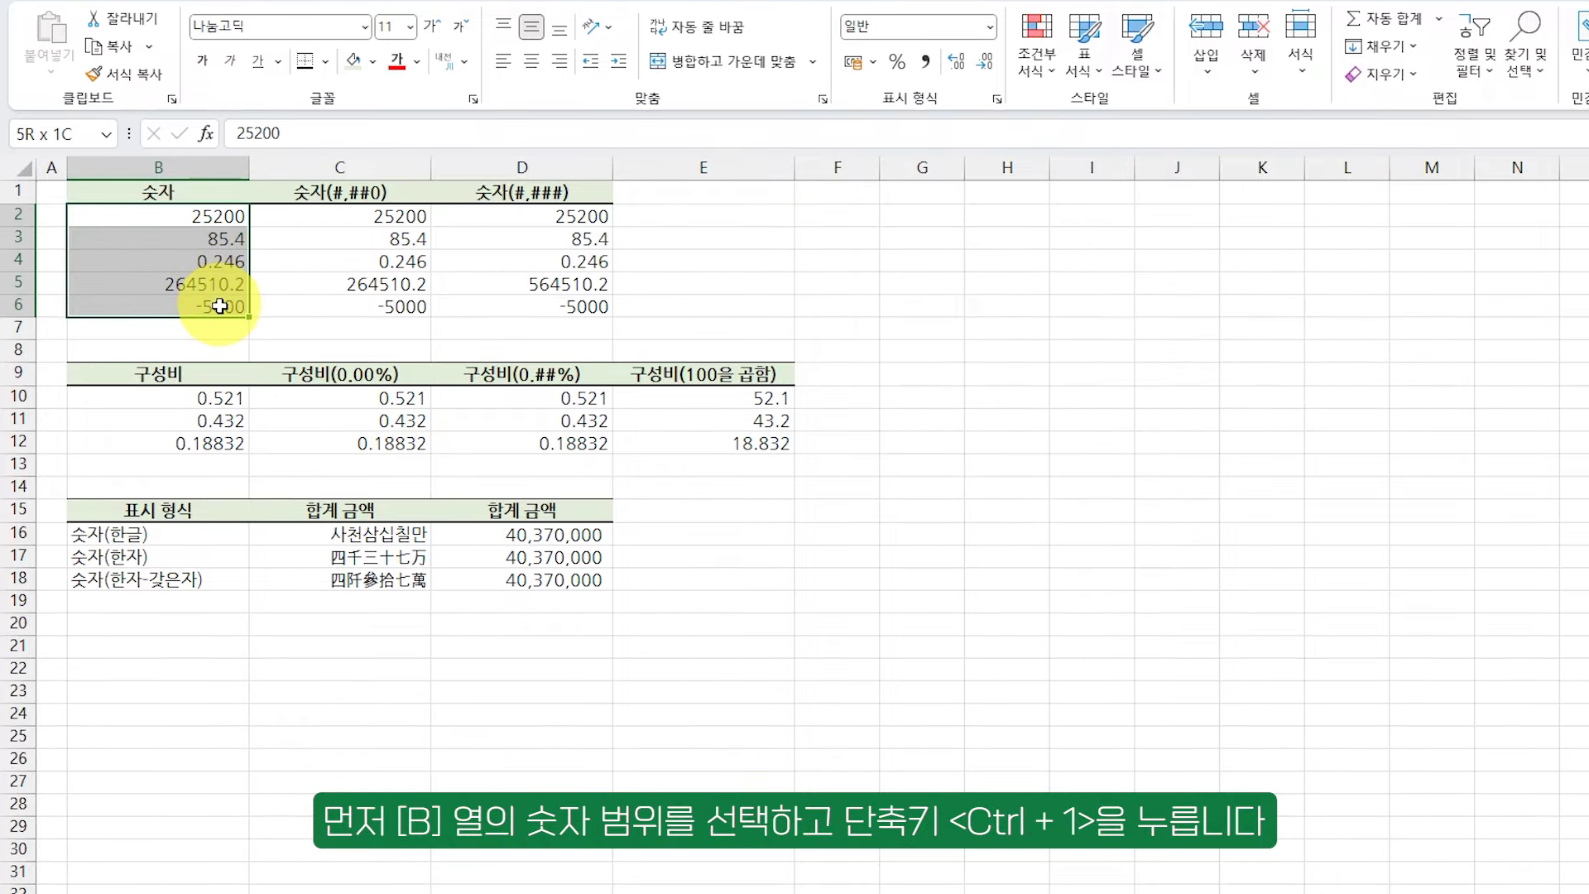
{"action": "key", "text": "ctrl+1"}
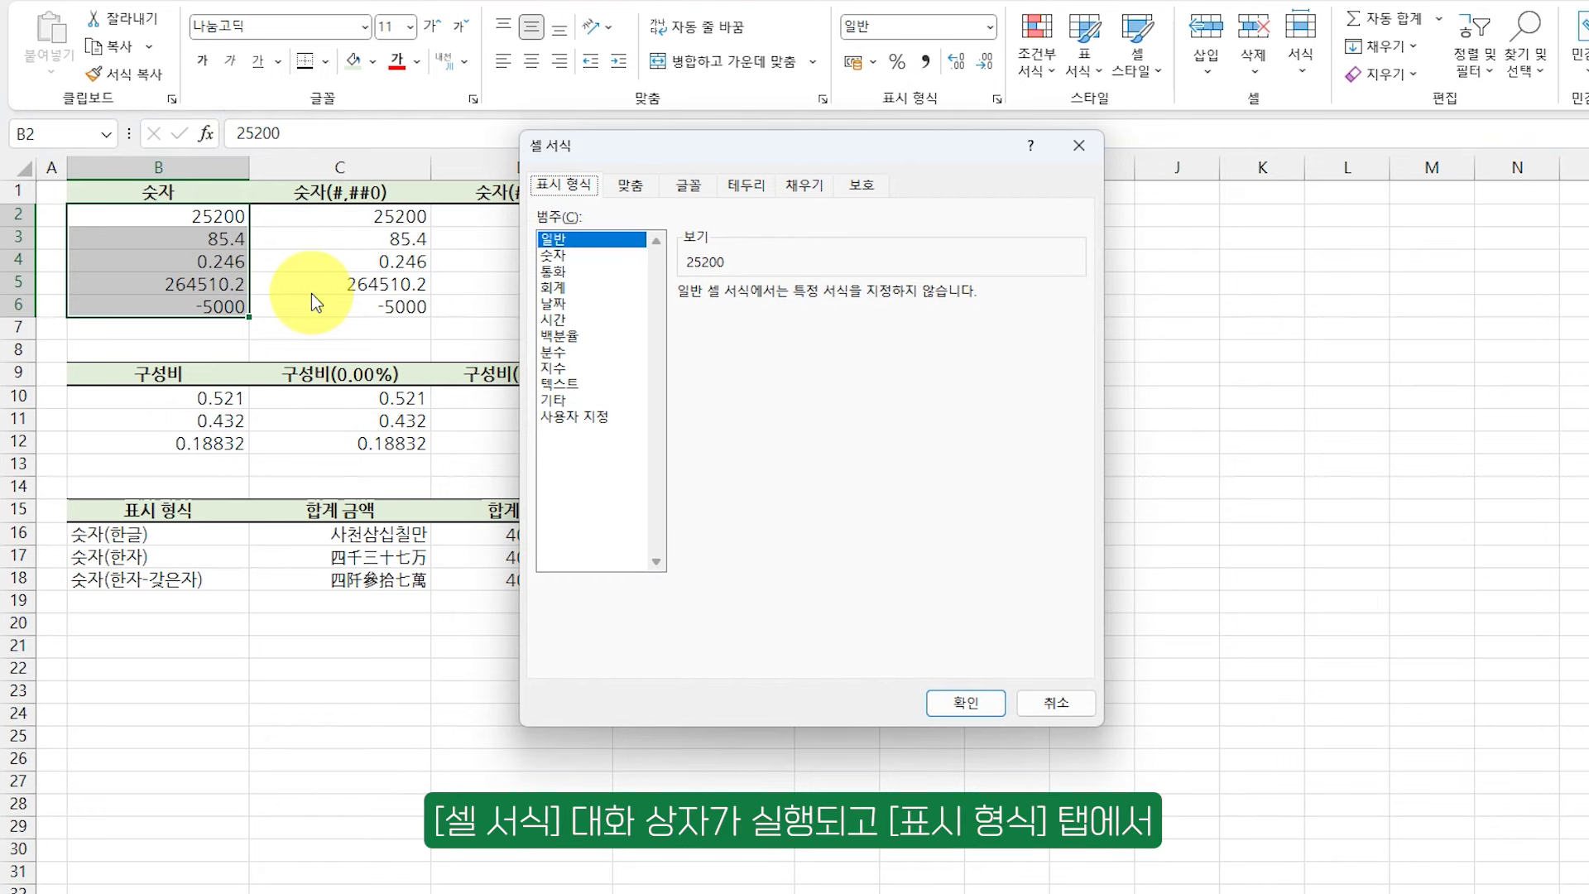
{"action": "left_click", "coordinate": [558, 255]}
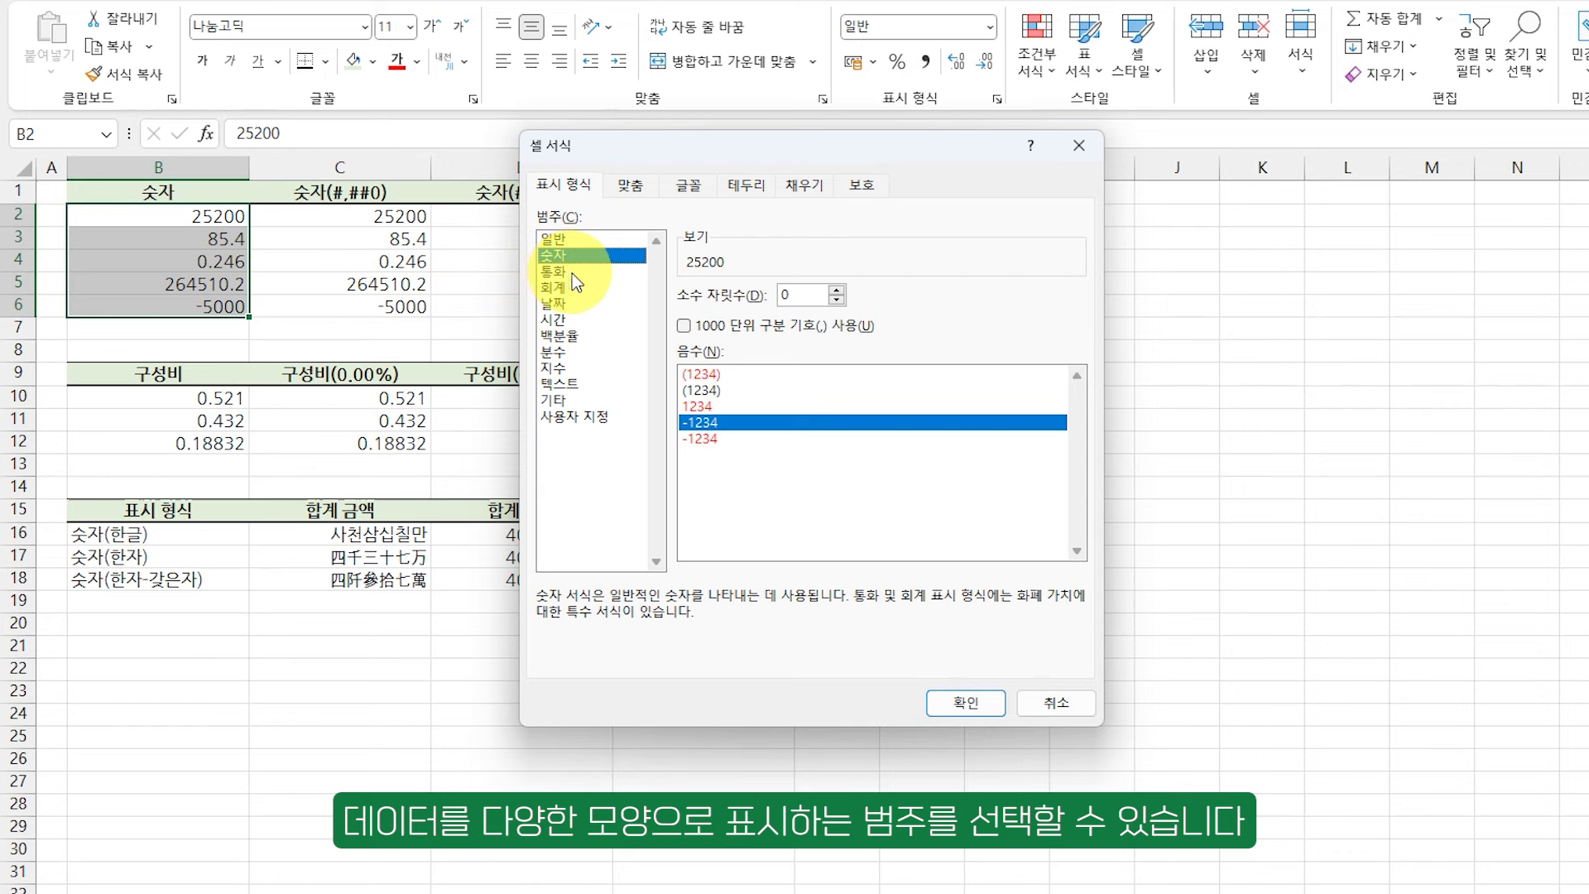
{"action": "left_click", "coordinate": [573, 273]}
{"action": "left_click", "coordinate": [573, 290]}
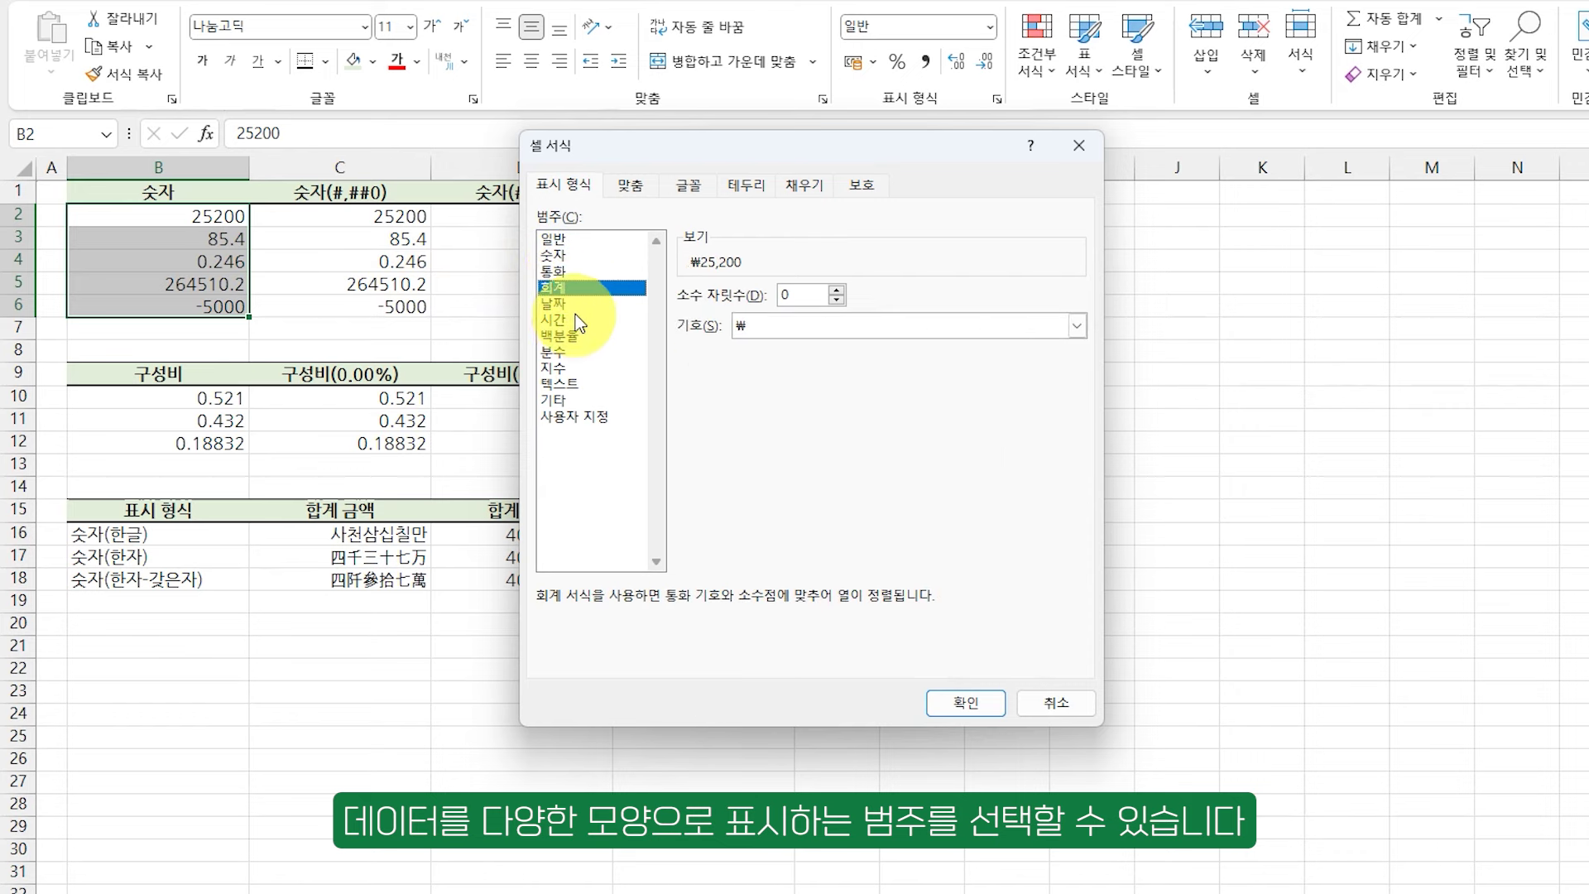
{"action": "left_click", "coordinate": [573, 304]}
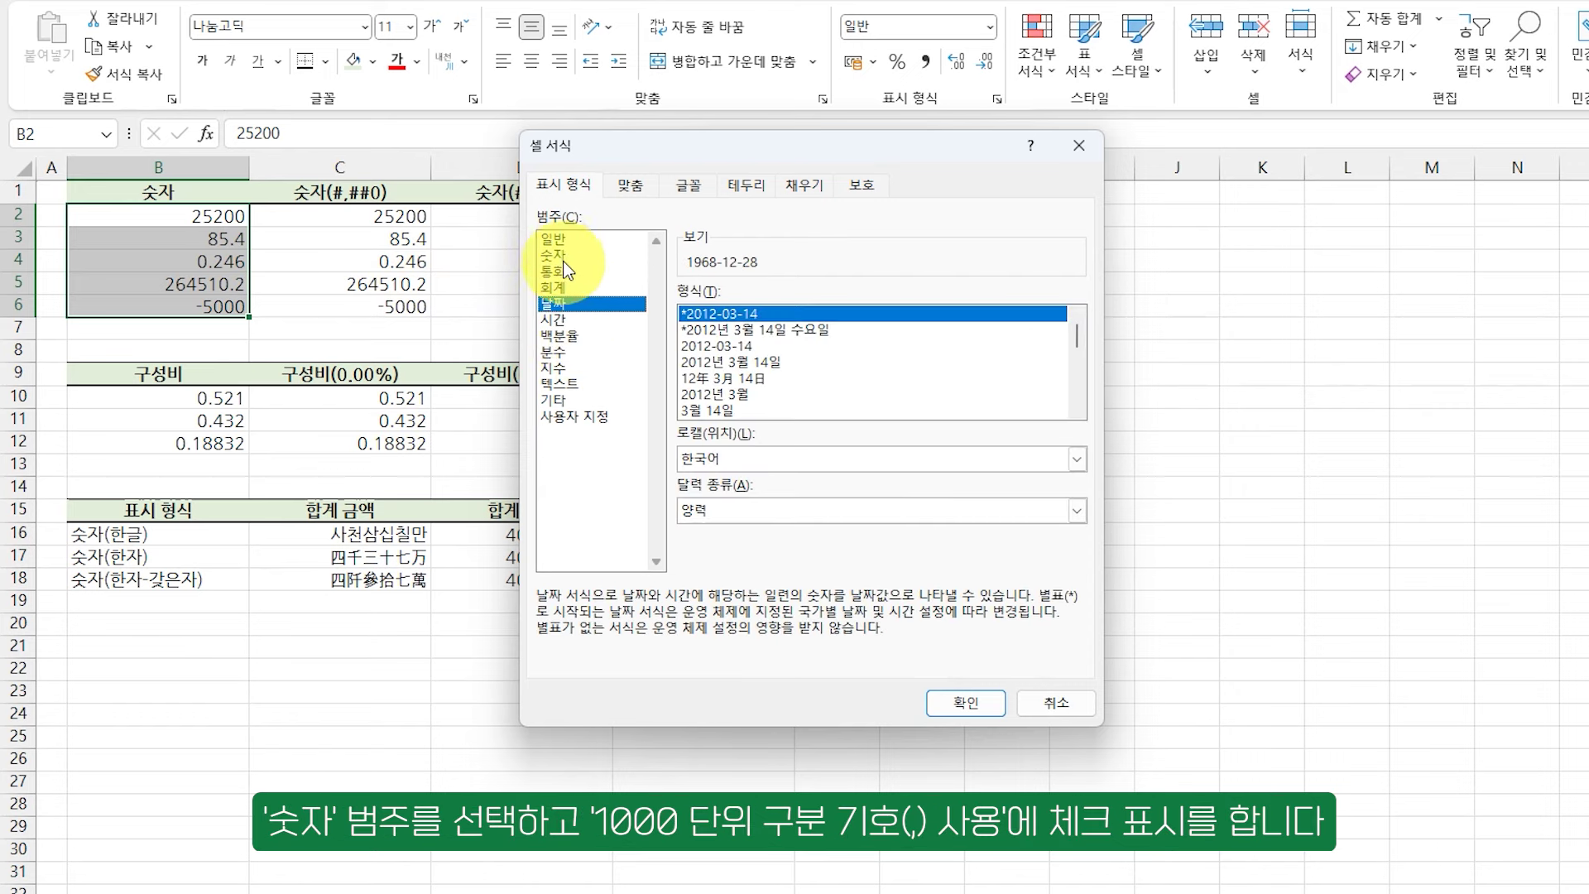
- Apply the 숫자 format to B2:B6 with the 1000 separator and negatives in red parentheses
{"action": "left_click", "coordinate": [563, 255]}
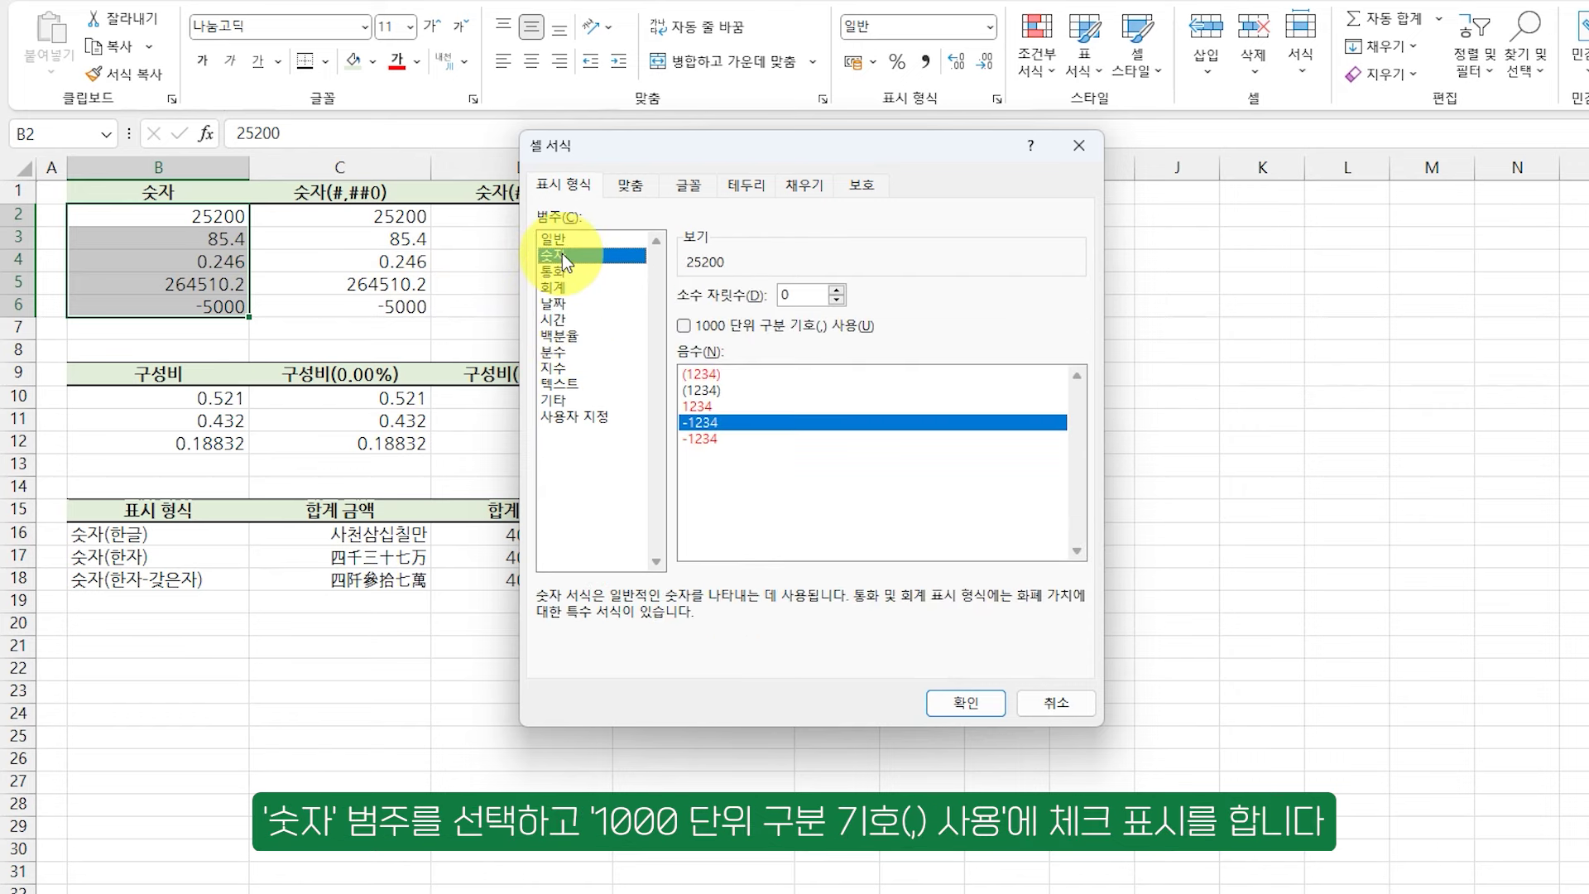
{"action": "left_click", "coordinate": [685, 327]}
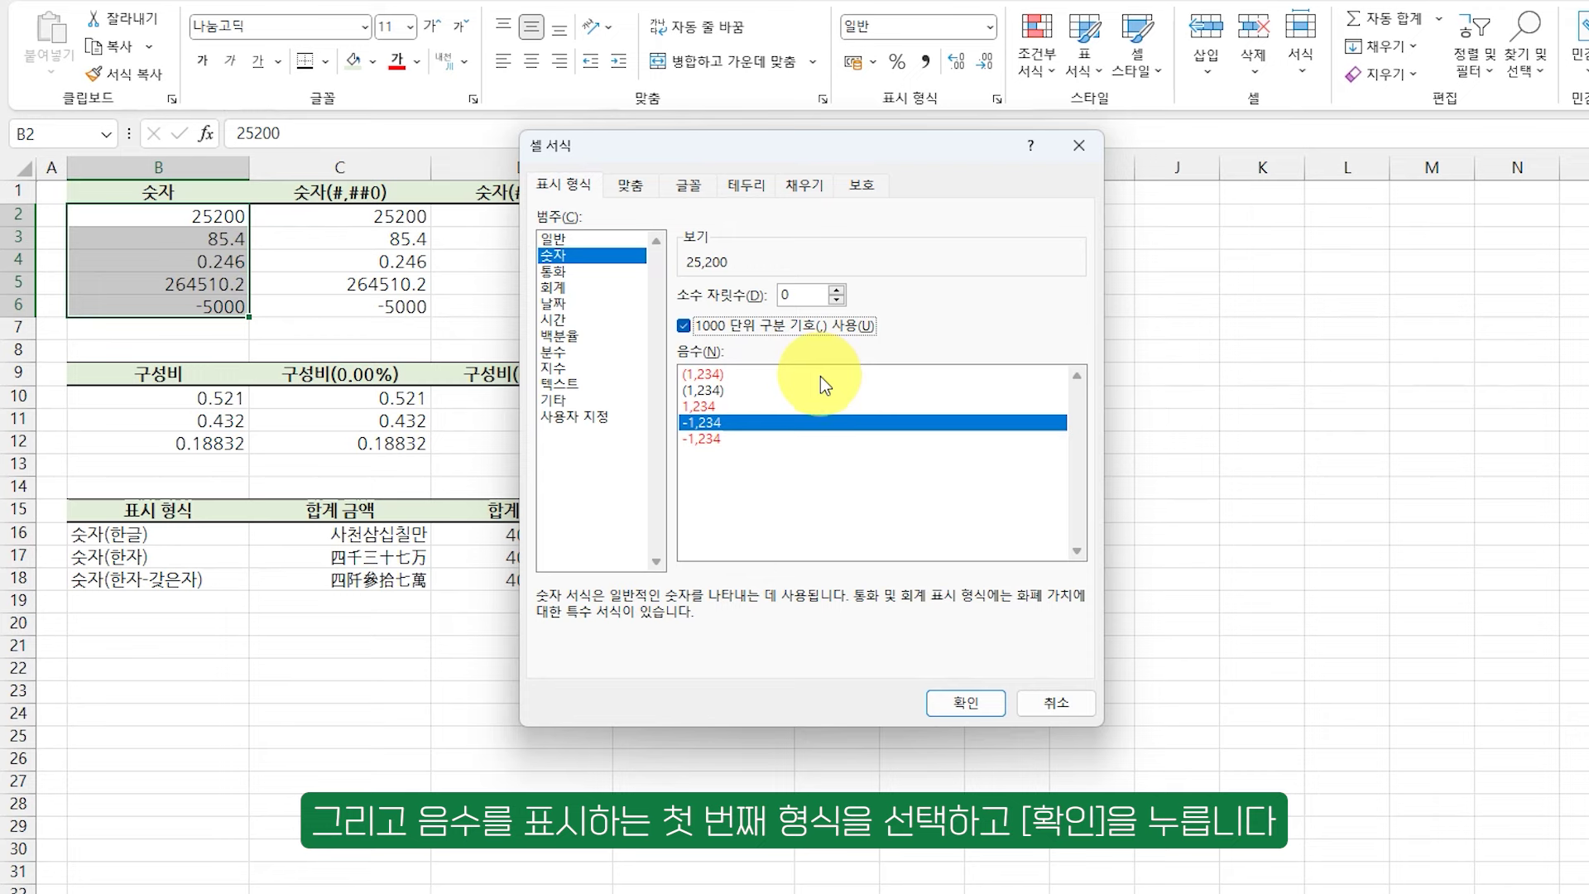
{"action": "left_click", "coordinate": [703, 375]}
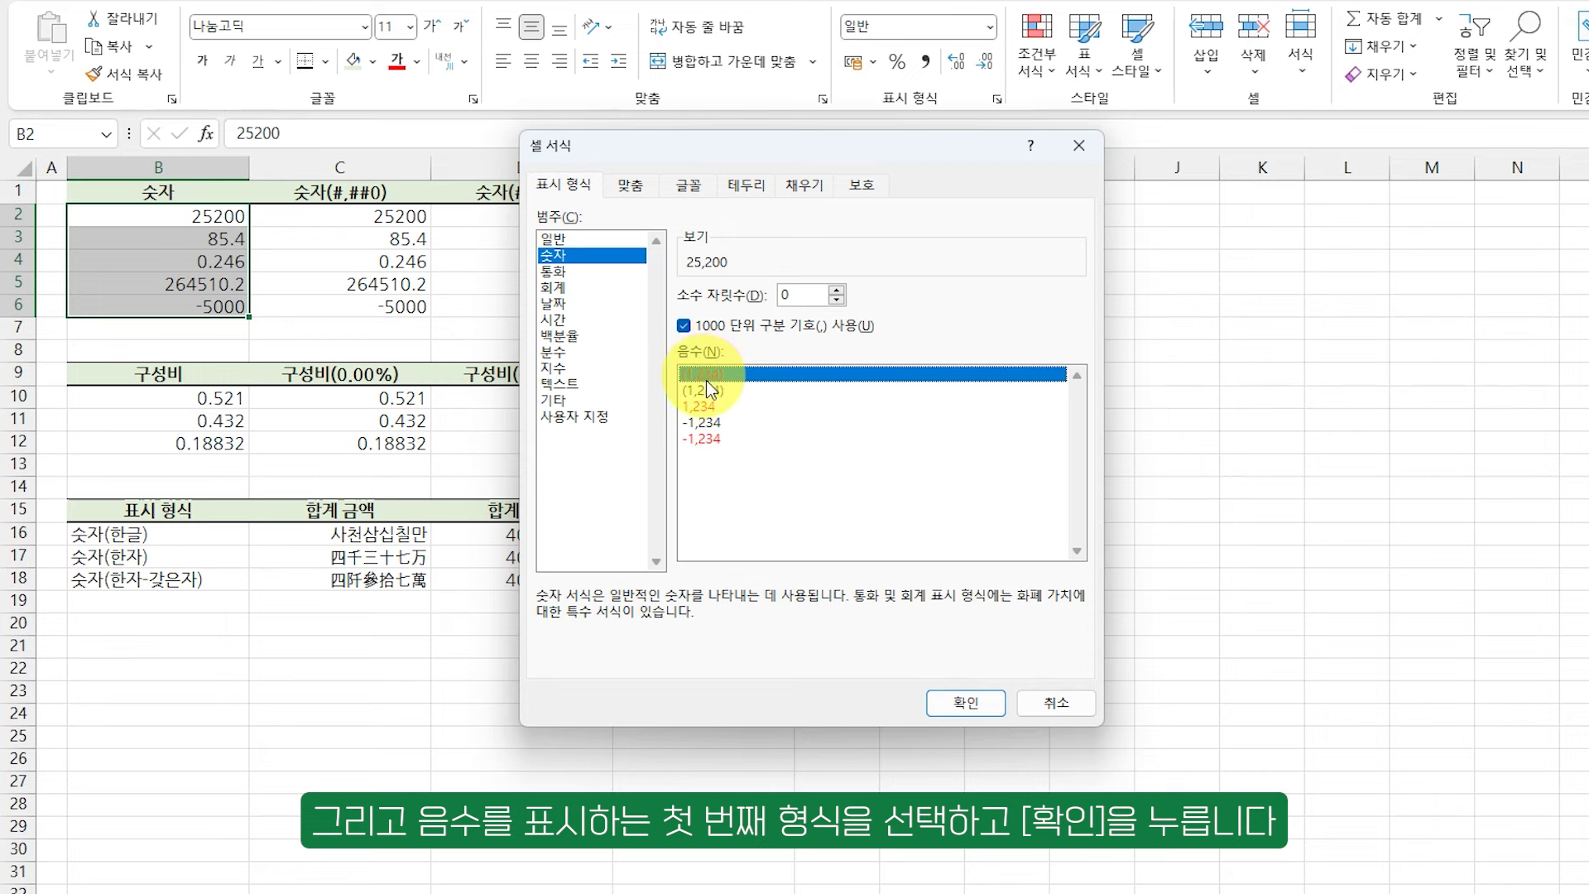
{"action": "left_click", "coordinate": [966, 708]}
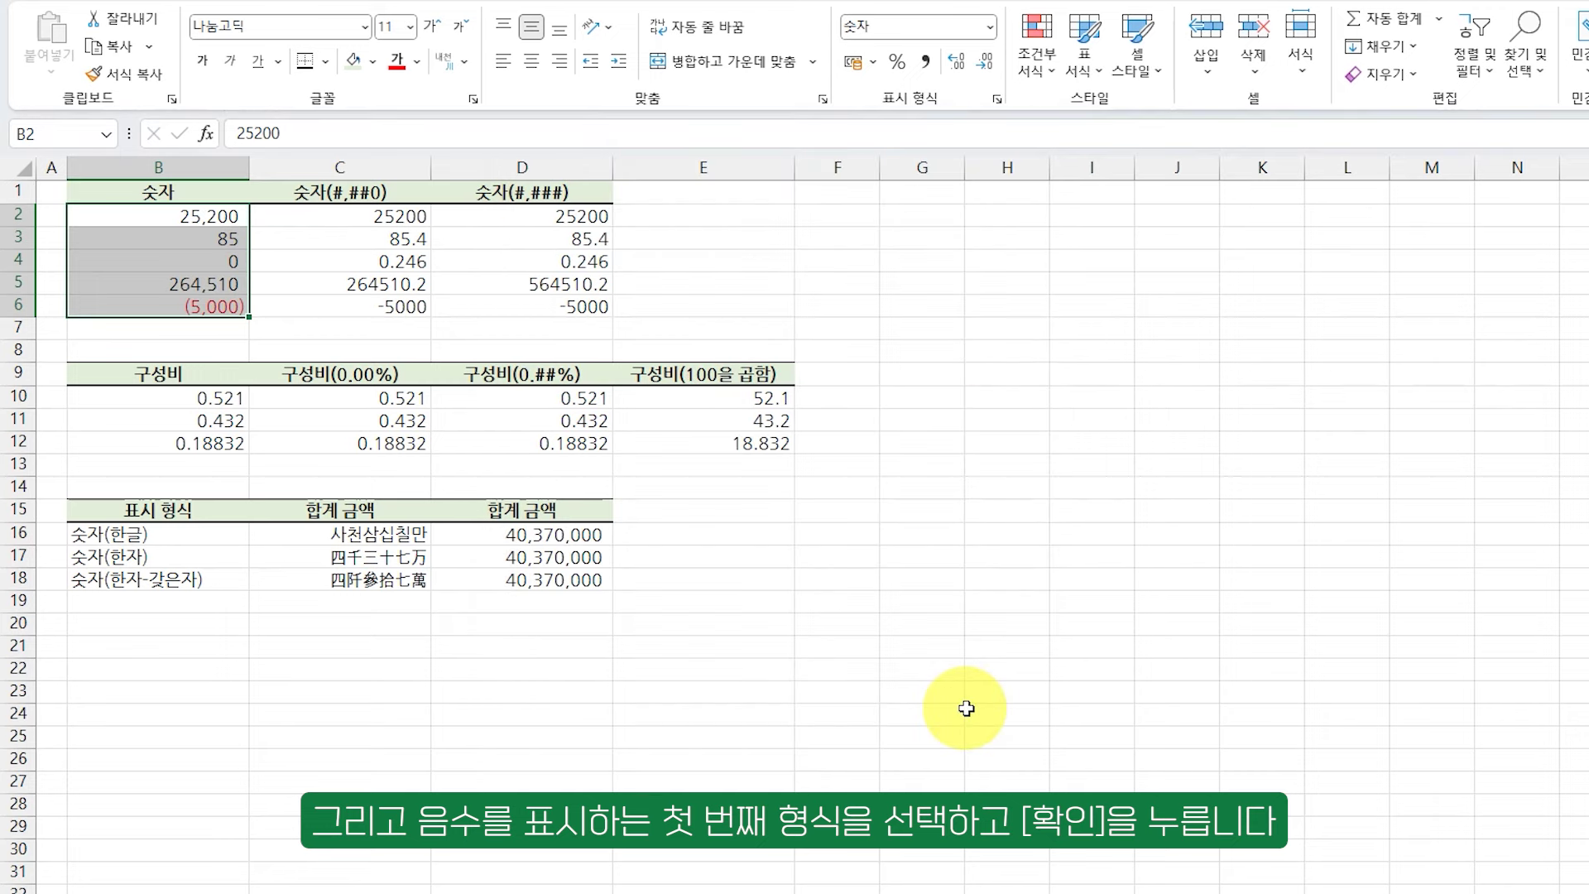
{"action": "left_click_drag", "start_coordinate": [248, 223], "coordinate": [218, 217]}
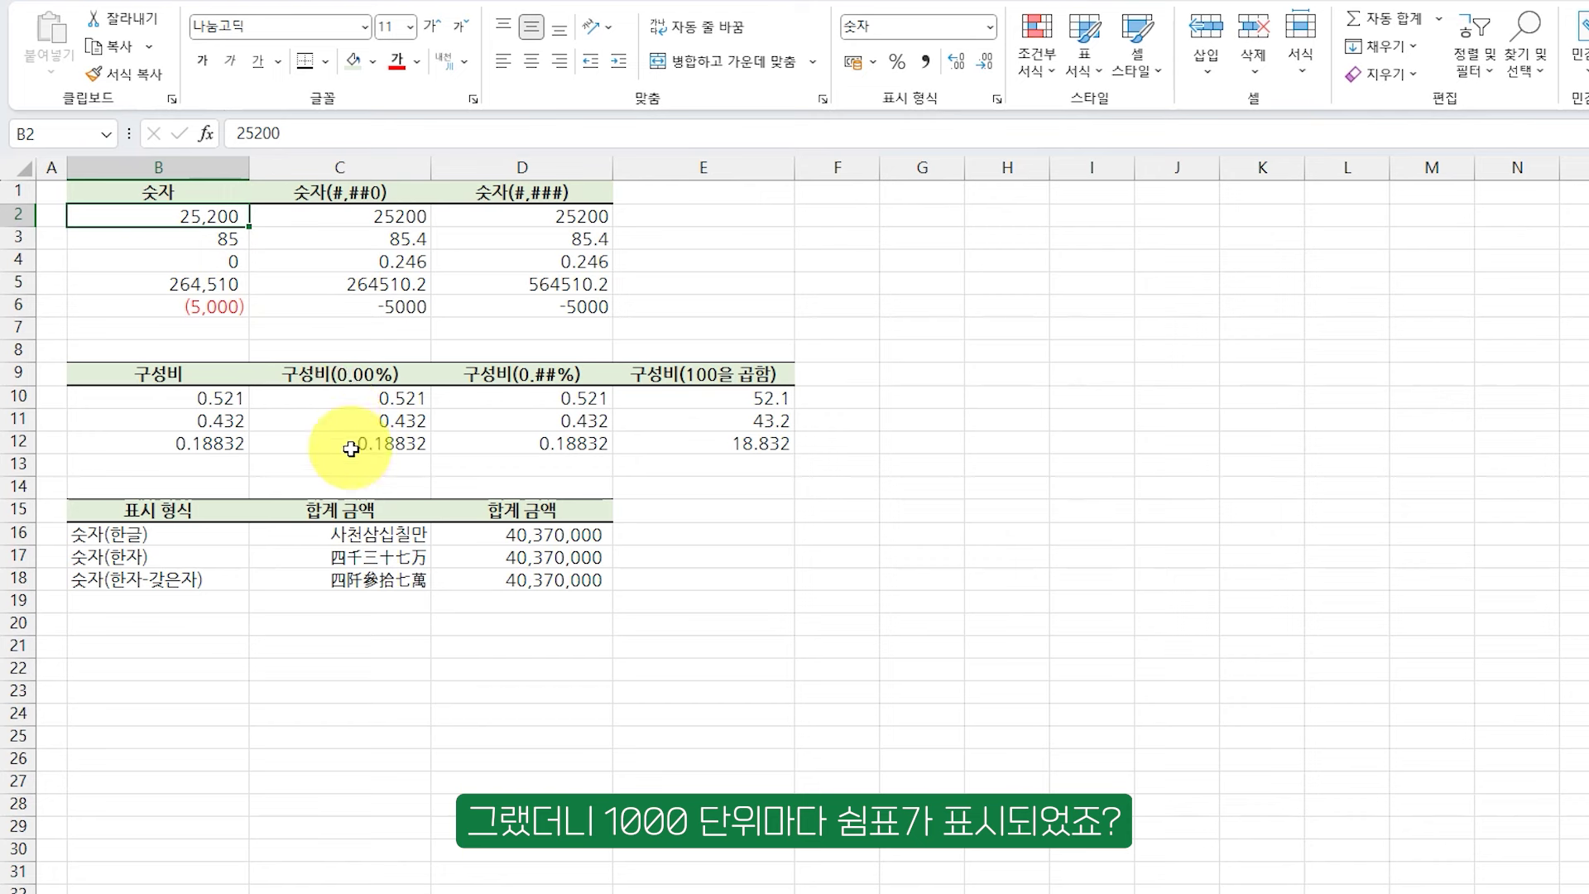
{"action": "left_click", "coordinate": [197, 310]}
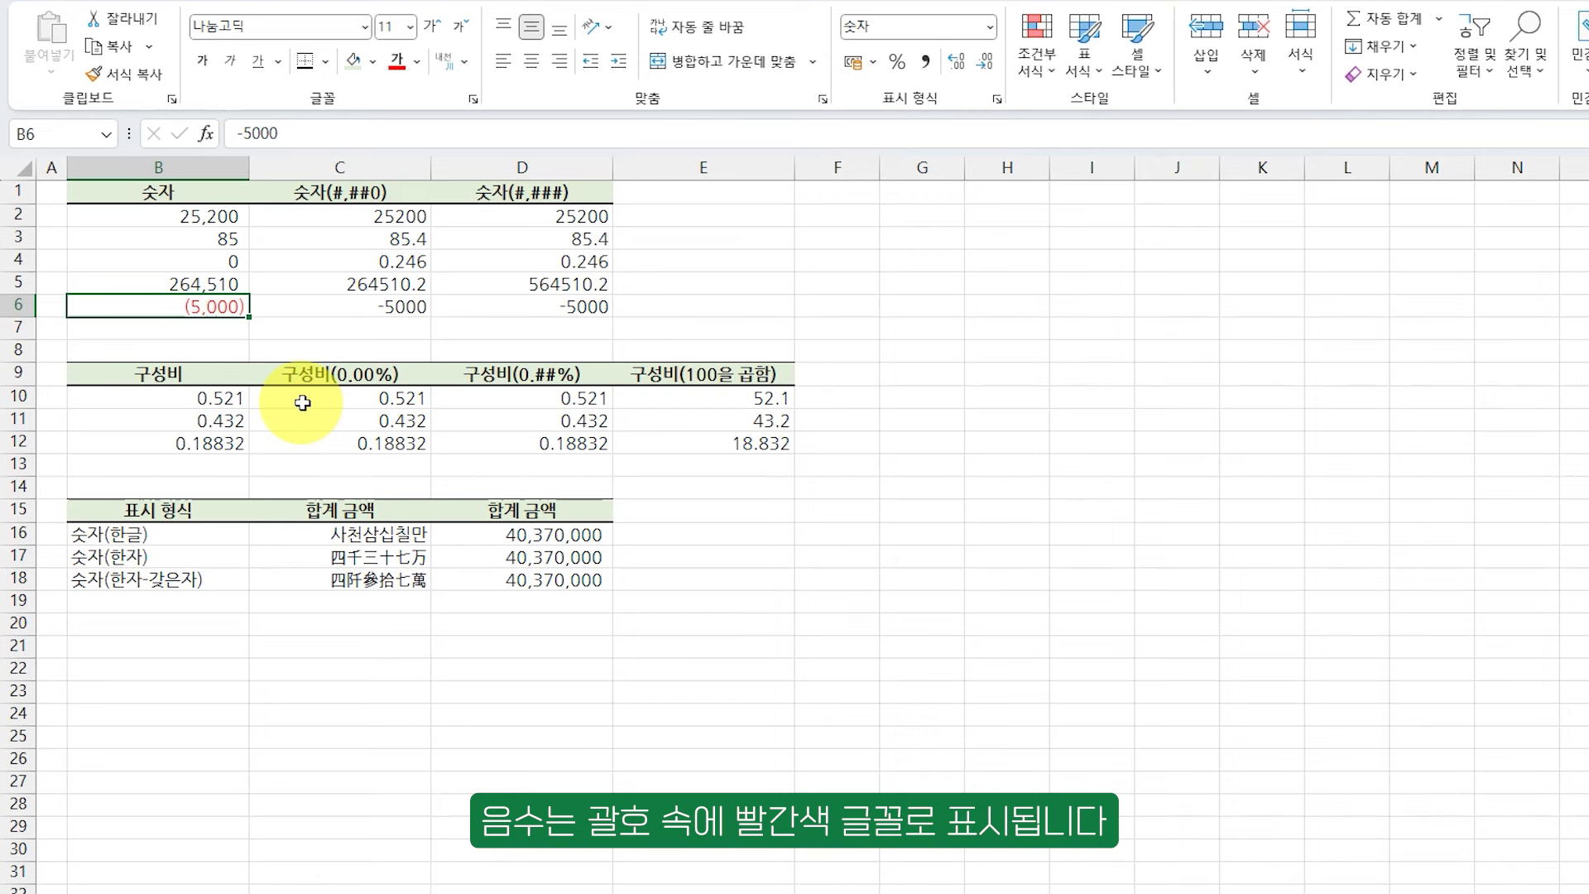
- Apply the comma style to the numbers in C2:C6
{"action": "left_click_drag", "start_coordinate": [372, 214], "coordinate": [387, 298]}
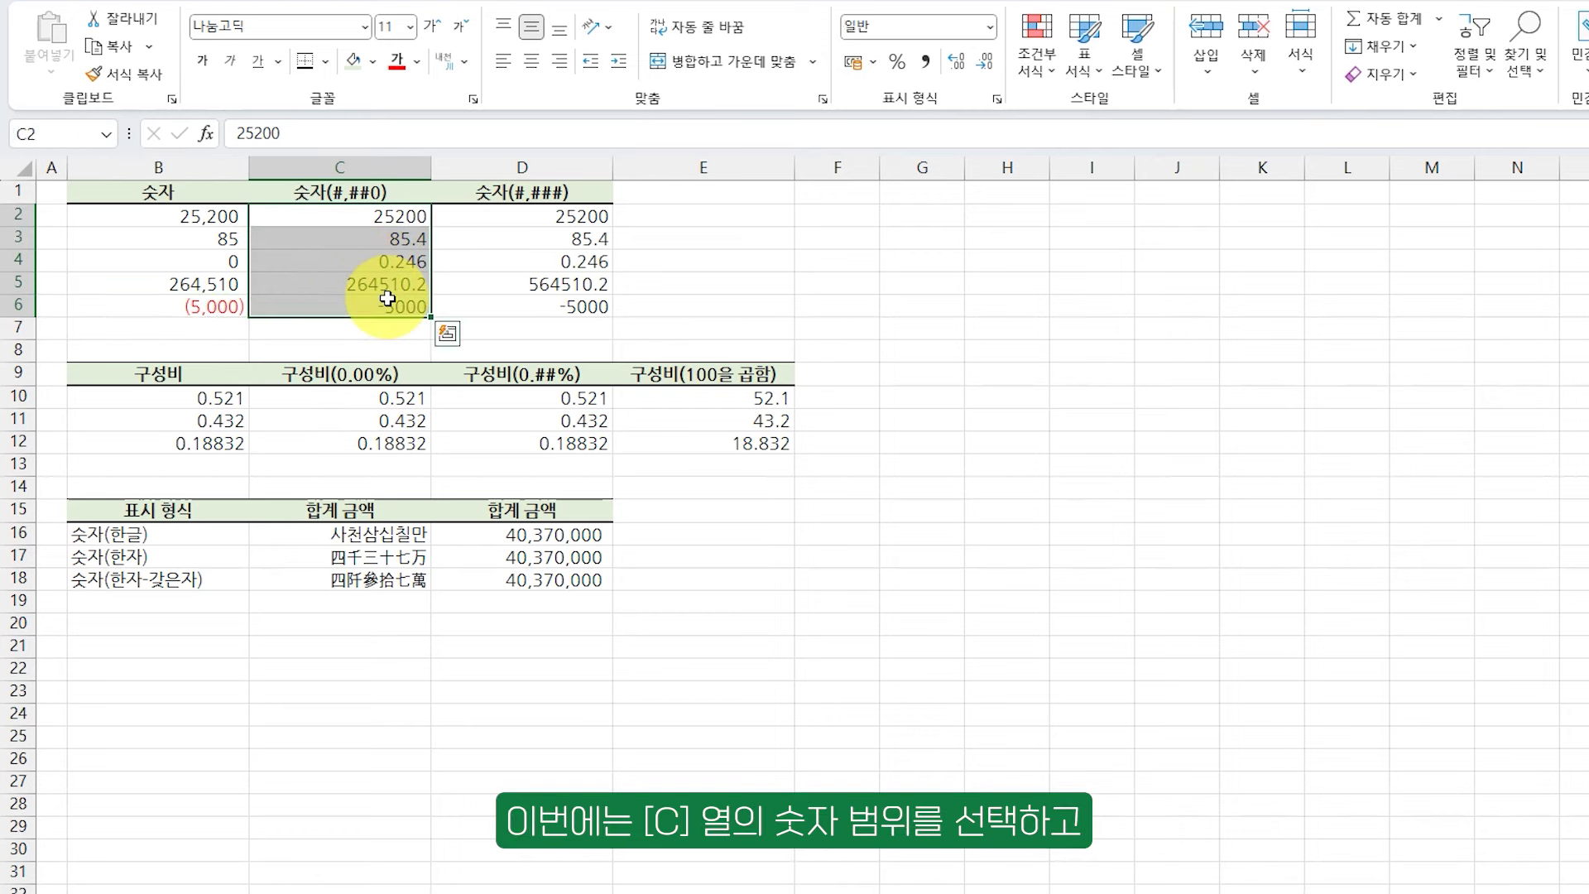
{"action": "right_click", "coordinate": [389, 240]}
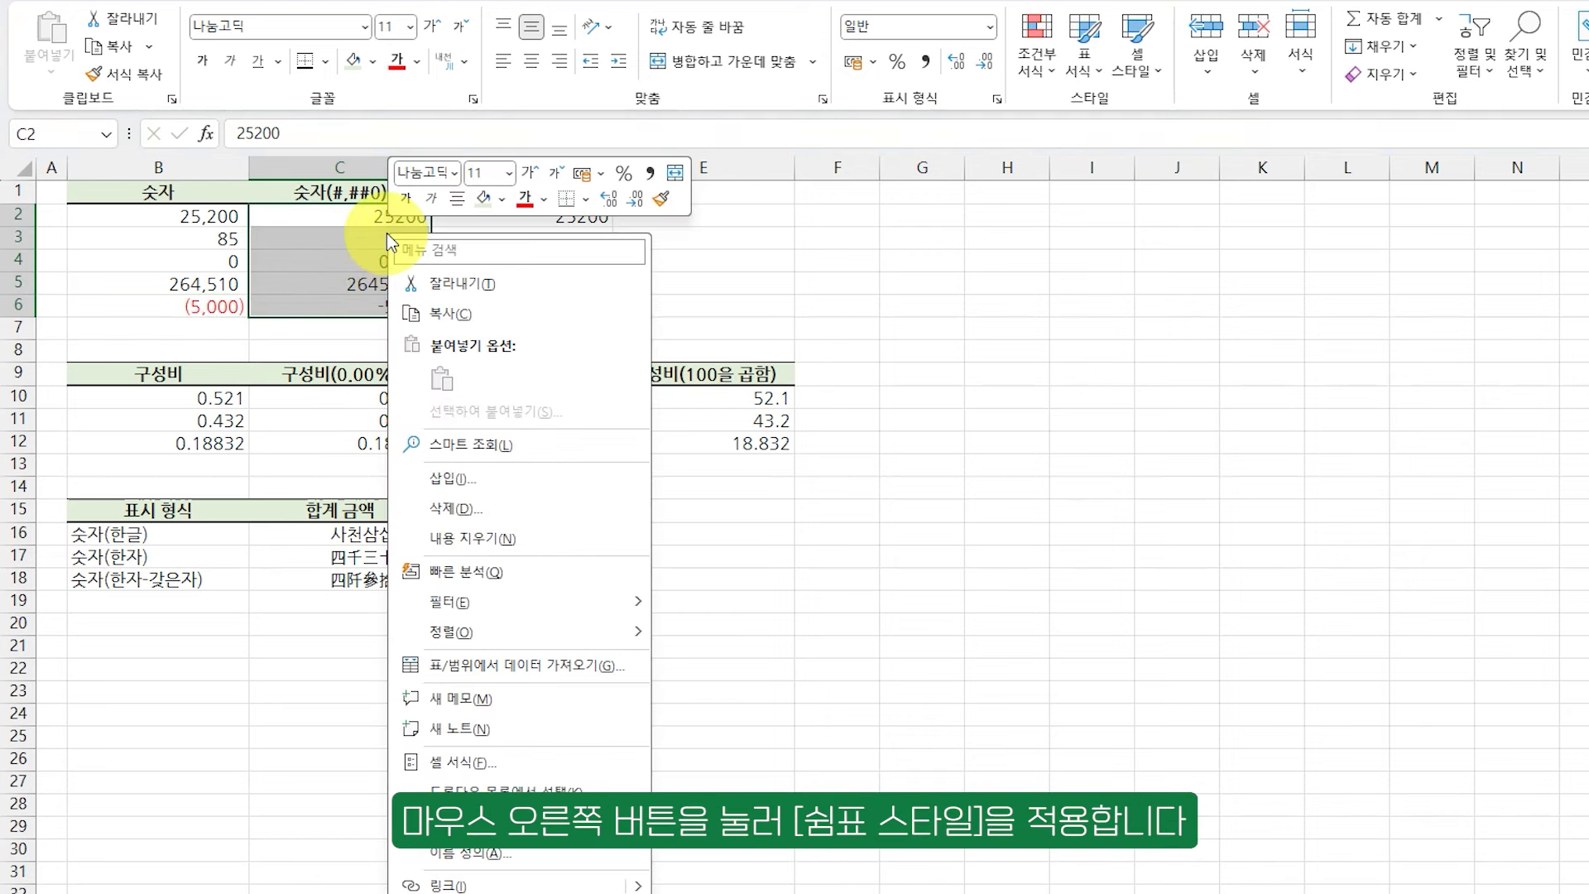
{"action": "left_click", "coordinate": [649, 176]}
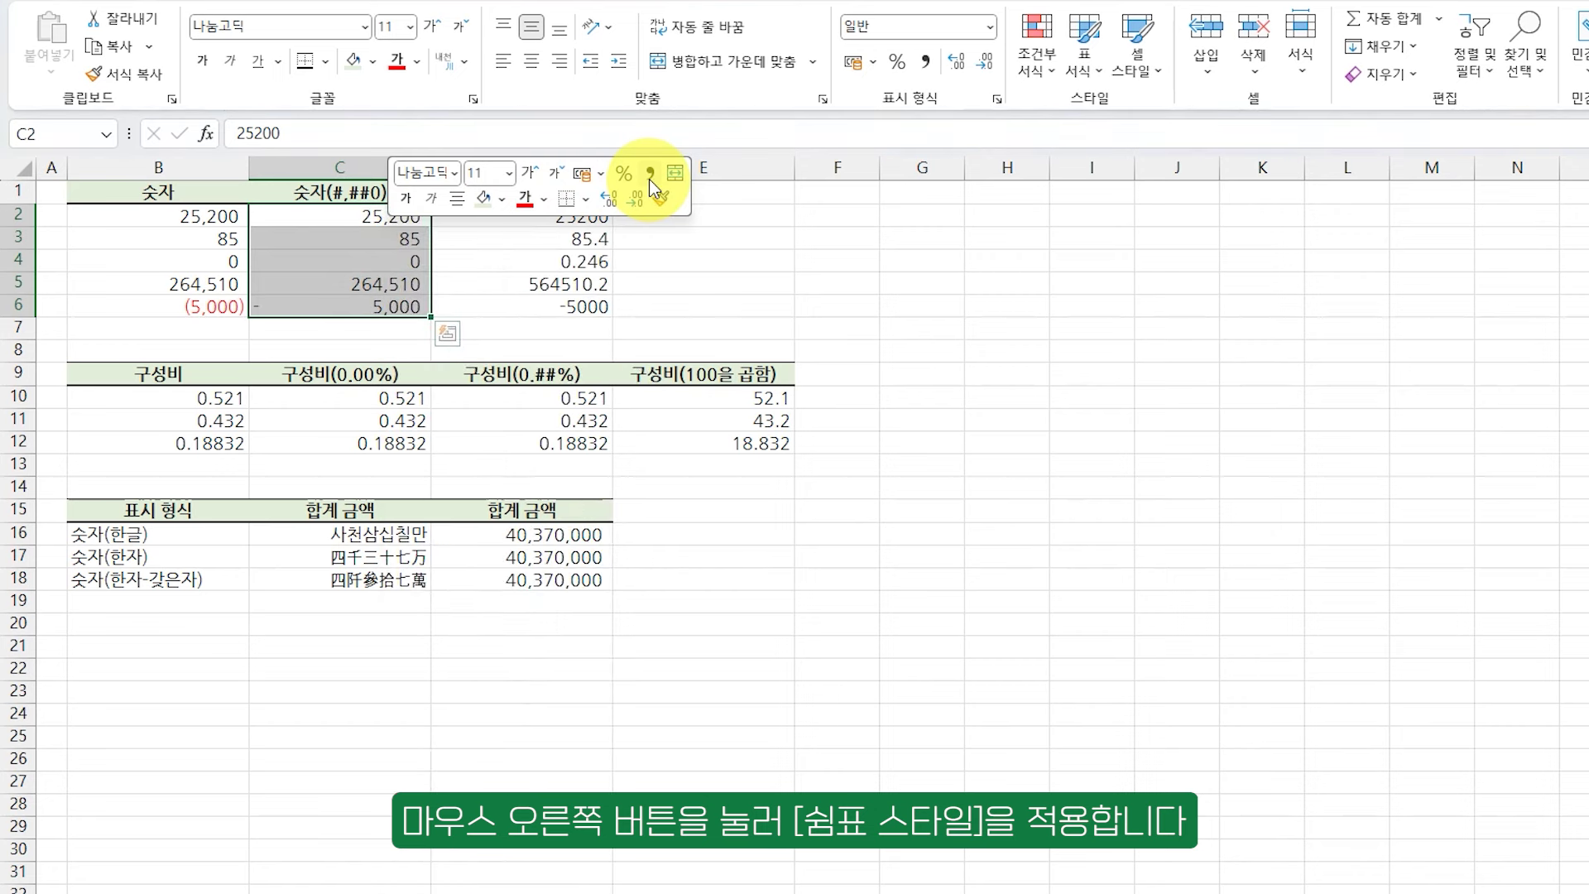
{"action": "left_click", "coordinate": [365, 213]}
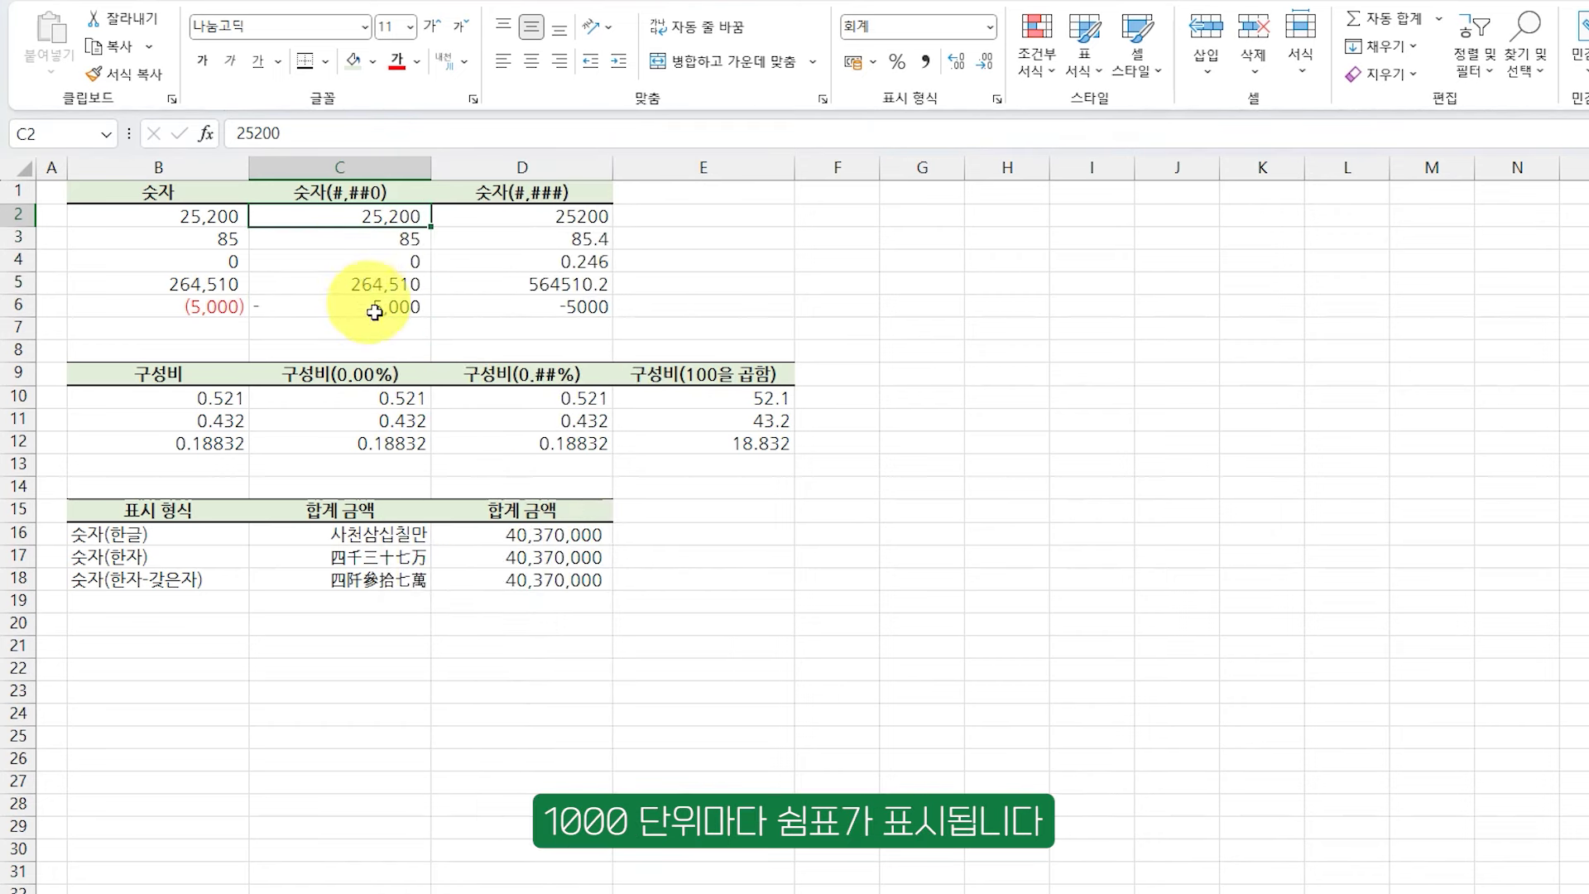
{"action": "left_click", "coordinate": [381, 285]}
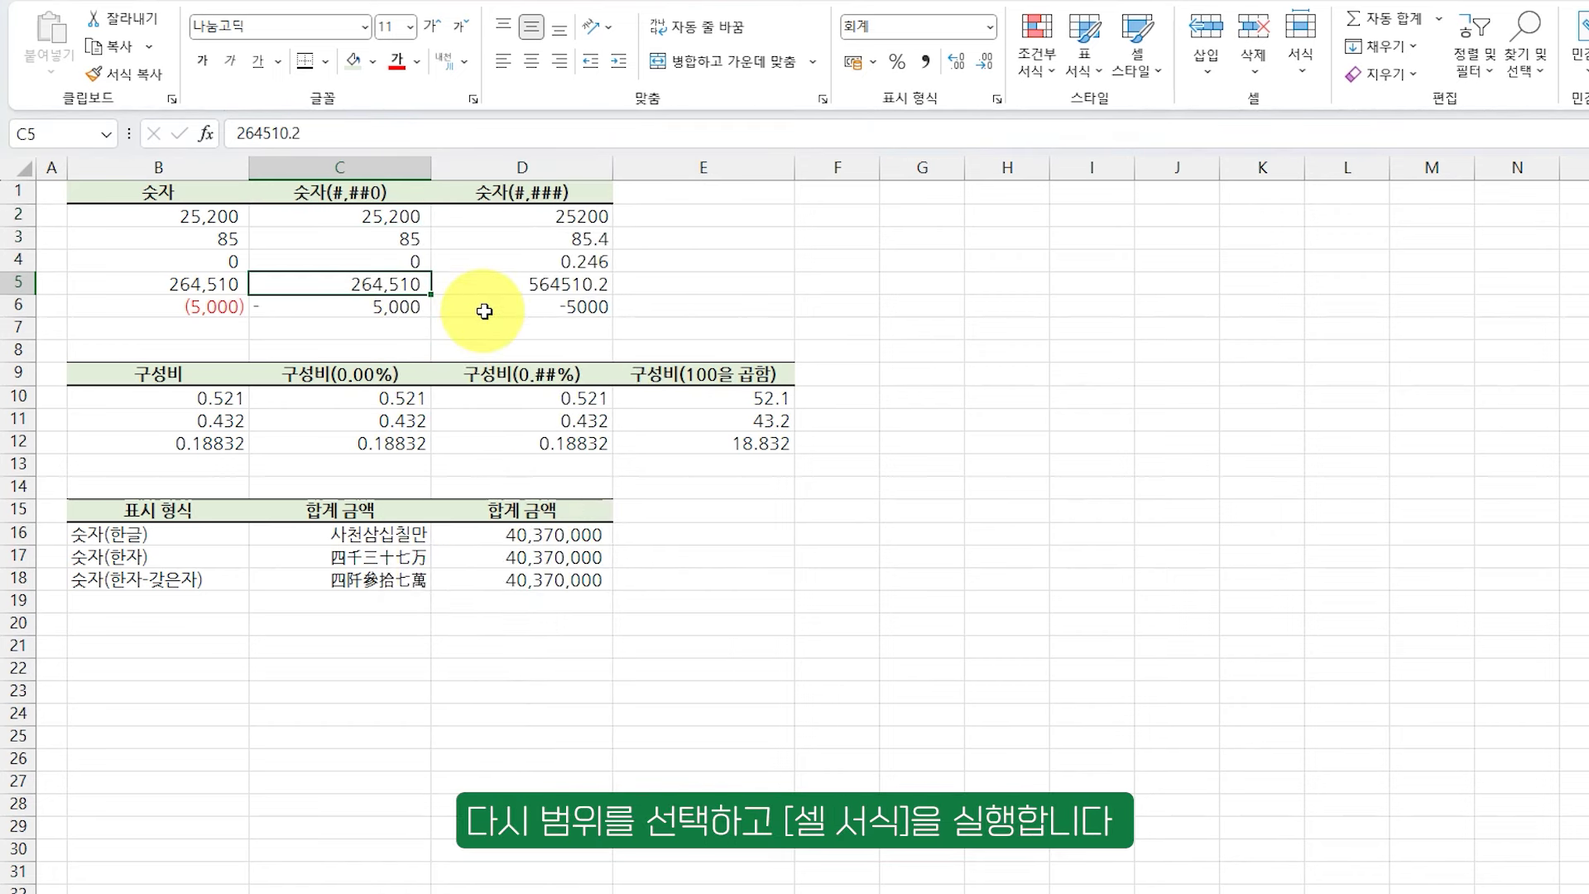
- Add the ₩ symbol to the 회계 (accounting) format of C2:C6
{"action": "left_click_drag", "start_coordinate": [389, 216], "coordinate": [398, 305]}
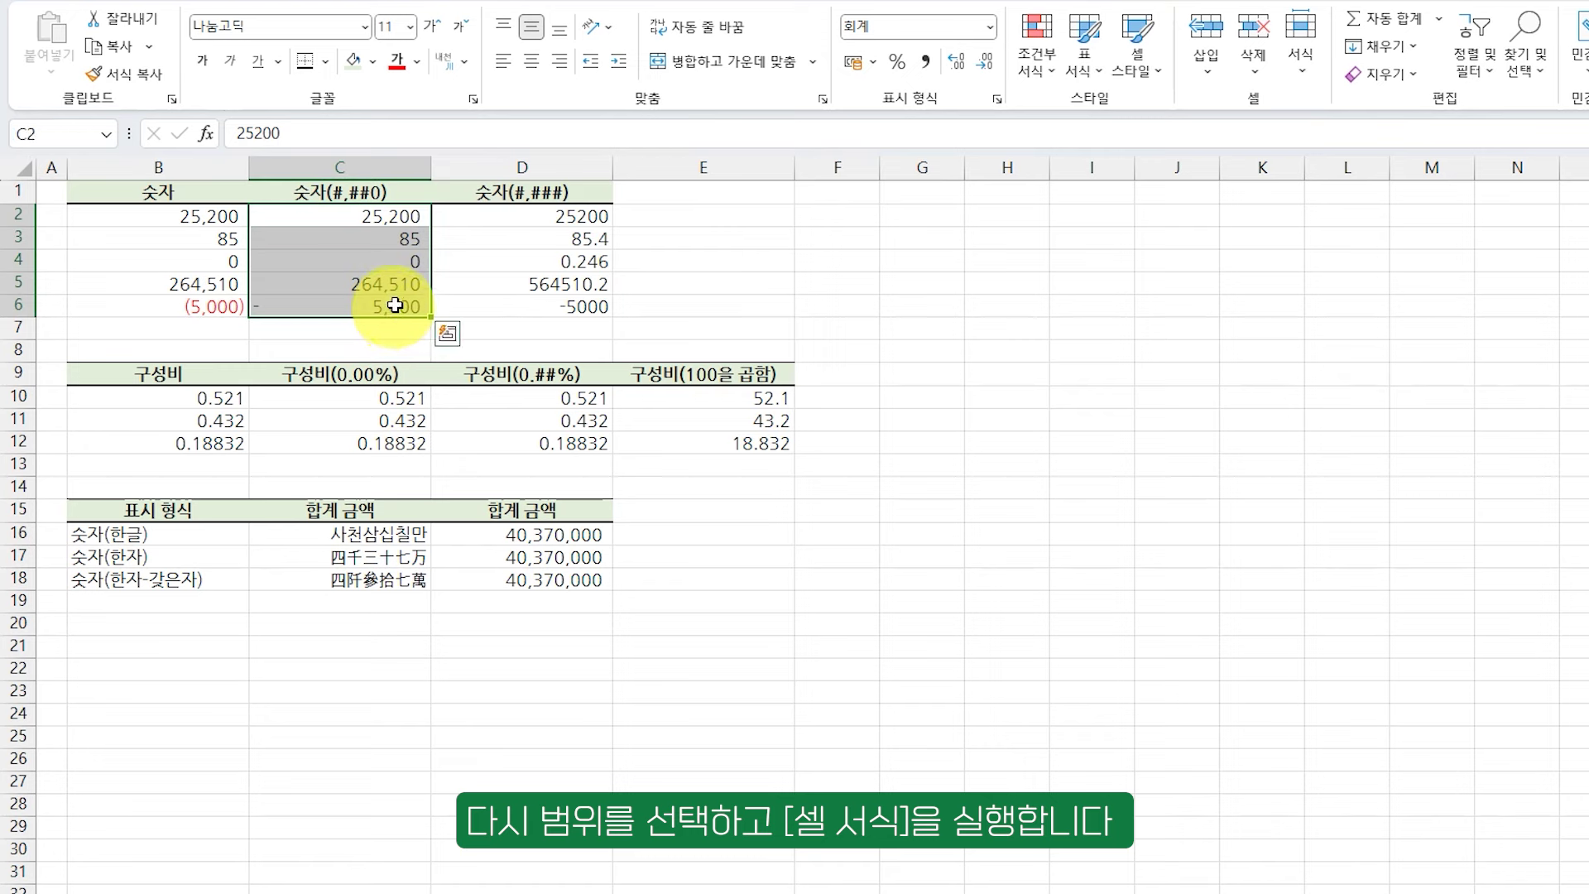
{"action": "key", "text": "ctrl+1"}
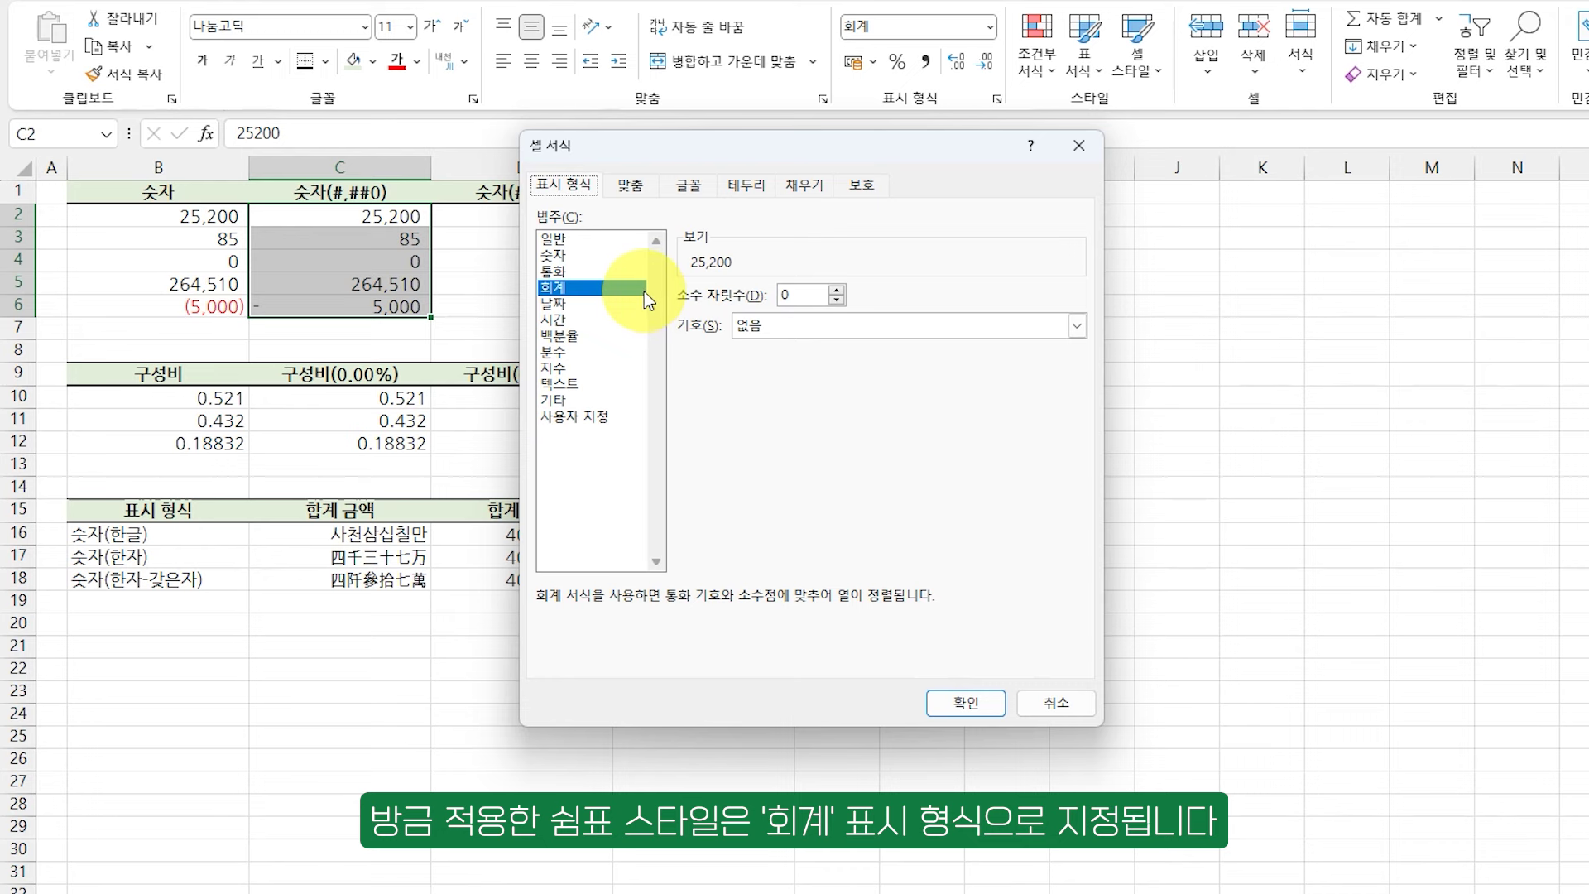
{"action": "left_click", "coordinate": [749, 327]}
{"action": "left_click", "coordinate": [752, 365]}
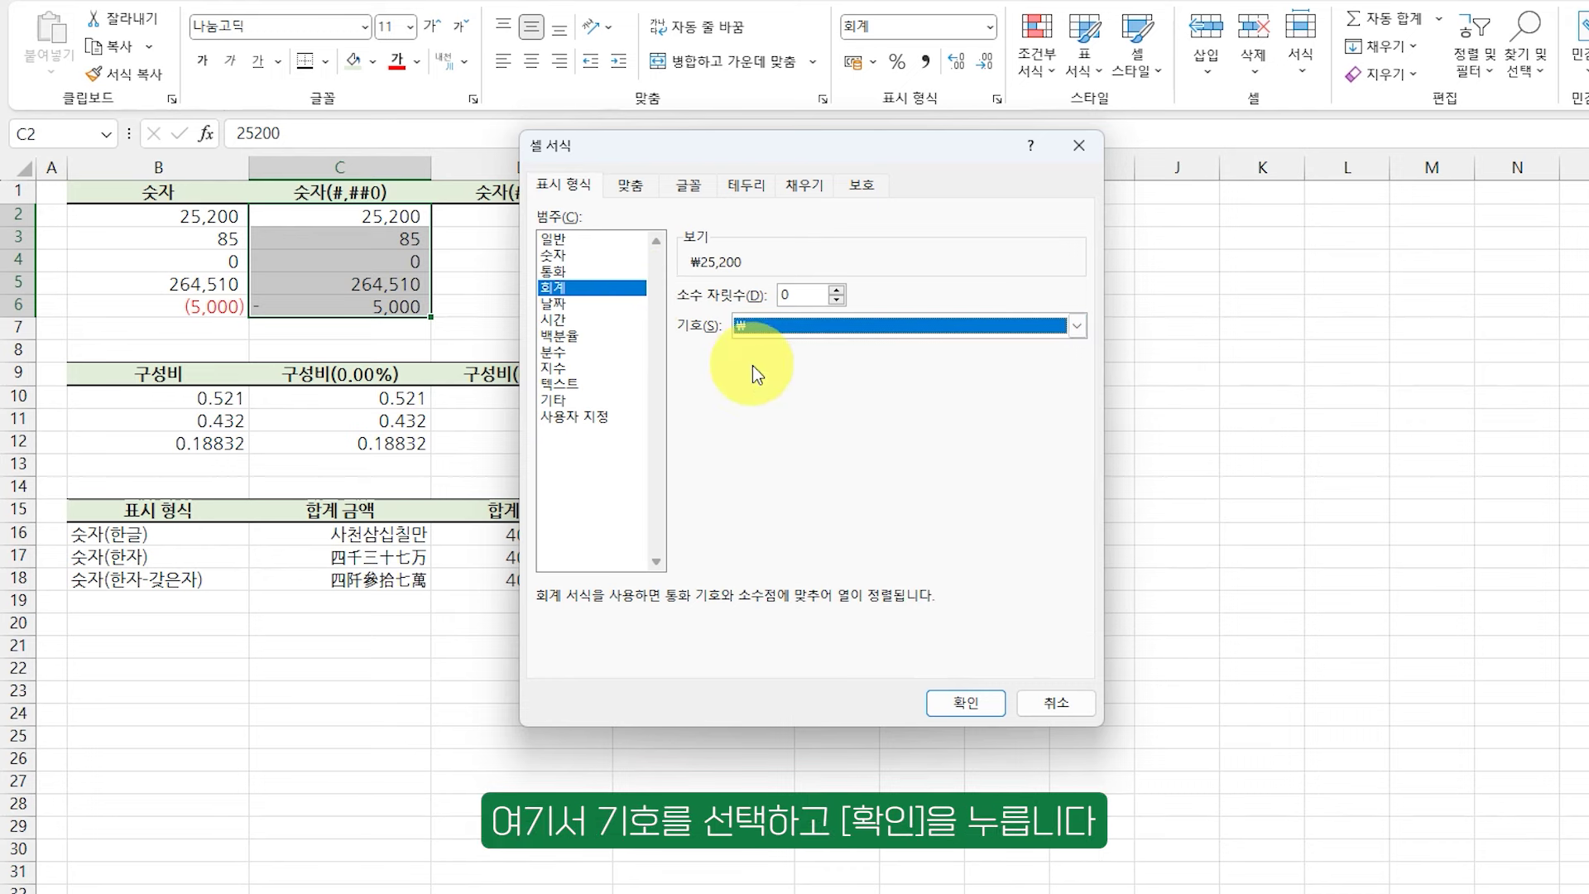
{"action": "left_click", "coordinate": [966, 703]}
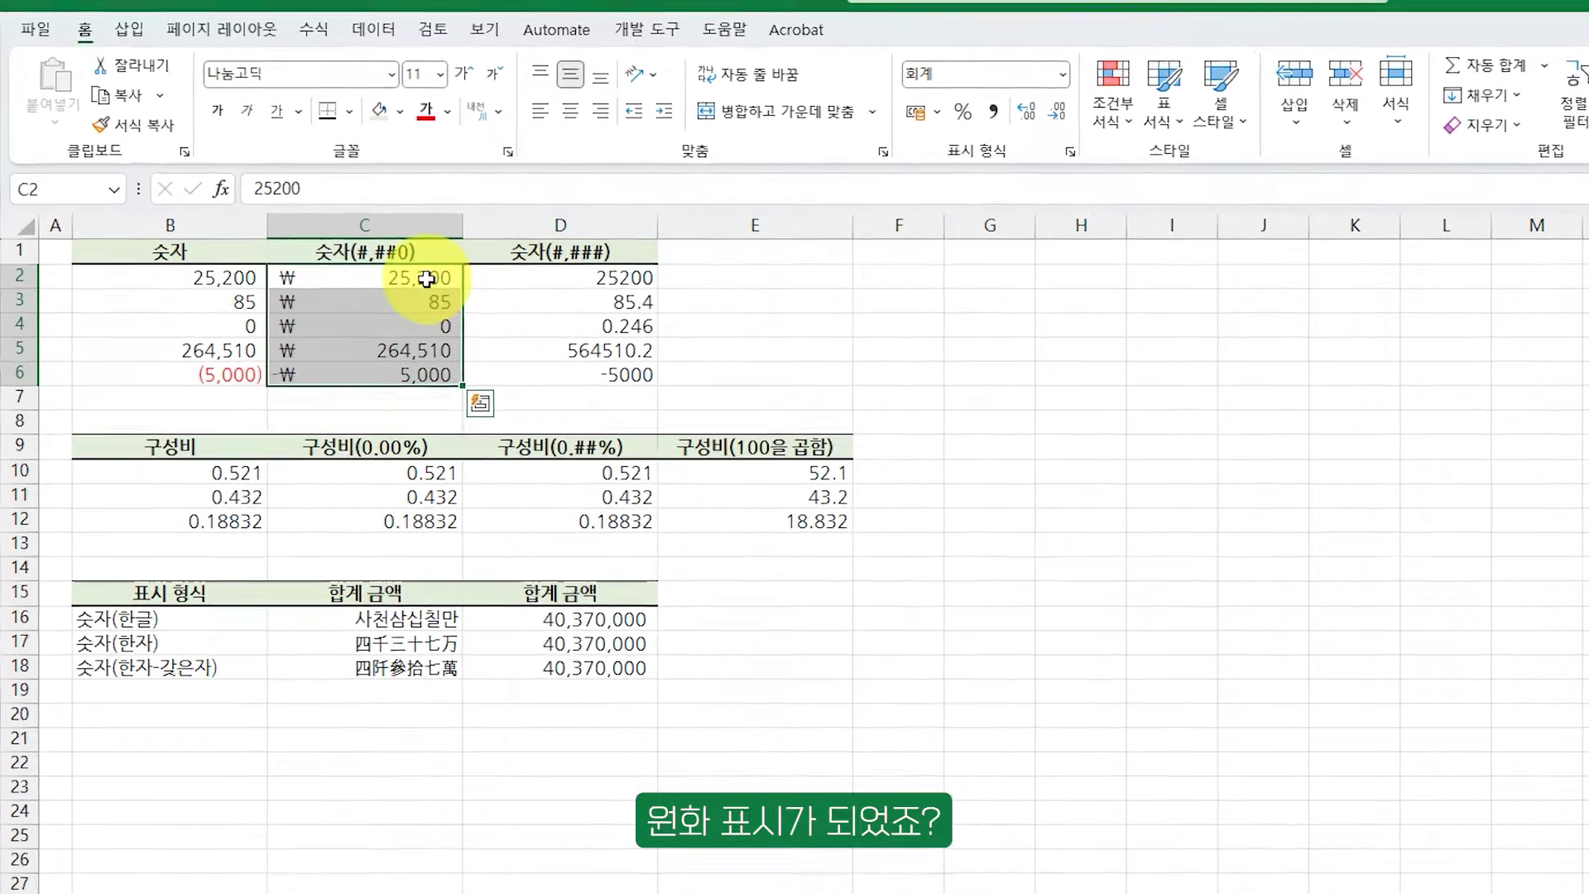
{"action": "left_click", "coordinate": [397, 216]}
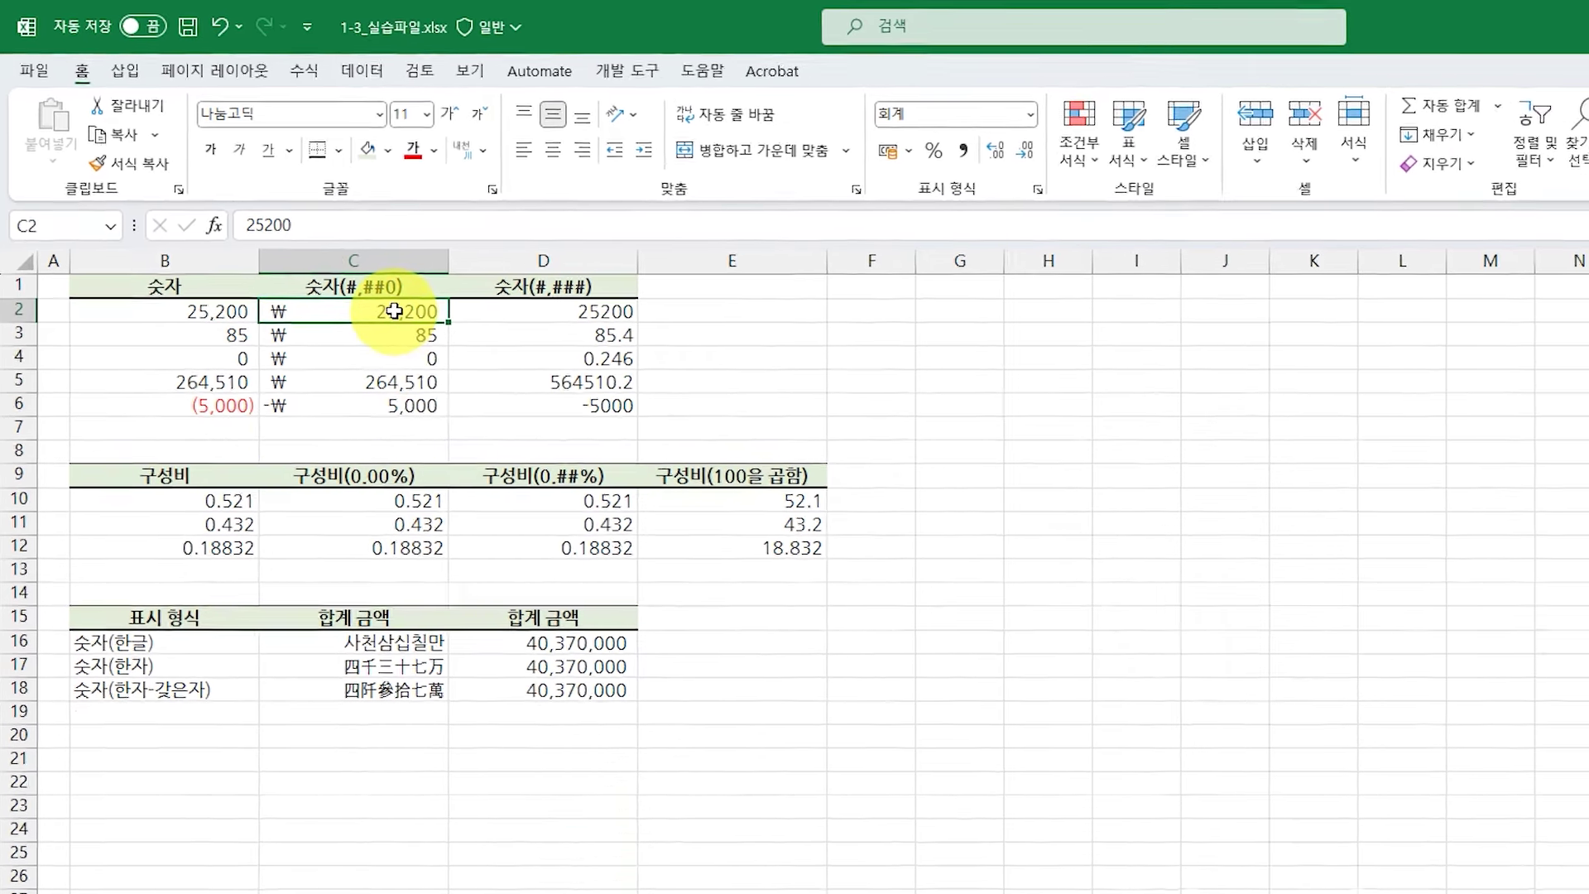
- Change C2:C6 to the 통화 (currency) format with ₩ and negatives in red parentheses
{"action": "left_click_drag", "start_coordinate": [406, 345], "coordinate": [439, 449]}
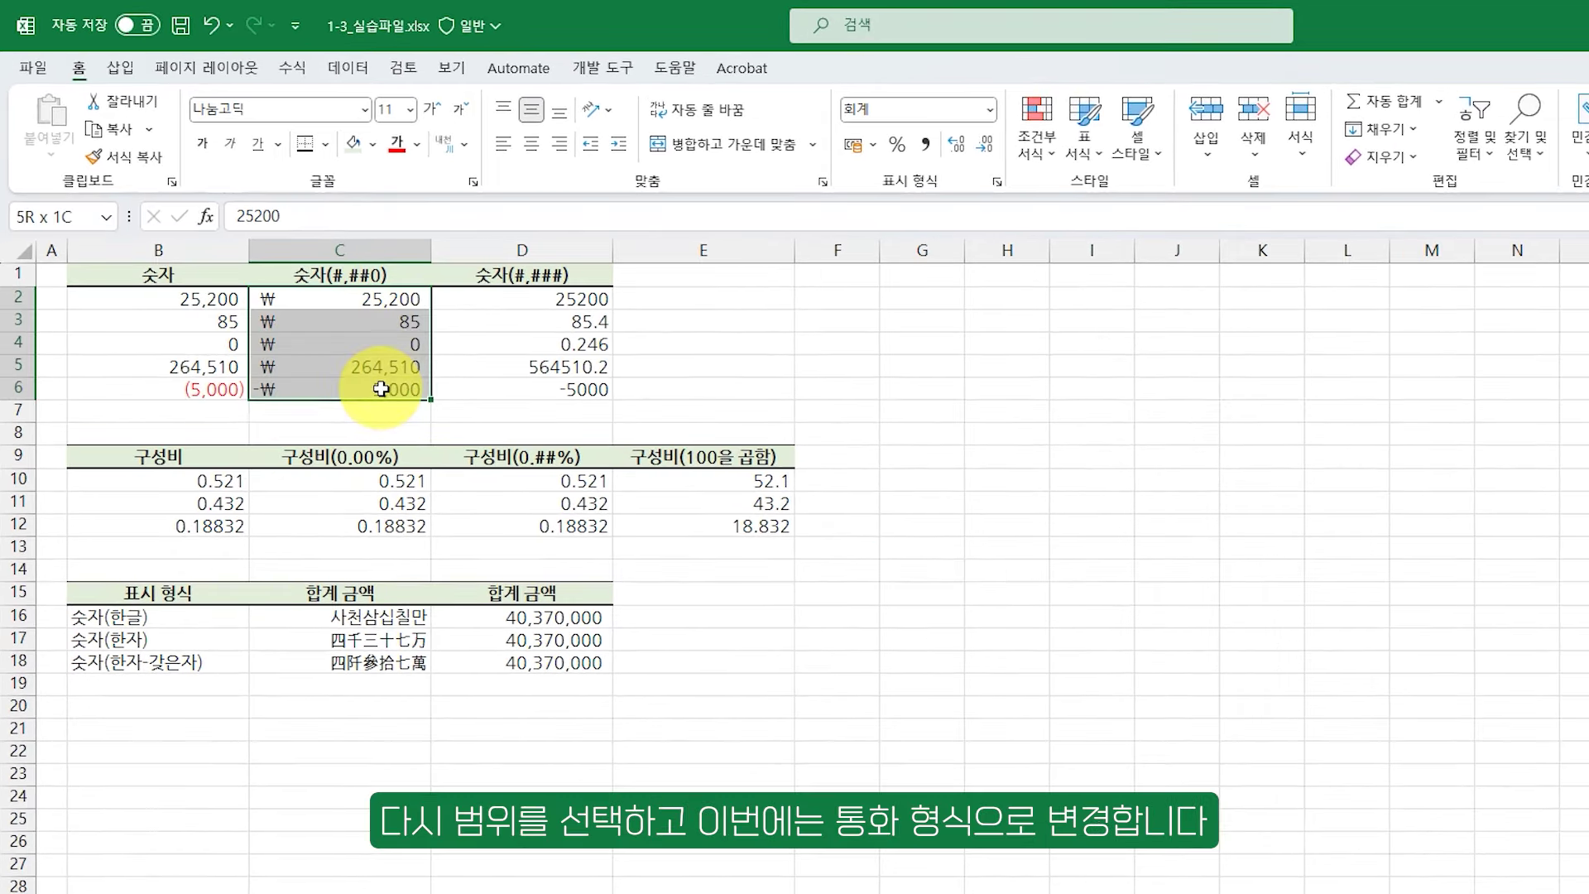
{"action": "key", "text": "ctrl+1"}
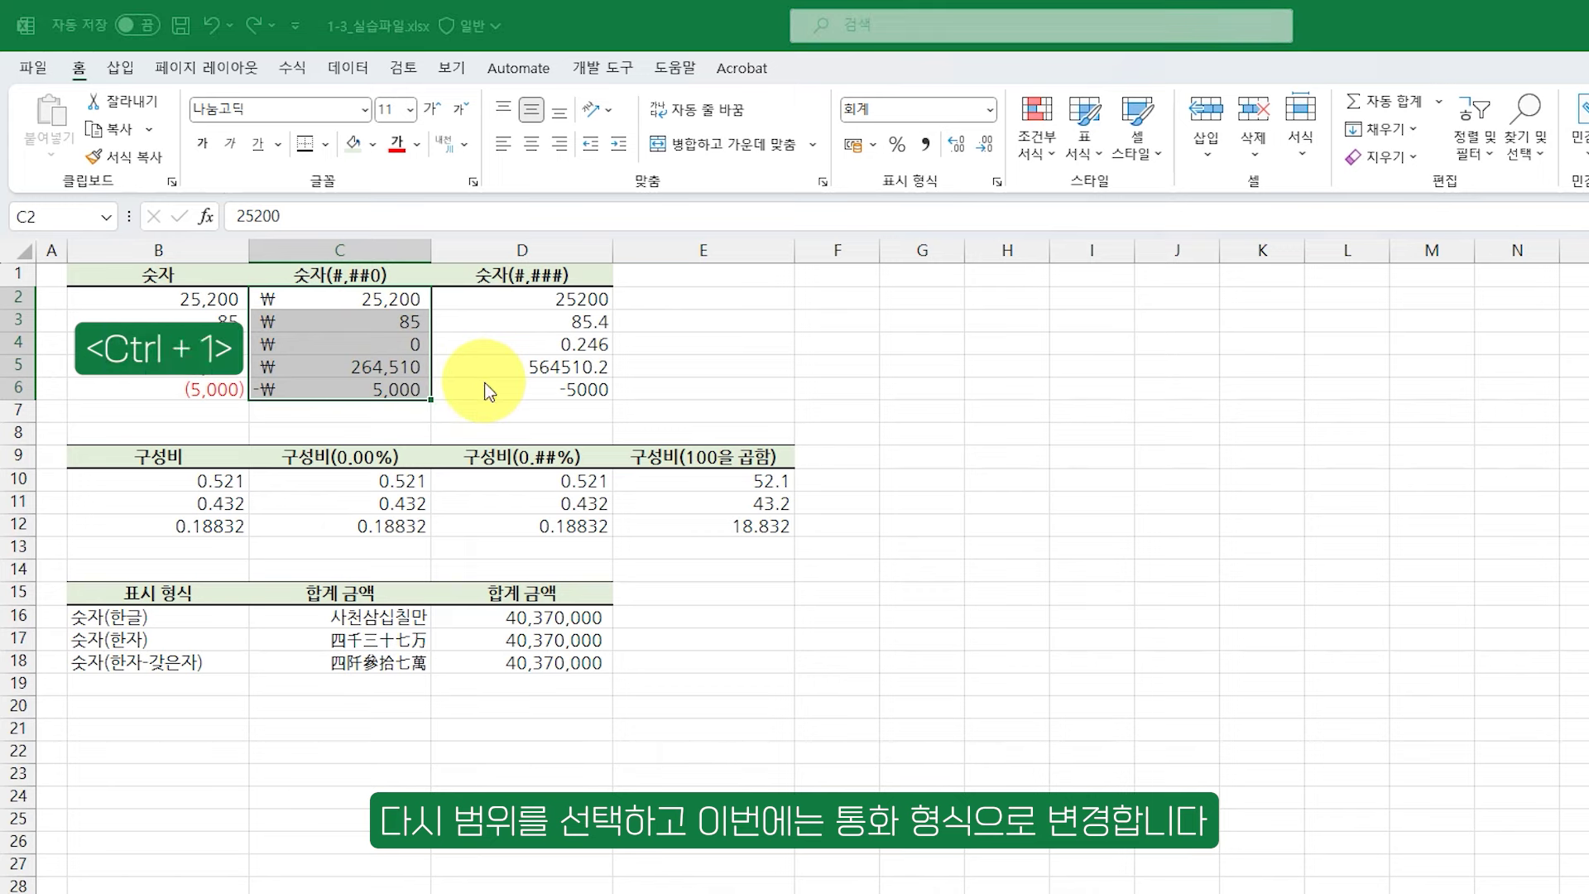
{"action": "left_click", "coordinate": [552, 353]}
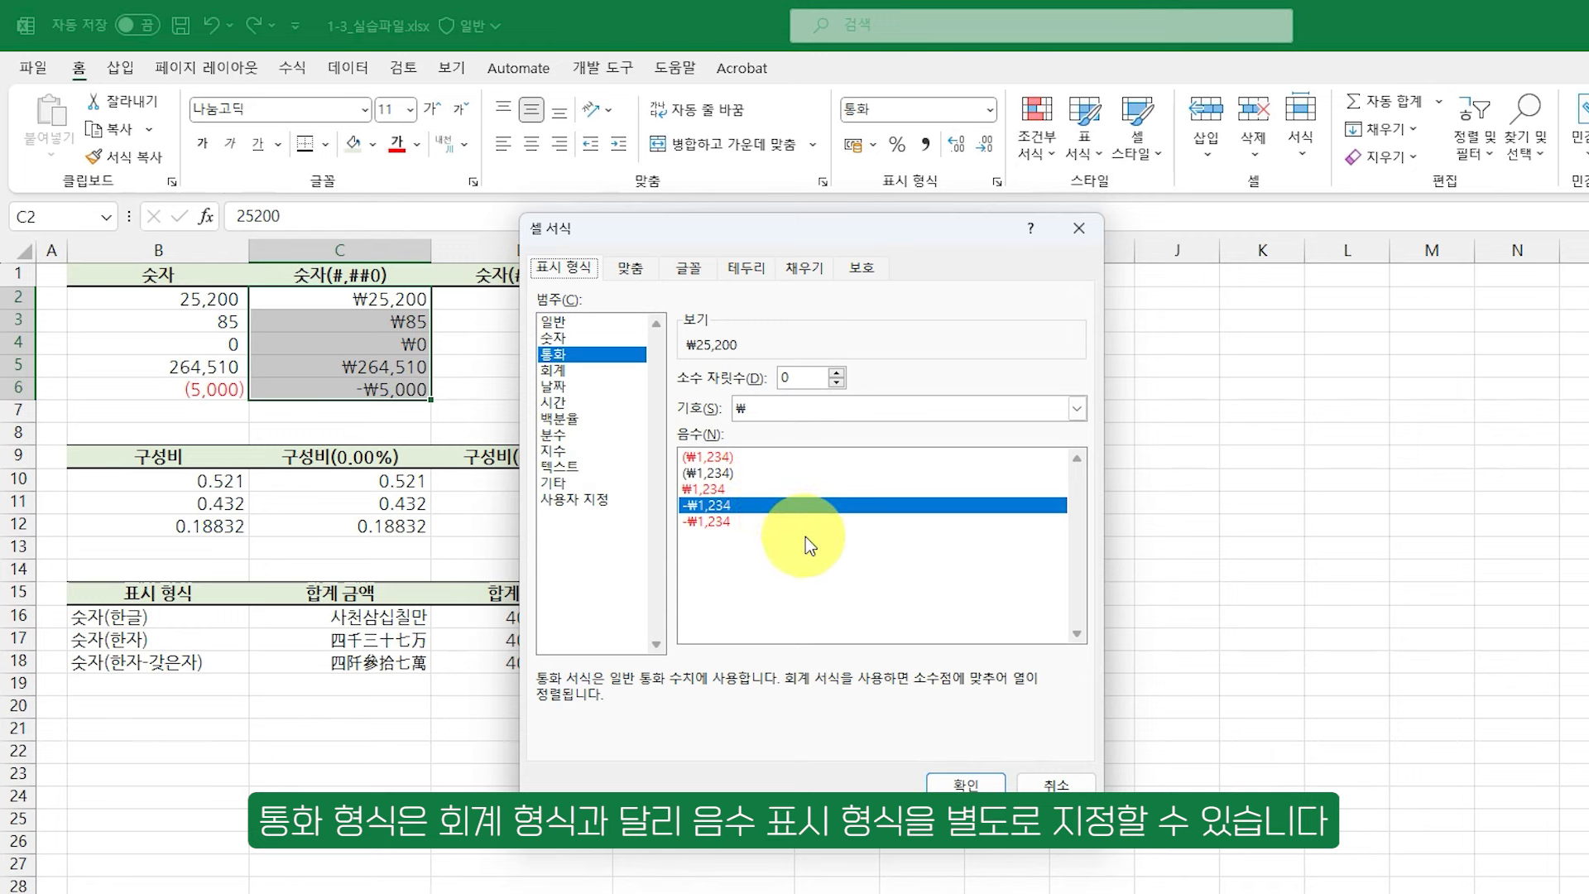
{"action": "left_click", "coordinate": [726, 458]}
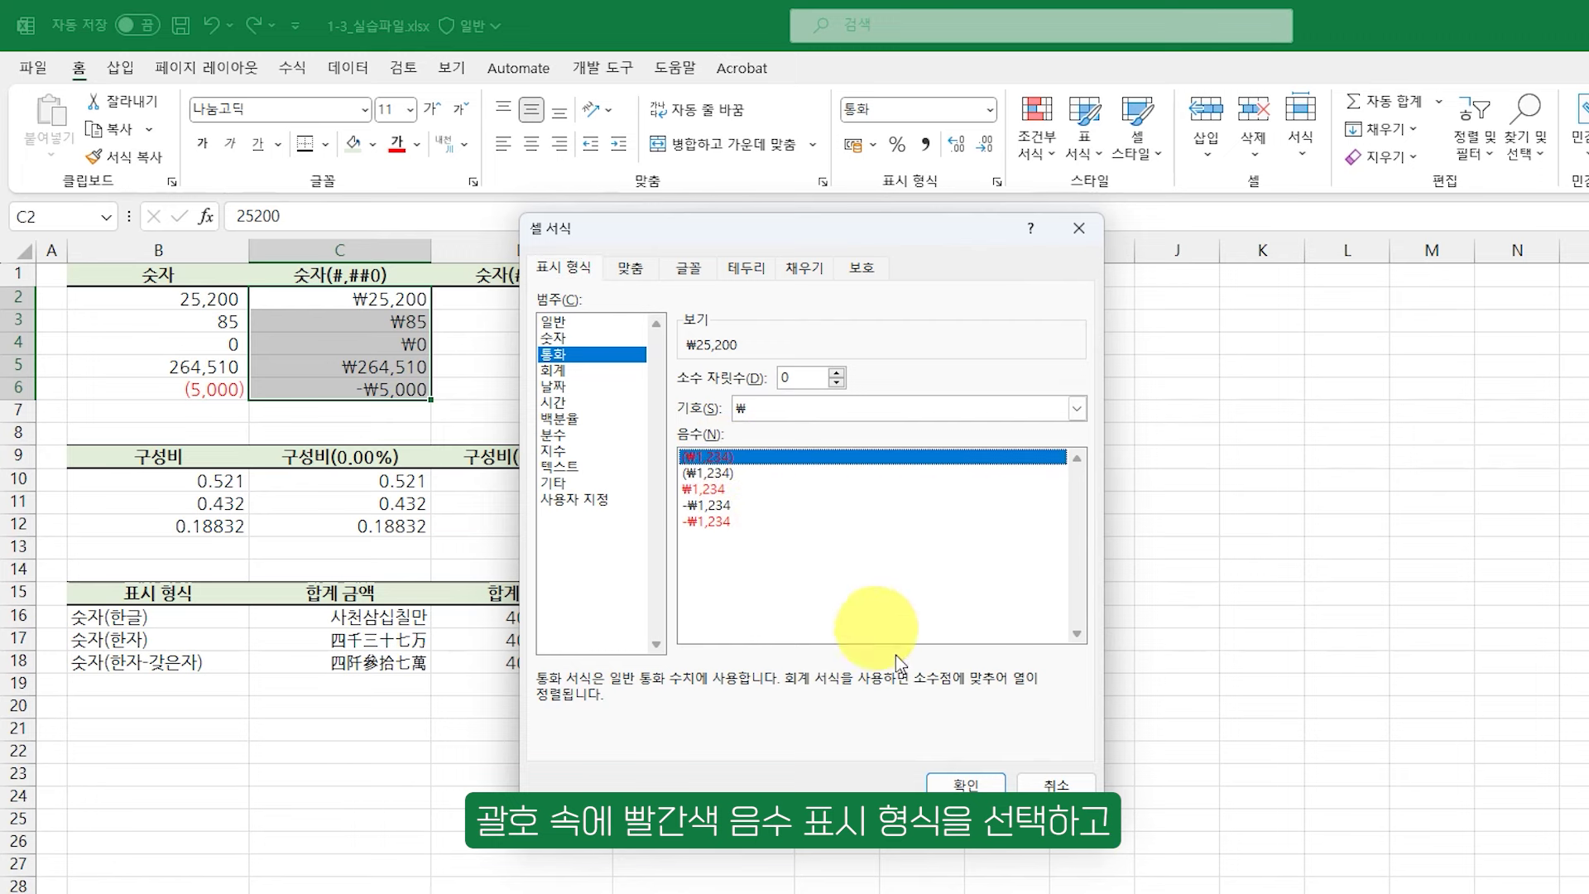
{"action": "left_click", "coordinate": [965, 788]}
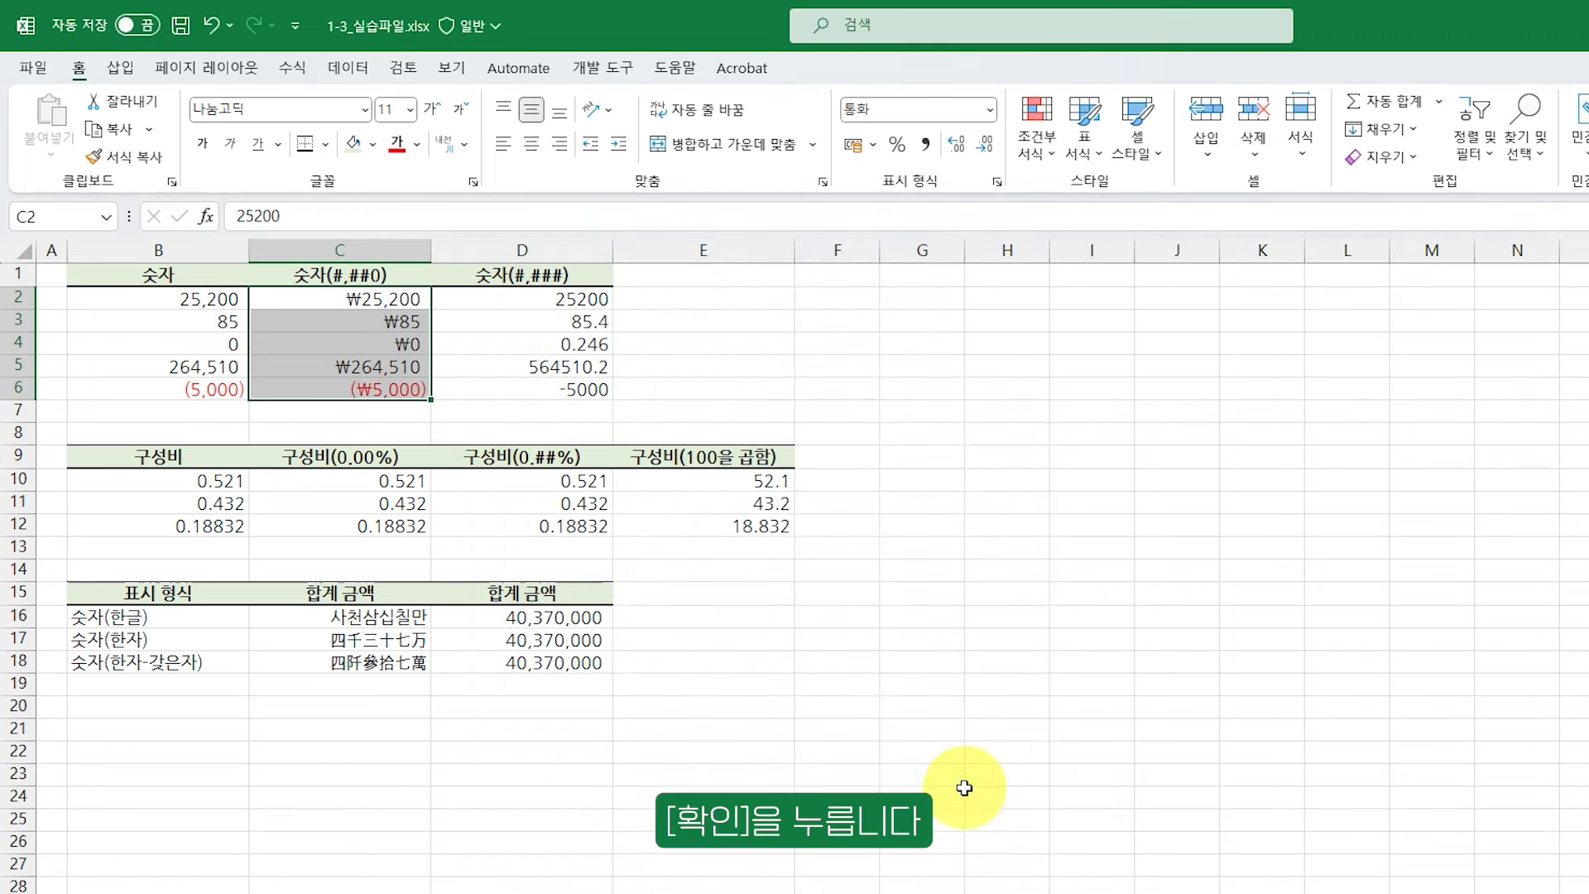
{"action": "left_click", "coordinate": [417, 300]}
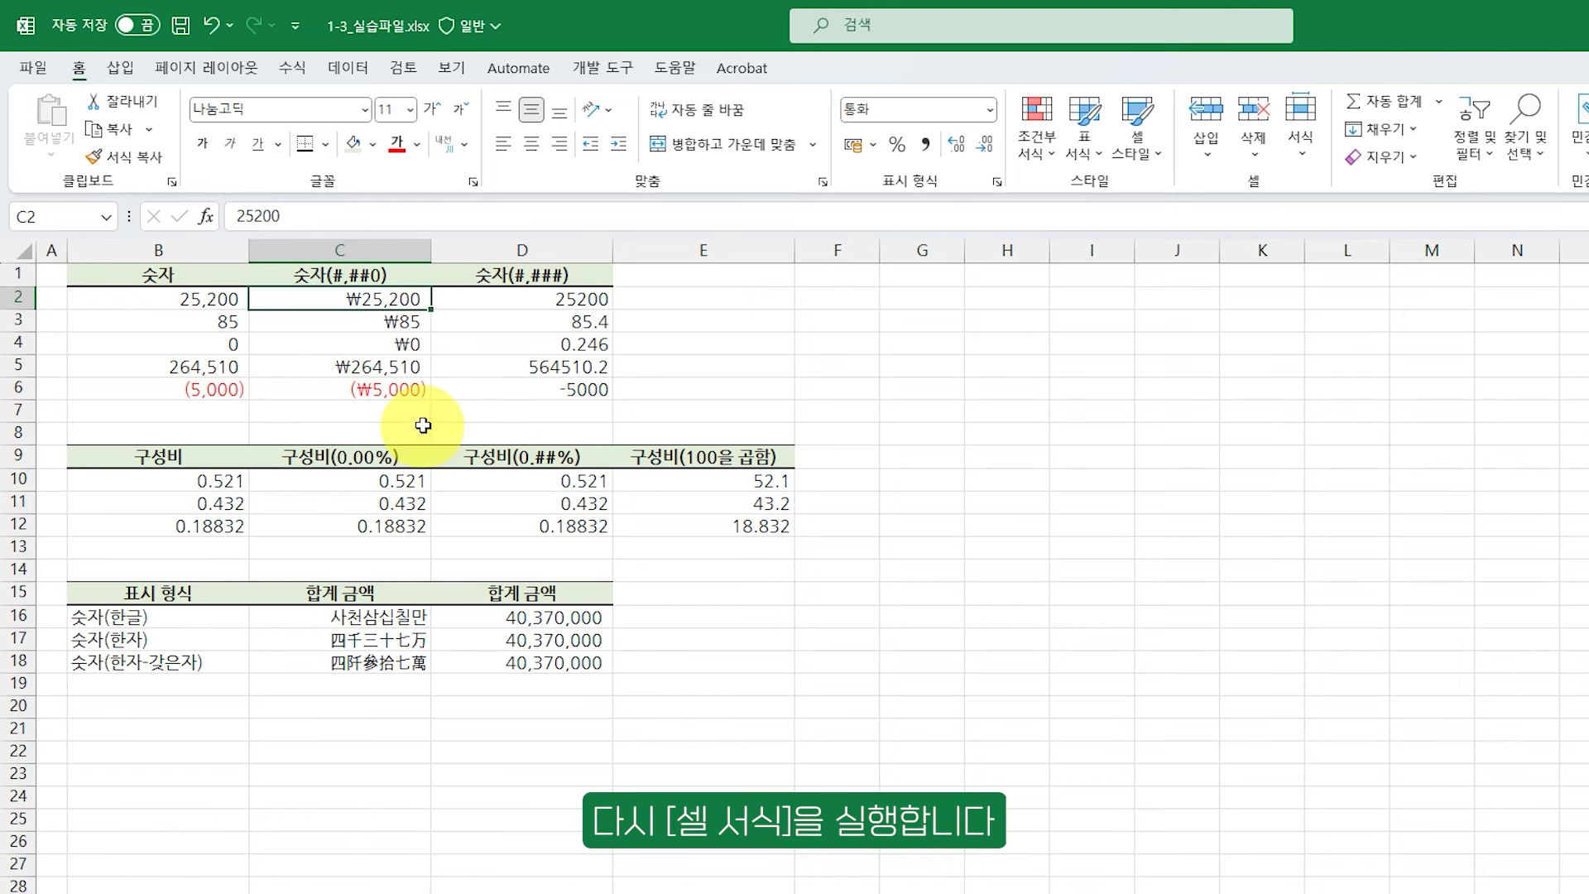
- Set the currency symbol of C2:C6 to 없음 and apply the custom format #,##0원_);[빨강](#,##0원)
{"action": "left_click_drag", "start_coordinate": [387, 300], "coordinate": [390, 389]}
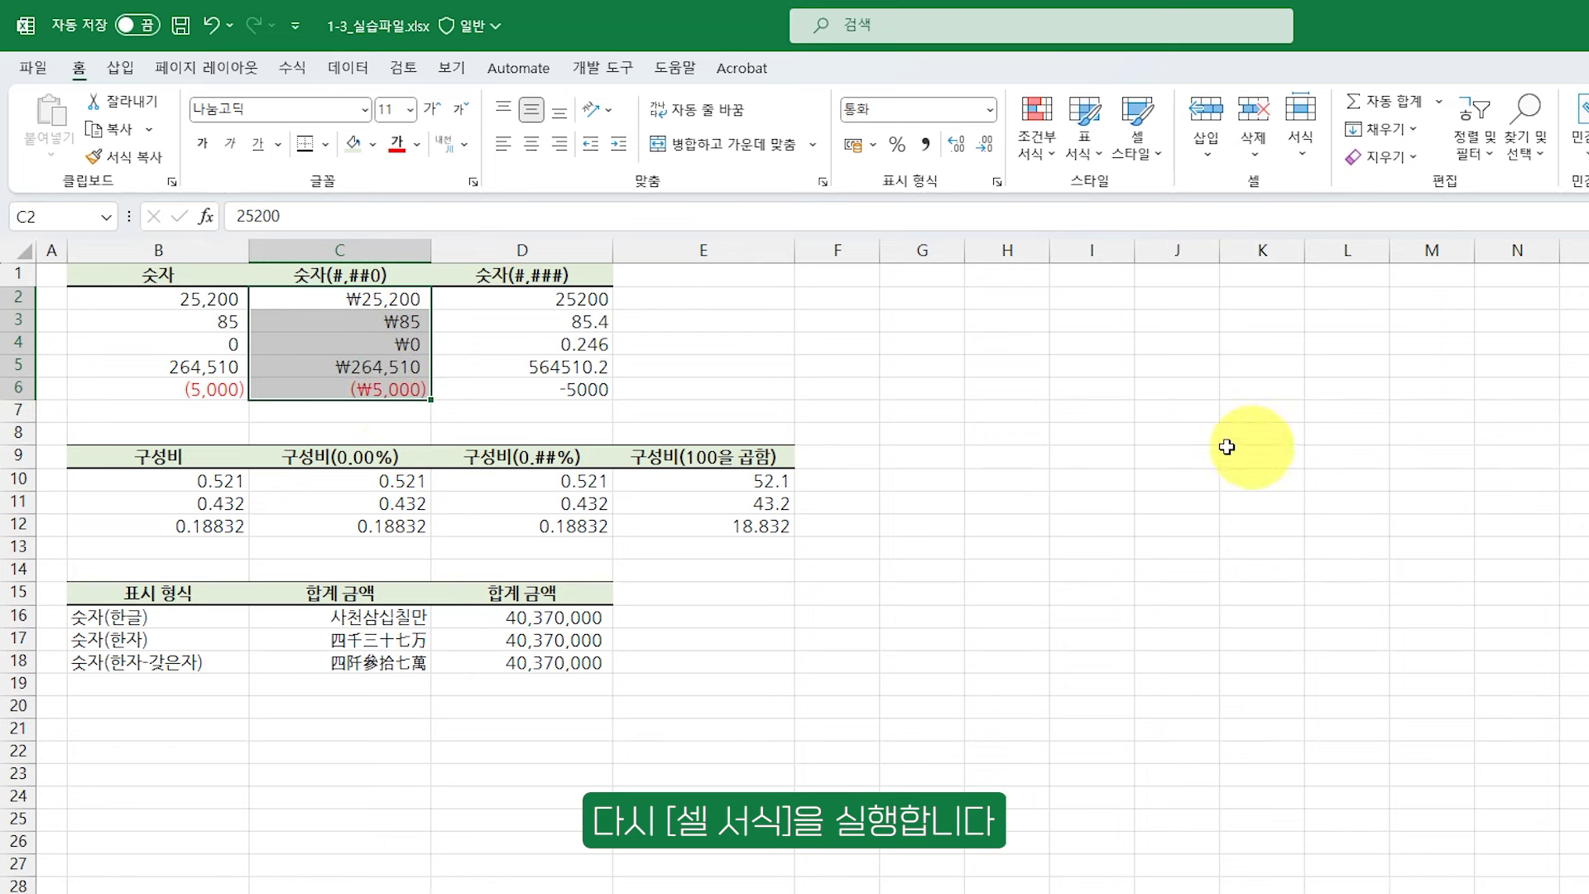
{"action": "key", "text": "ctrl+1"}
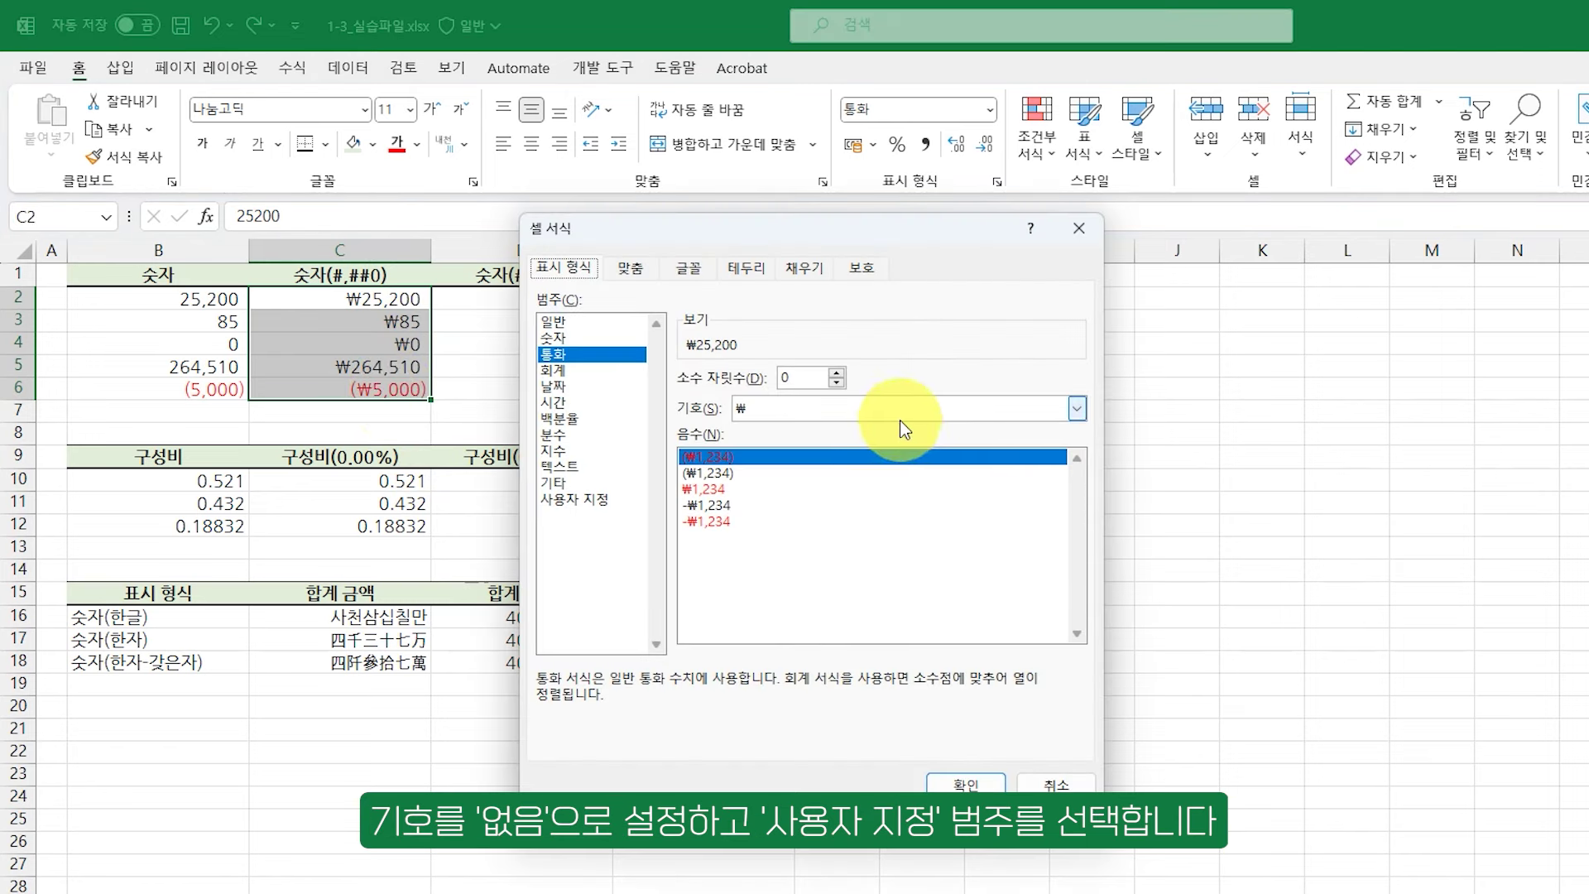
{"action": "left_click", "coordinate": [901, 418]}
{"action": "left_click", "coordinate": [781, 428]}
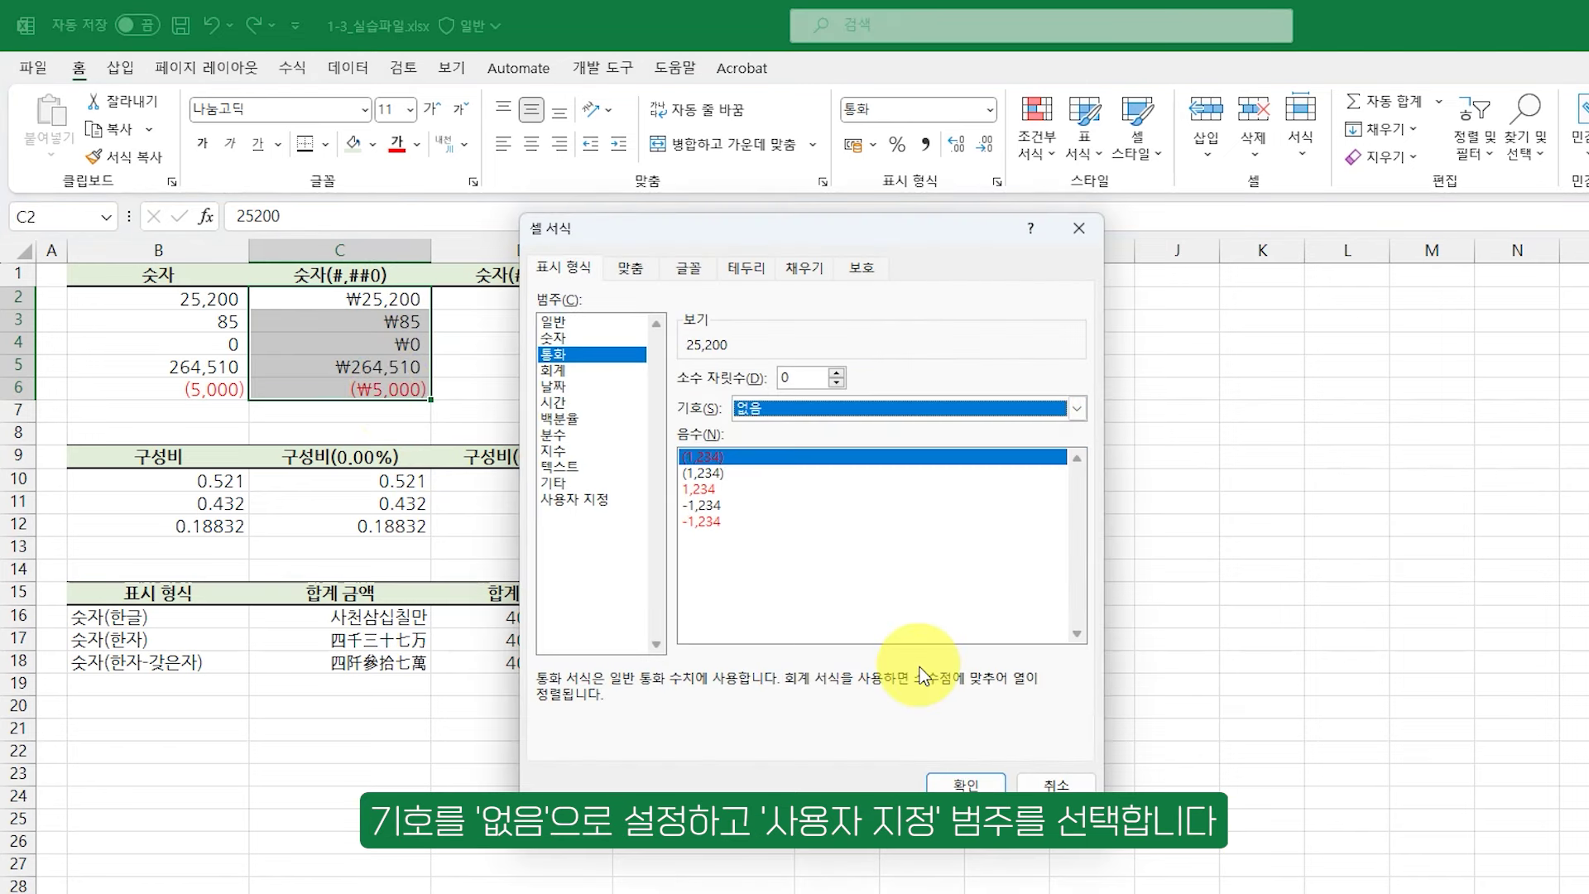
{"action": "left_click", "coordinate": [579, 499]}
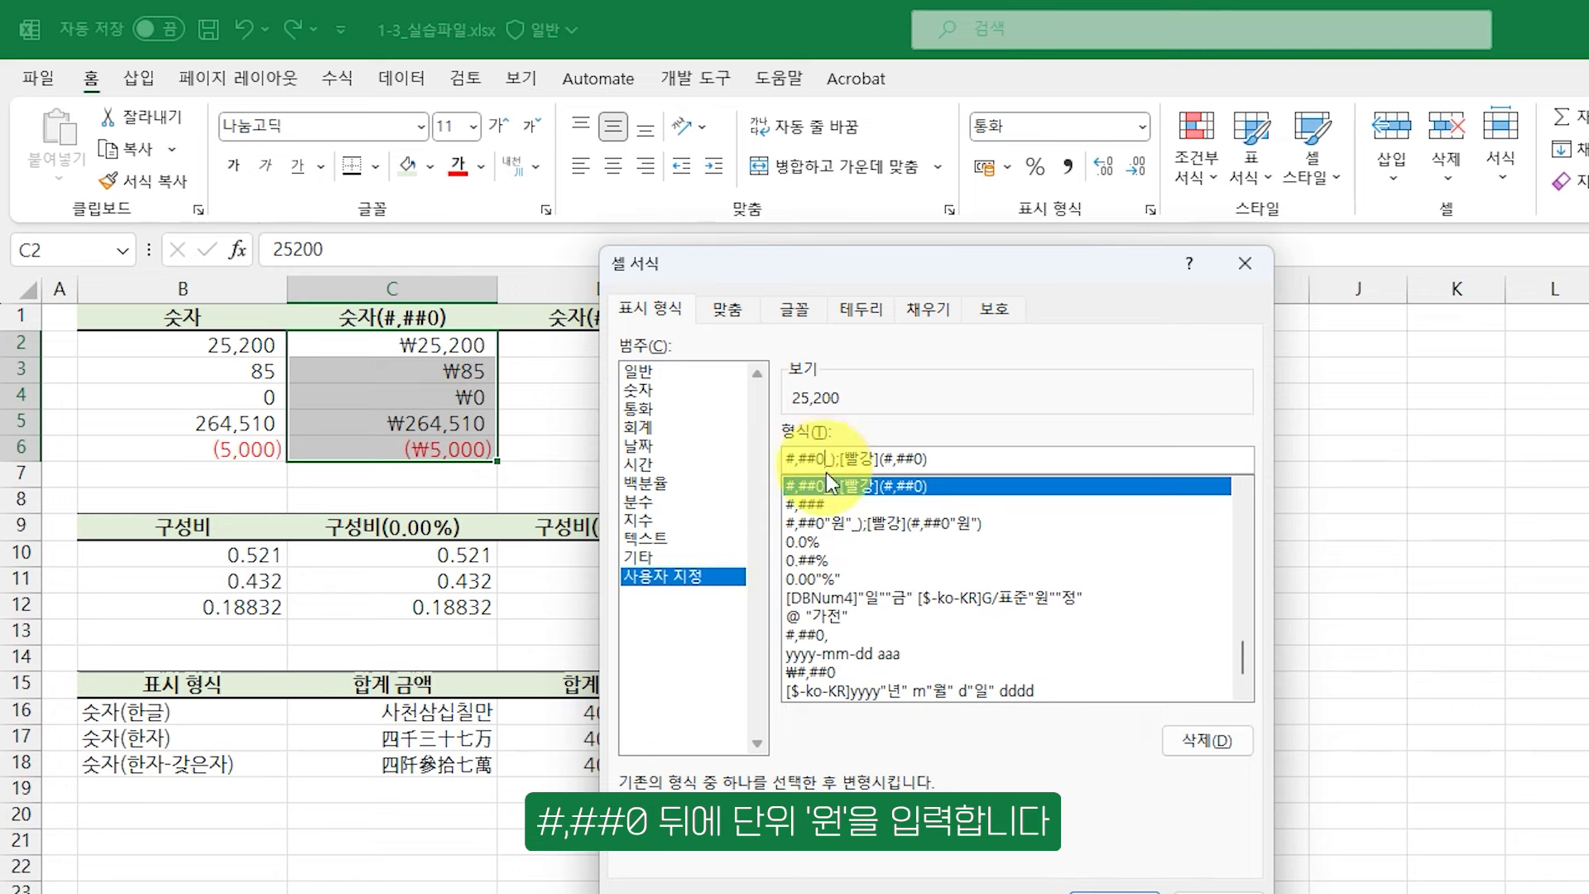
{"action": "type", "text": "원"}
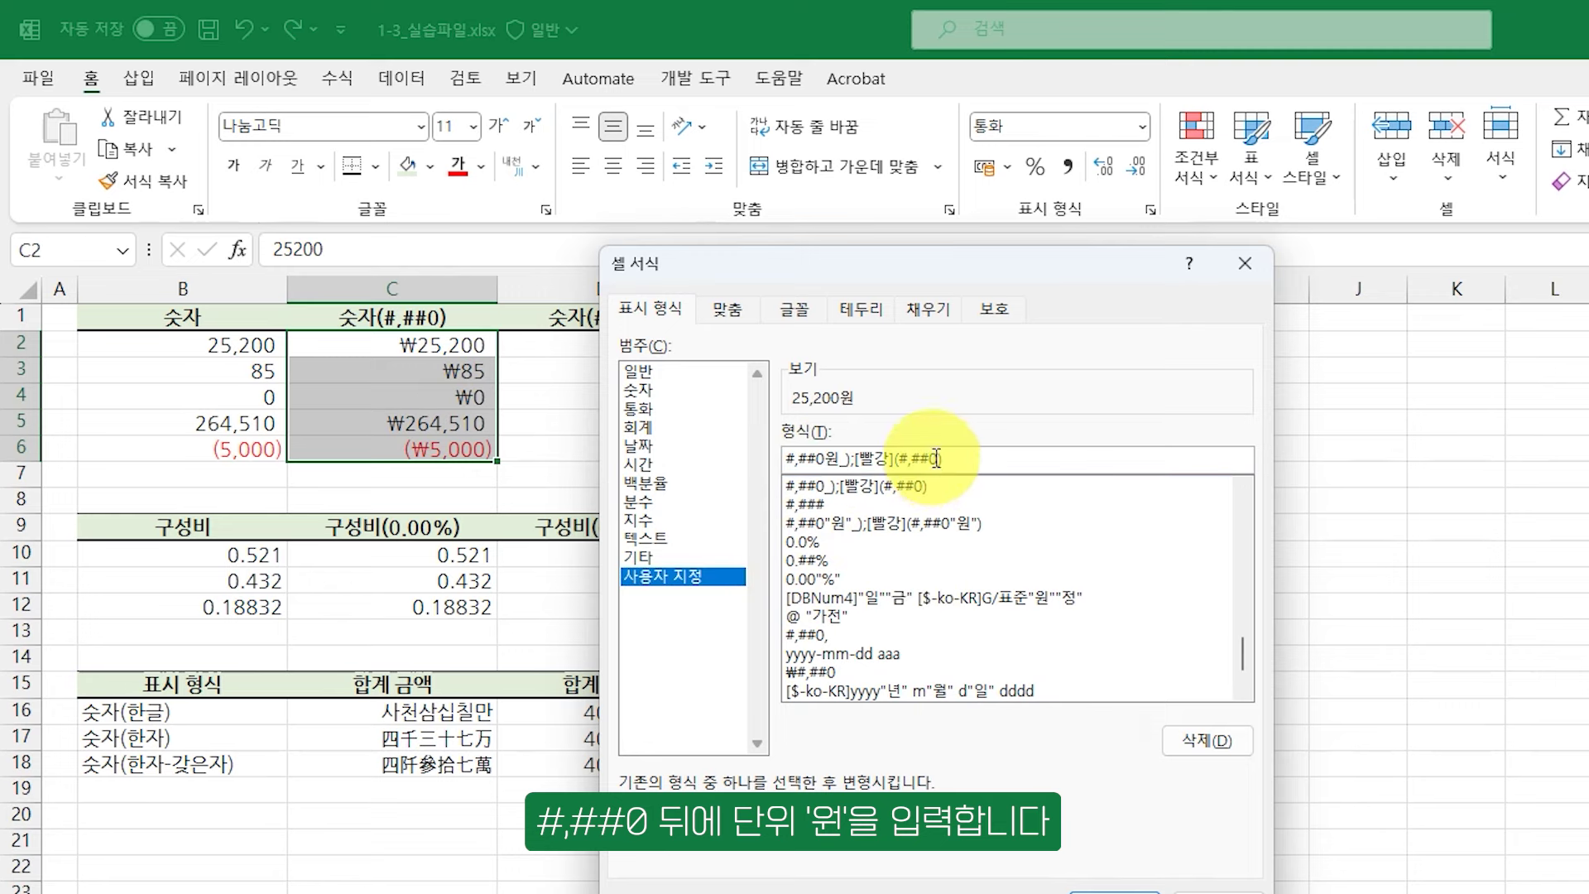
{"action": "type", "text": "원"}
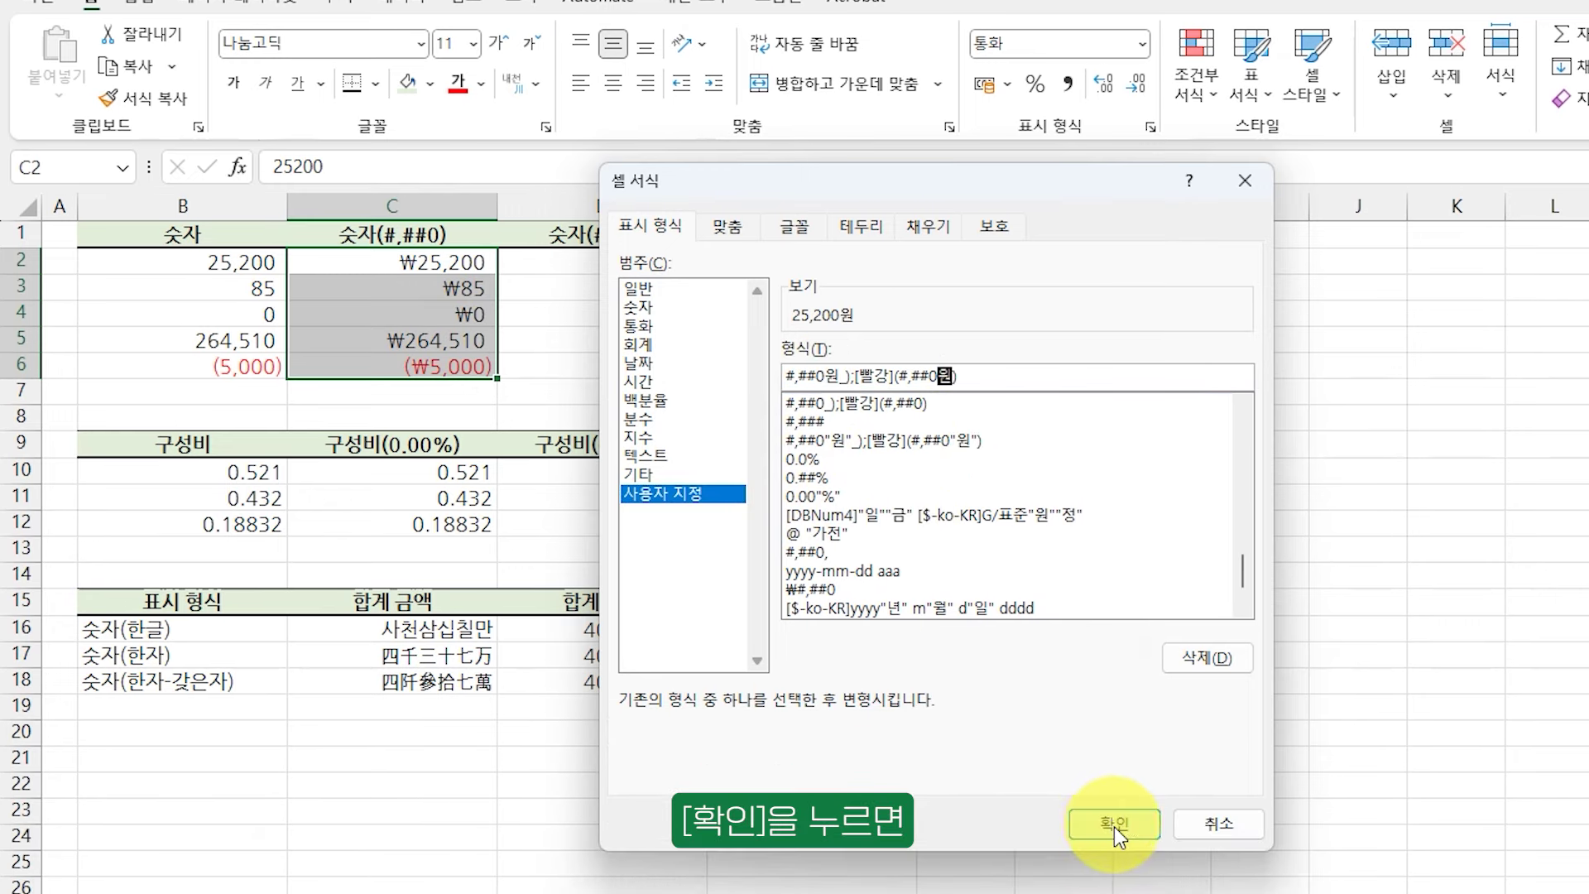
{"action": "left_click", "coordinate": [1113, 823]}
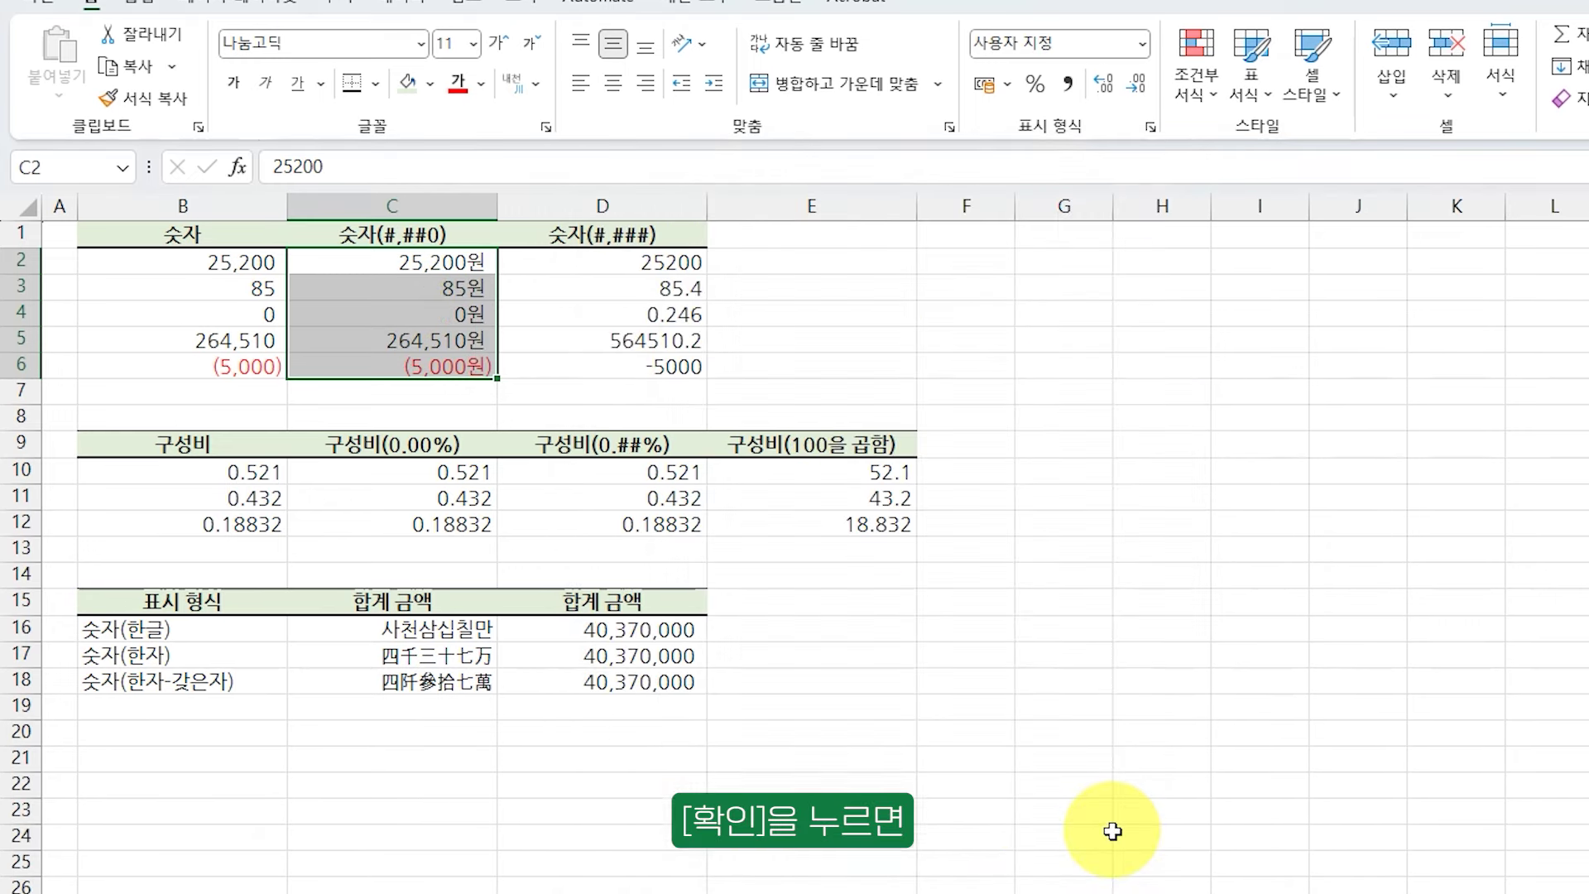
{"action": "left_click", "coordinate": [436, 367]}
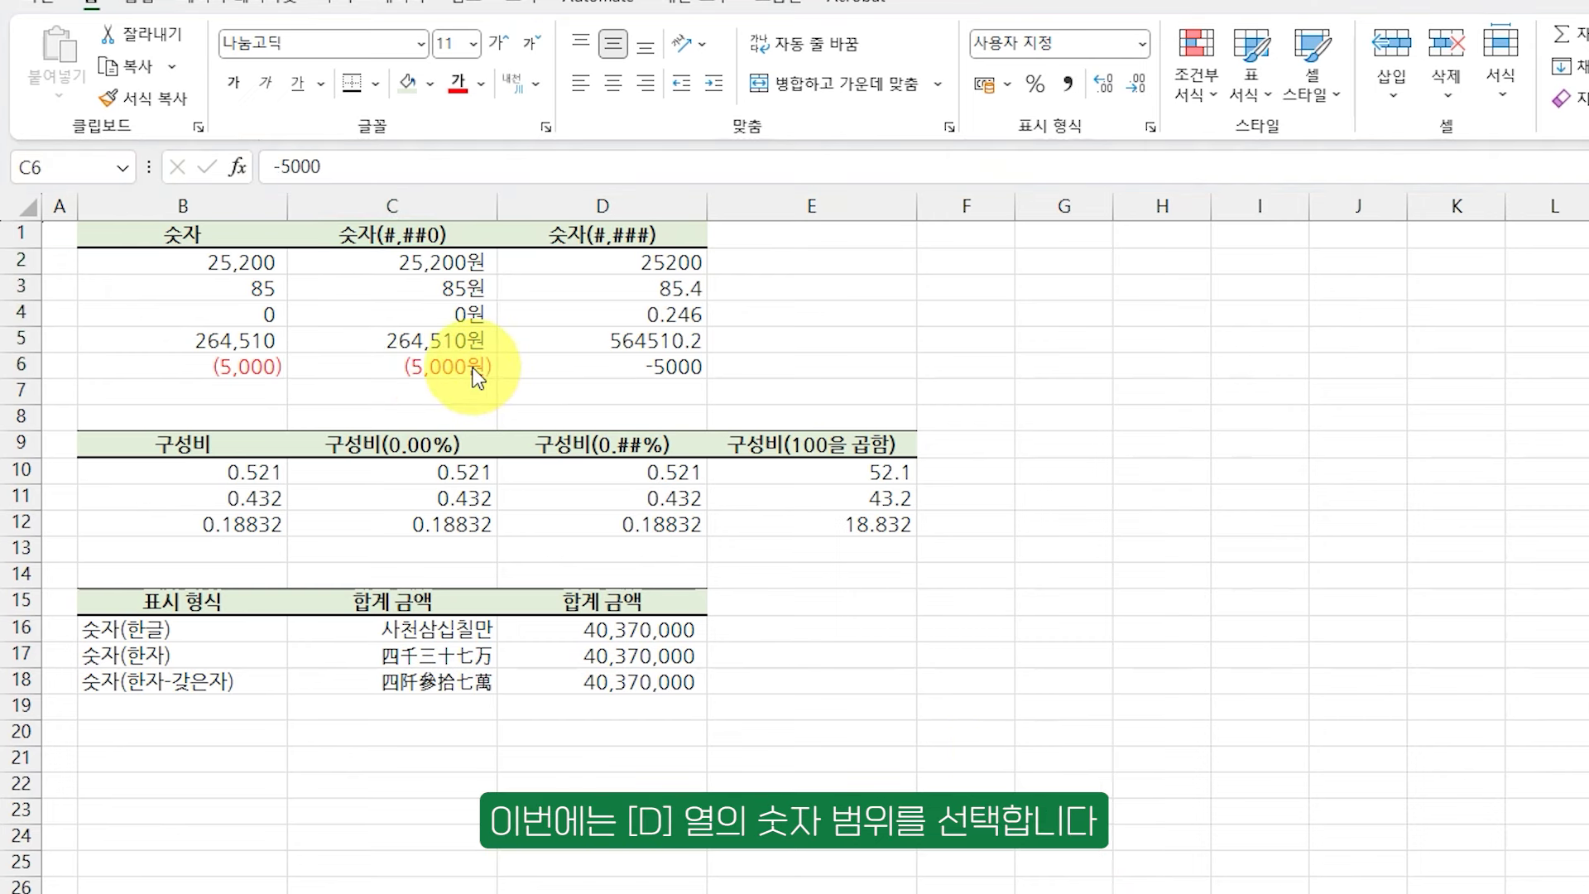
- Apply the custom number format #,### to the numbers in D2:D6
{"action": "left_click_drag", "start_coordinate": [629, 262], "coordinate": [656, 379]}
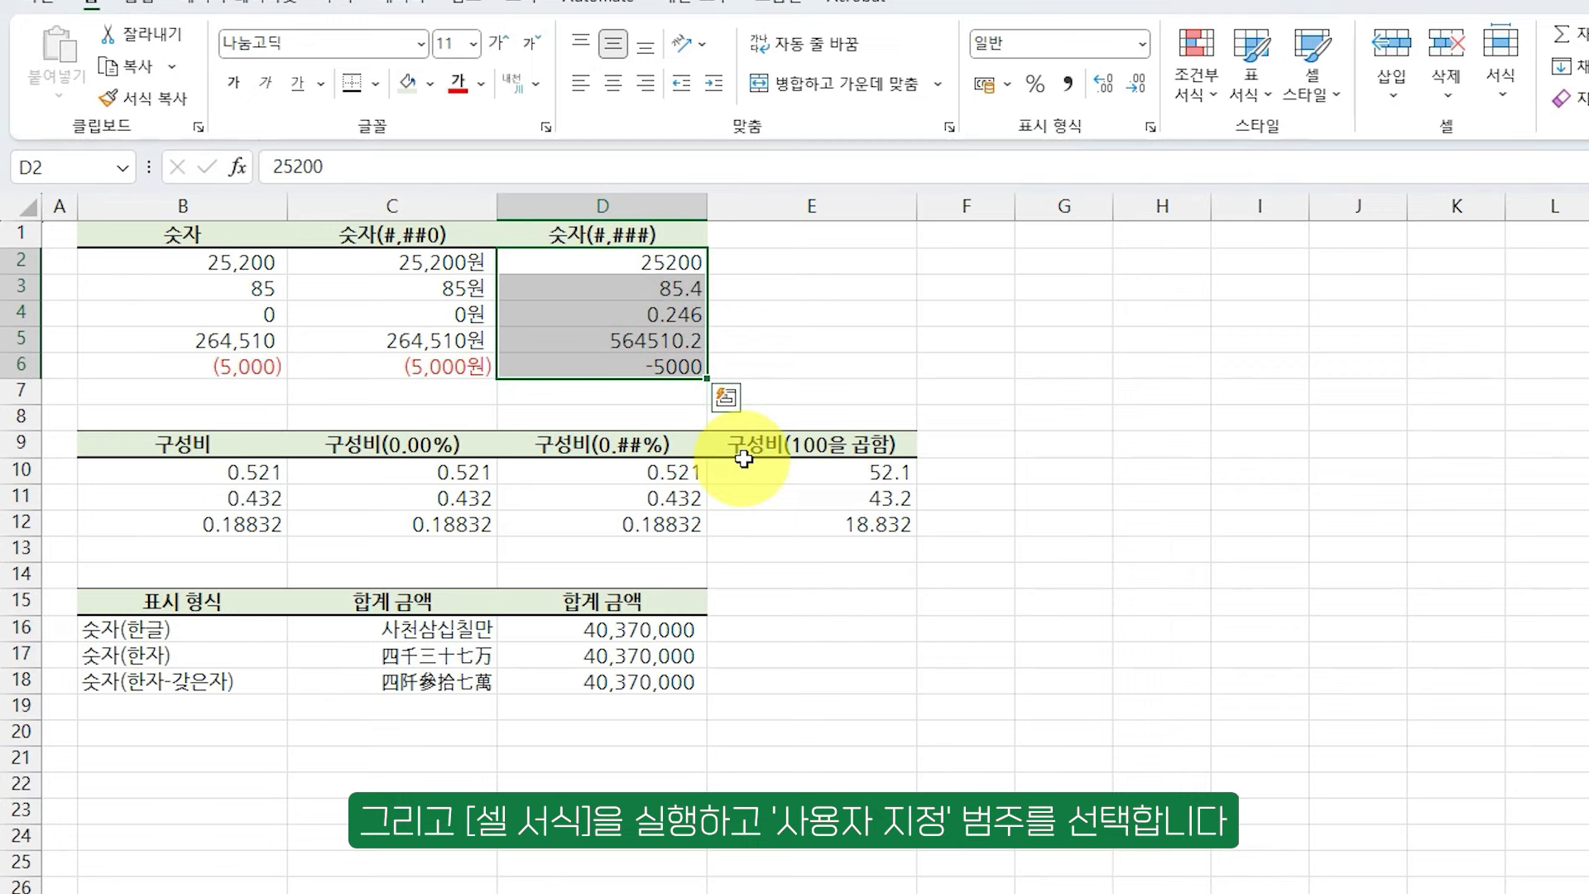
{"action": "key", "text": "ctrl+1"}
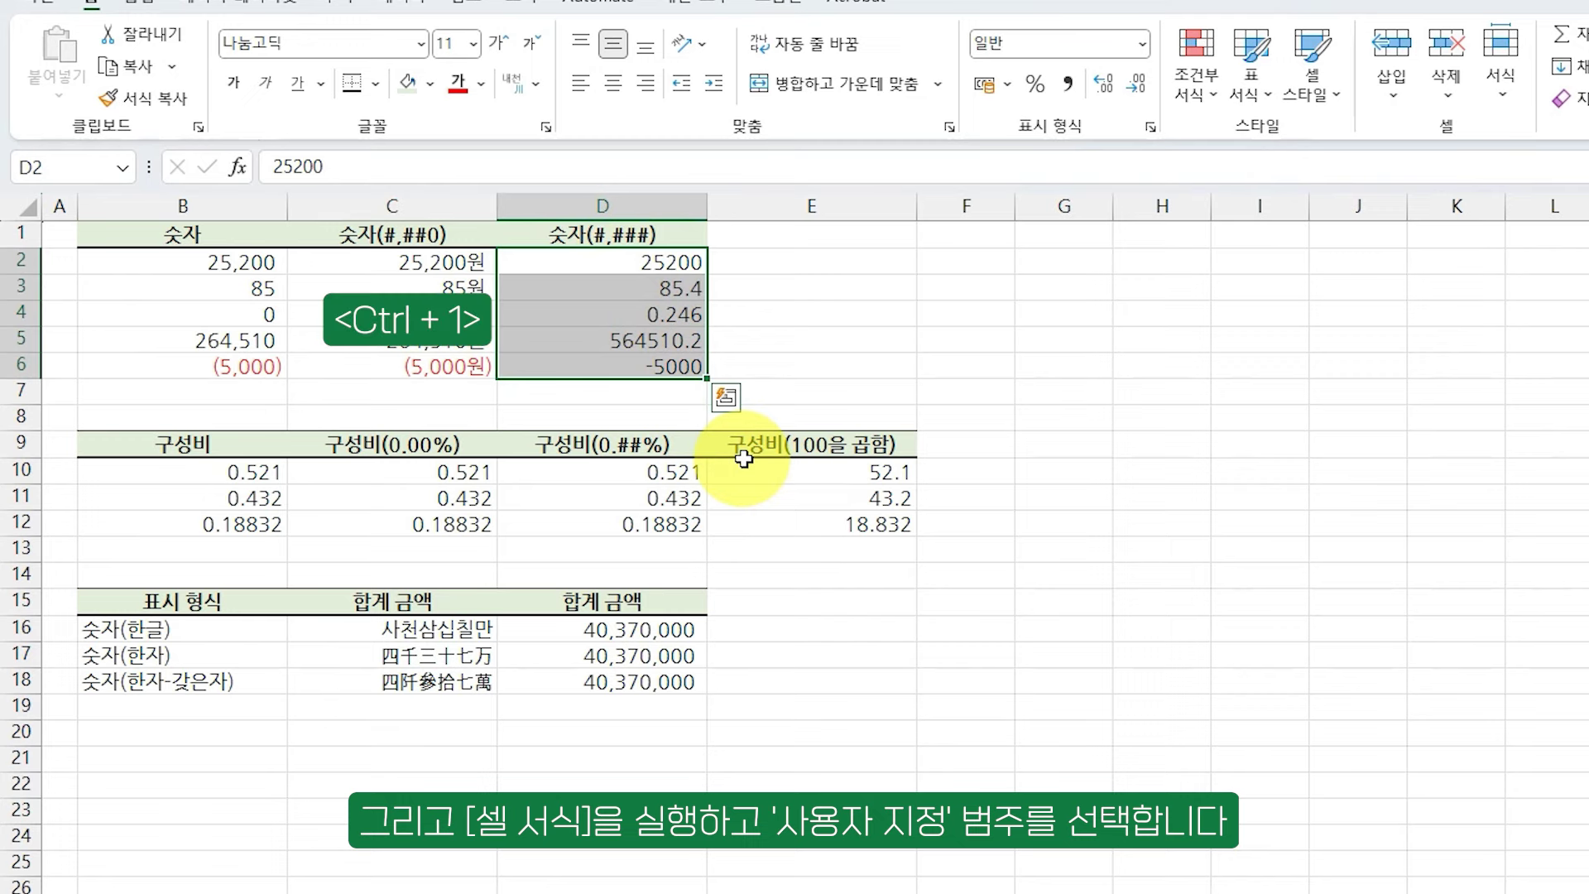
{"action": "left_click_drag", "start_coordinate": [884, 133], "coordinate": [1022, 184]}
{"action": "left_click", "coordinate": [818, 497]}
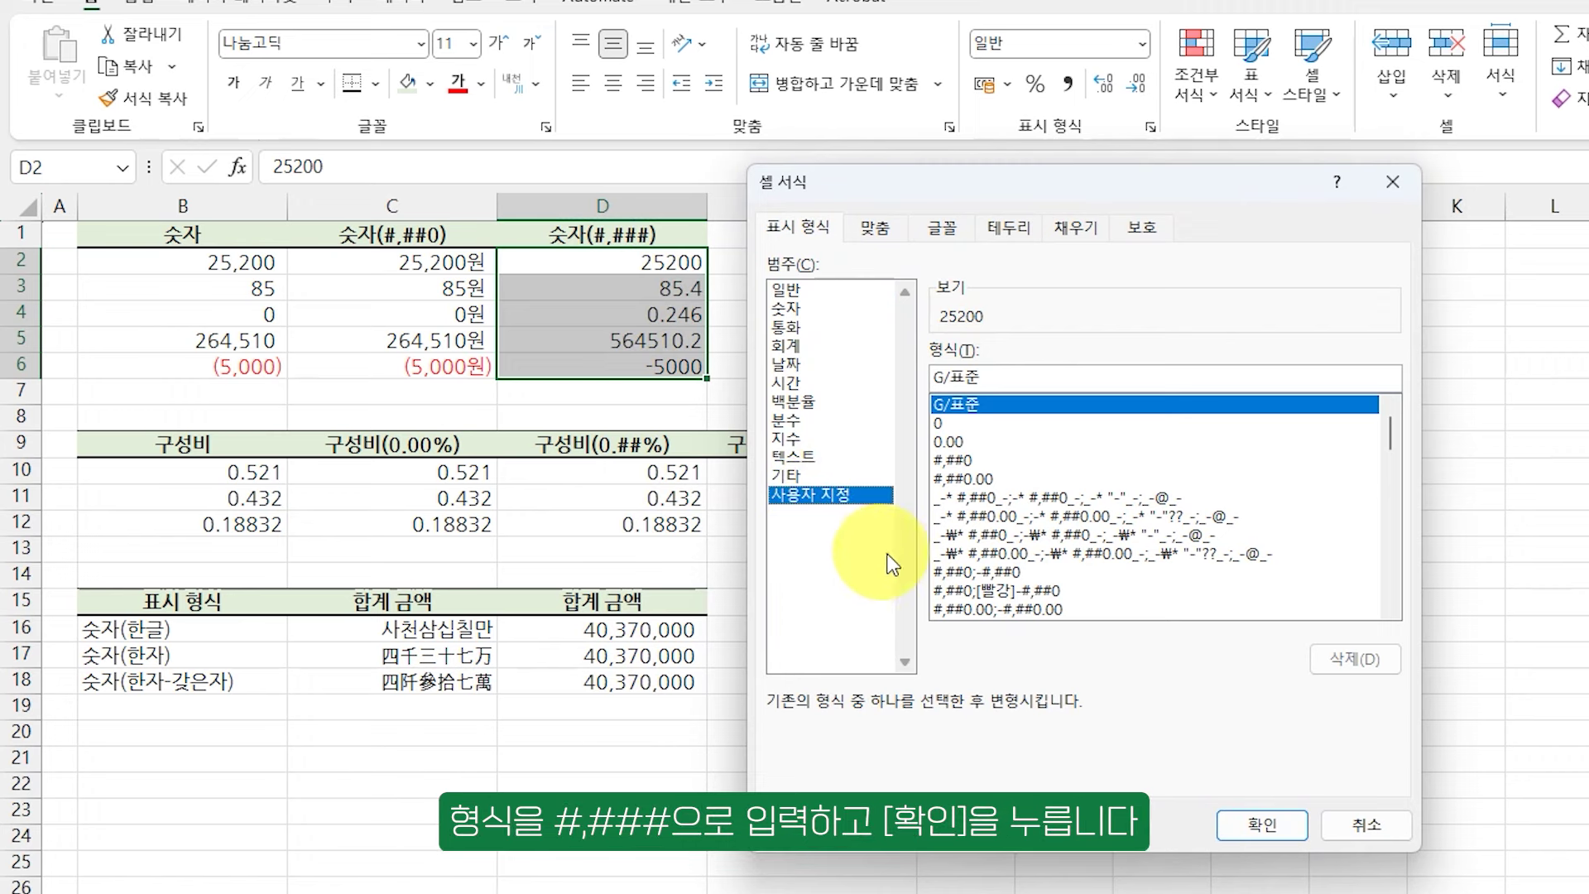
{"action": "left_click", "coordinate": [960, 460]}
{"action": "left_click", "coordinate": [1001, 377]}
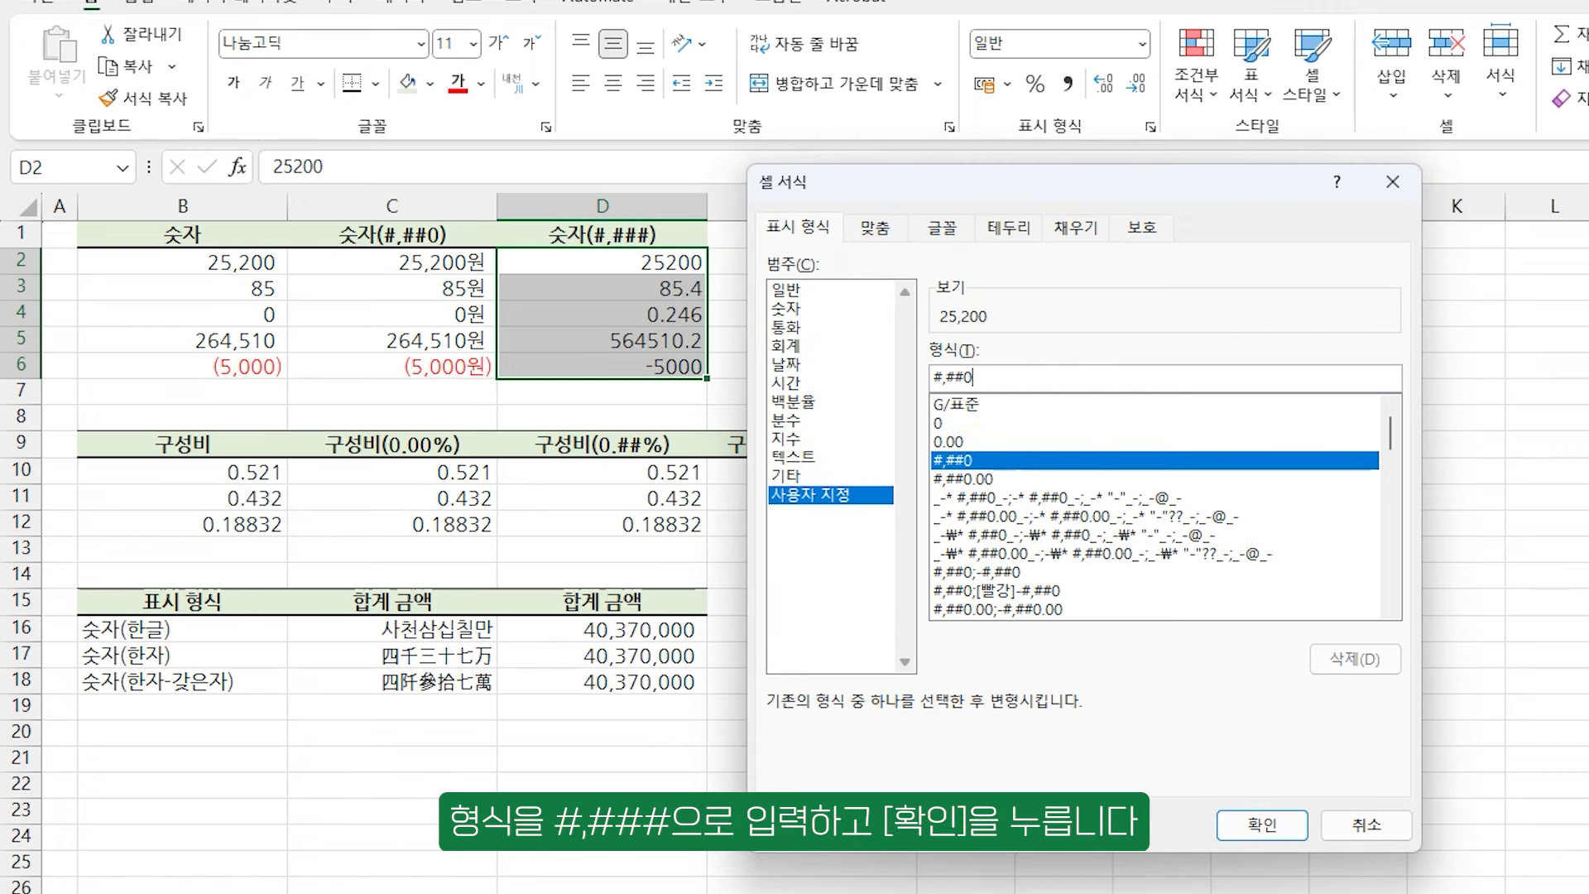
{"action": "key", "text": "BackSpace"}
{"action": "type", "text": "#"}
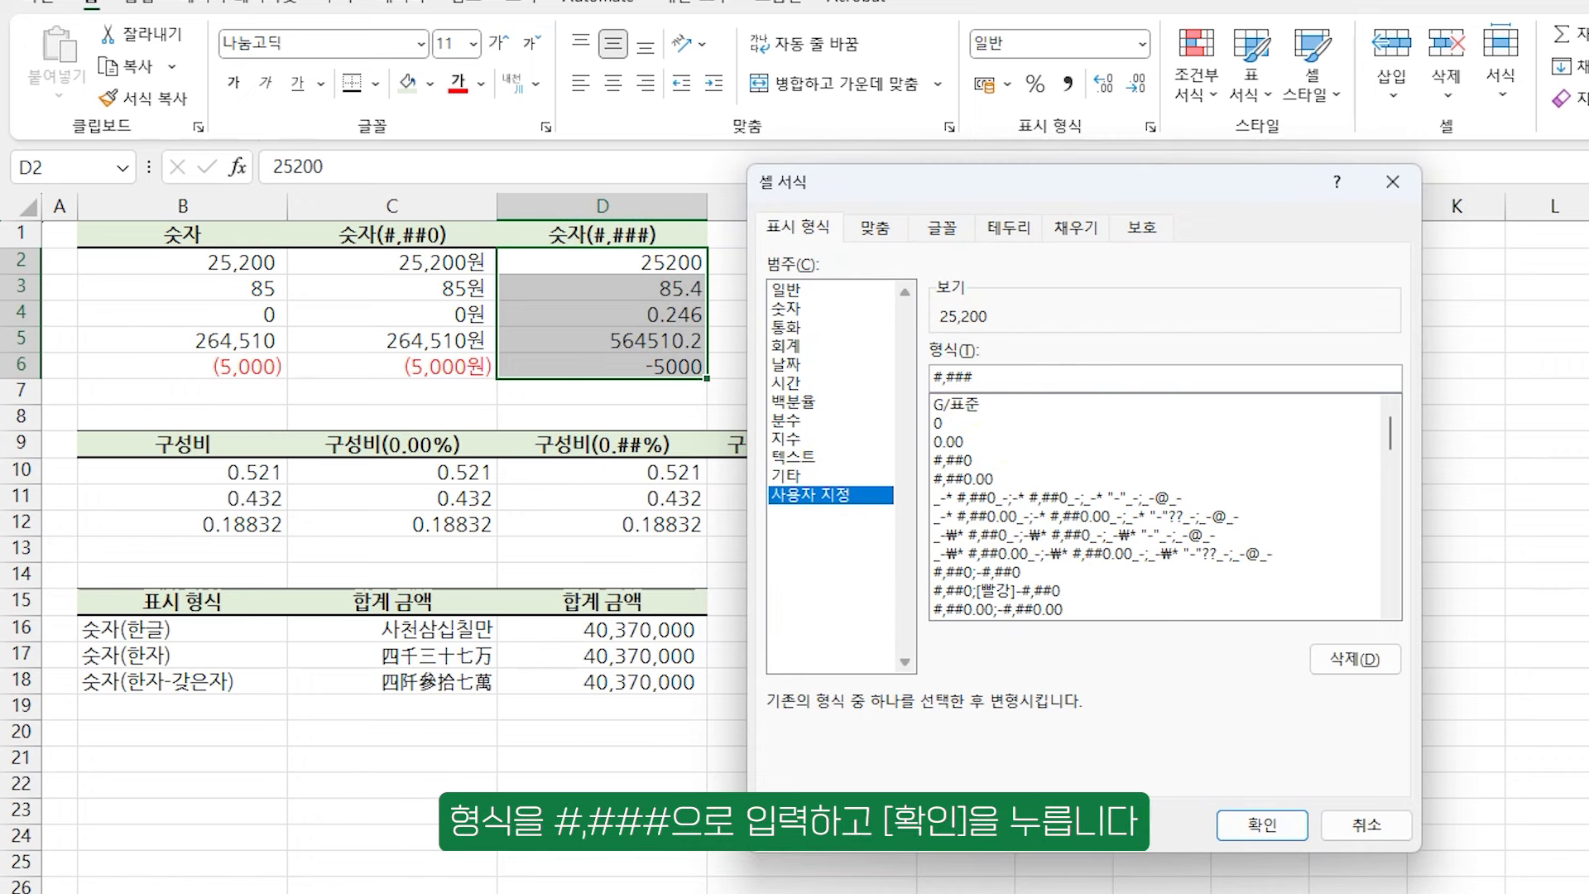
{"action": "left_click", "coordinate": [1263, 825]}
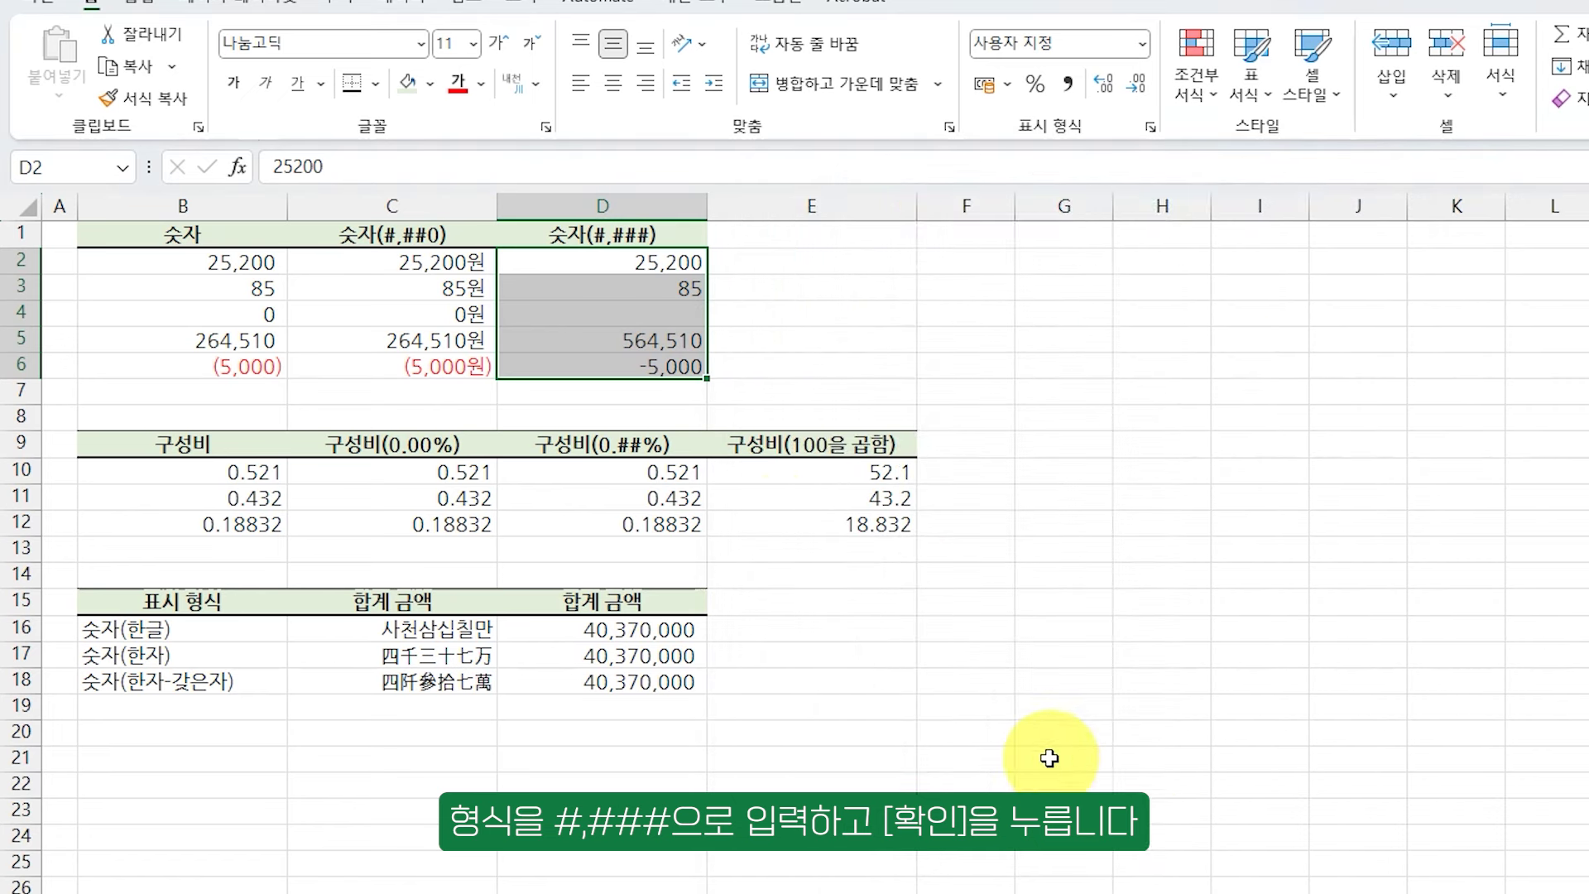
{"action": "left_click", "coordinate": [675, 263]}
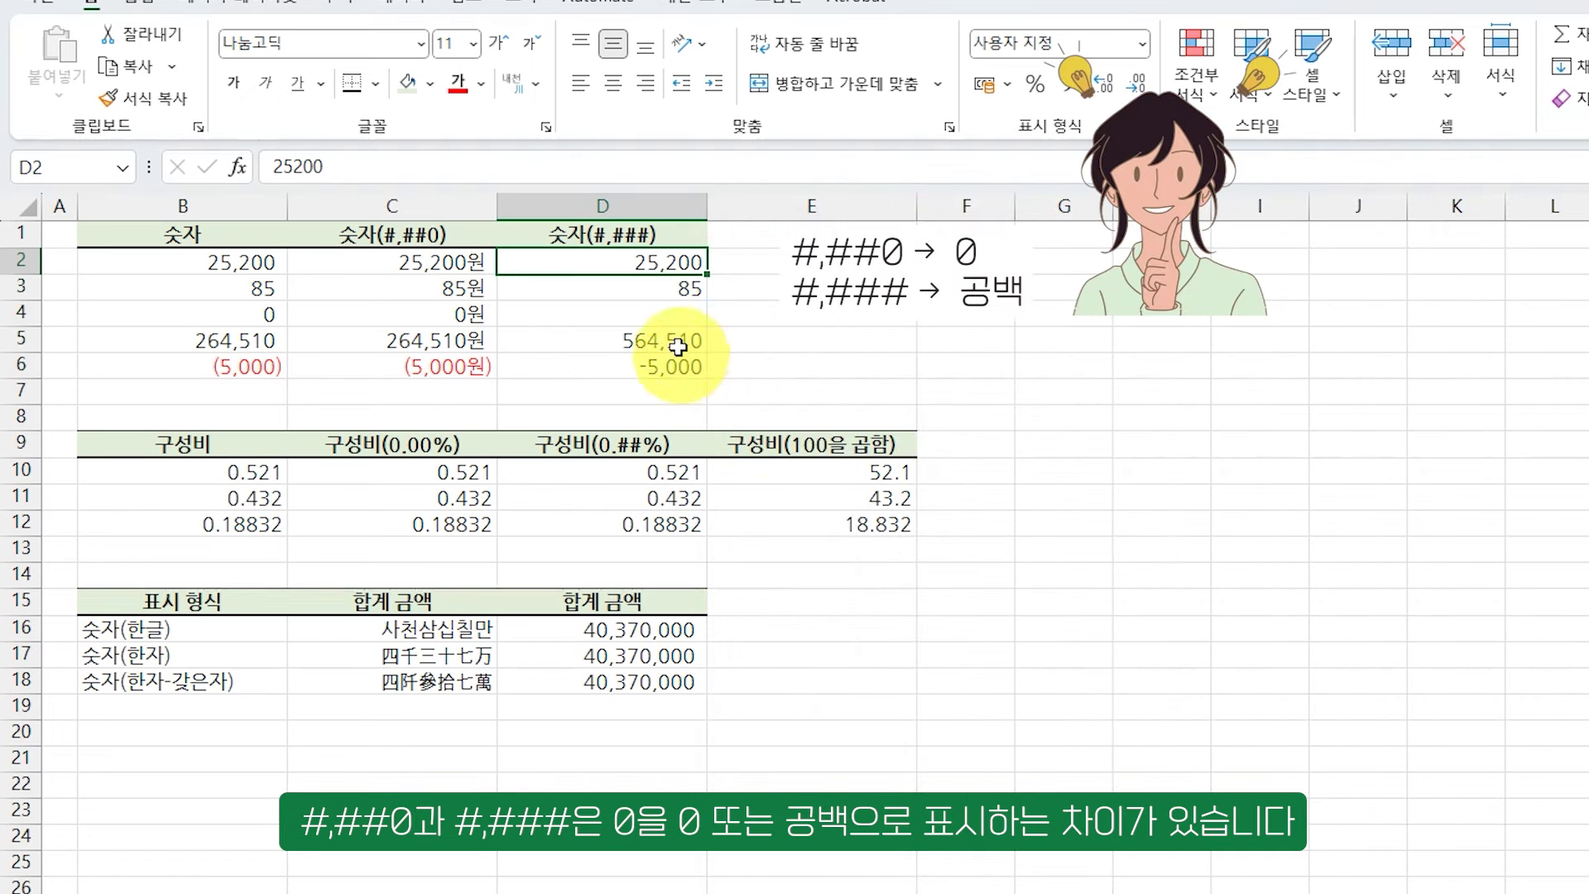
{"action": "left_click", "coordinate": [686, 321]}
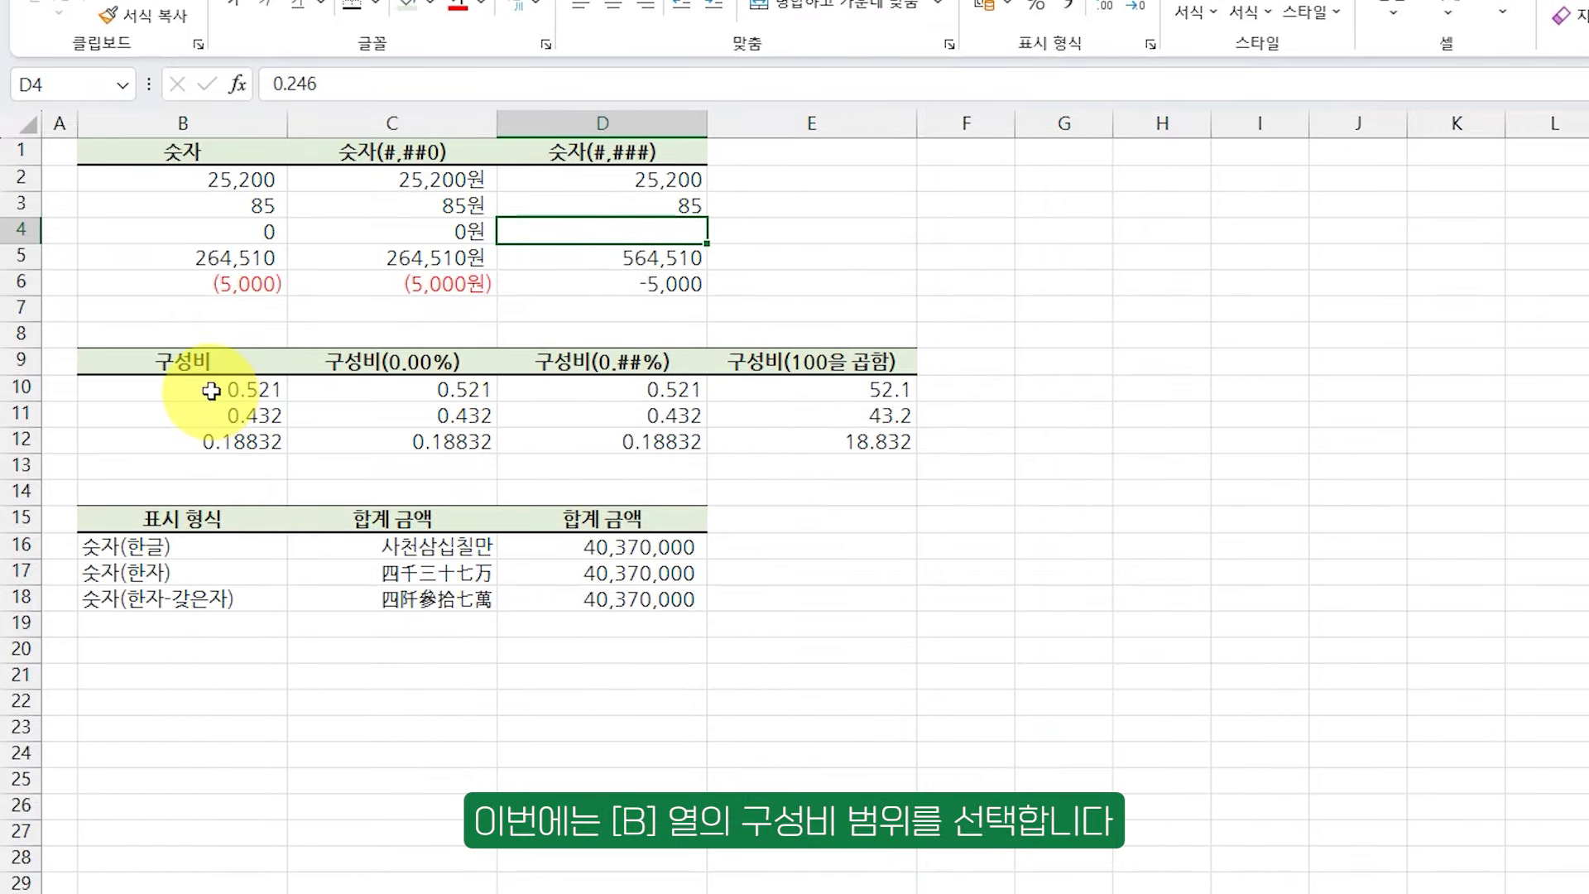
- Apply the percent style with one decimal place to the 구성비 values in B10:B12
{"action": "left_click_drag", "start_coordinate": [212, 391], "coordinate": [225, 441]}
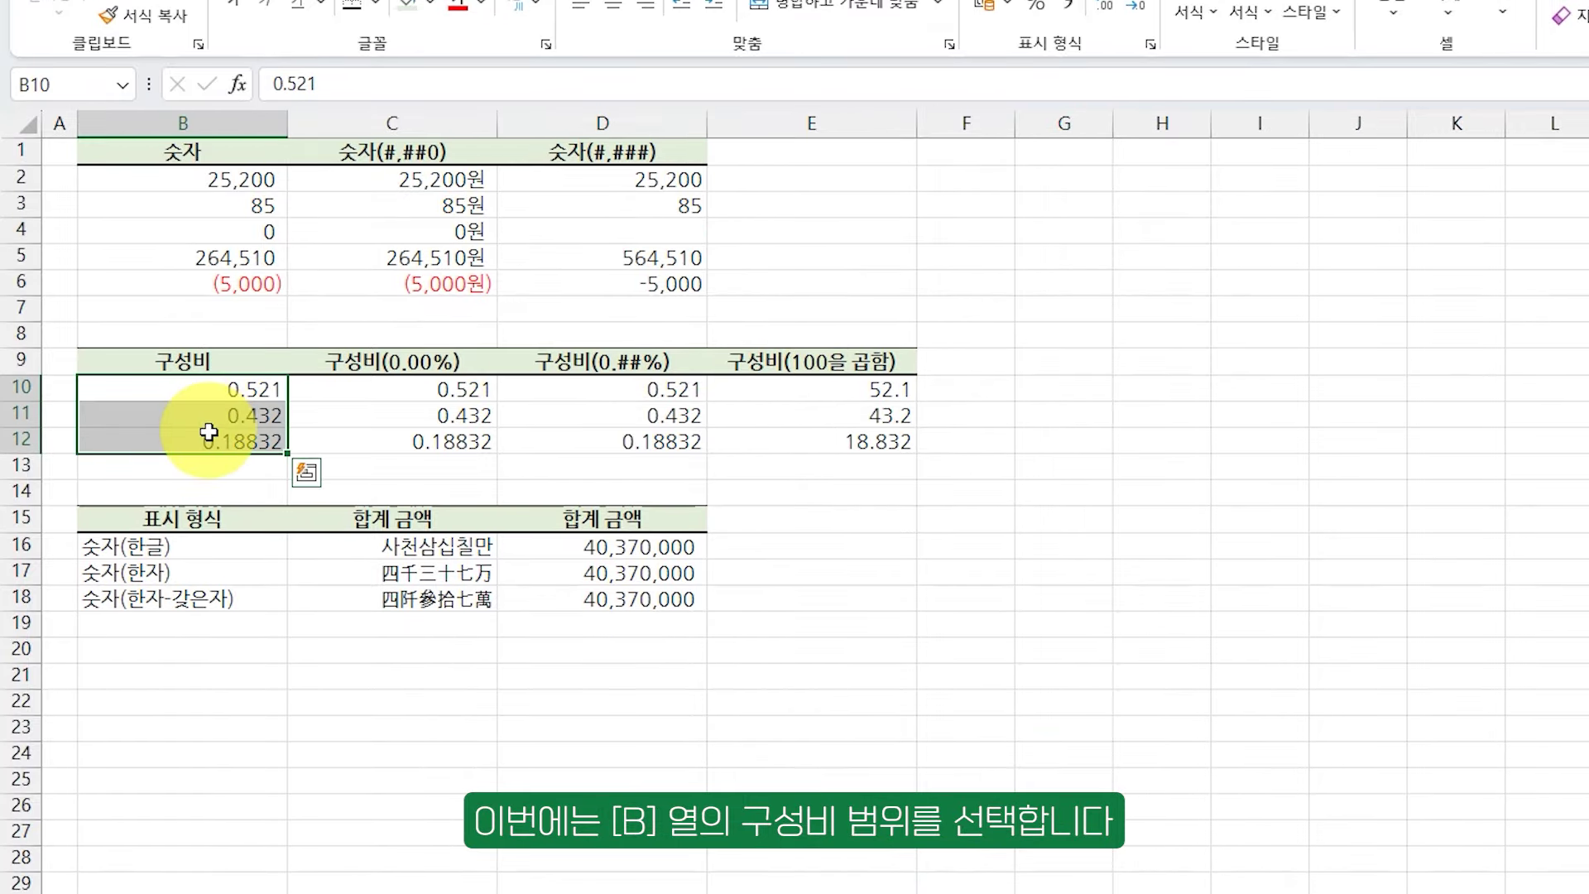
{"action": "right_click", "coordinate": [258, 437]}
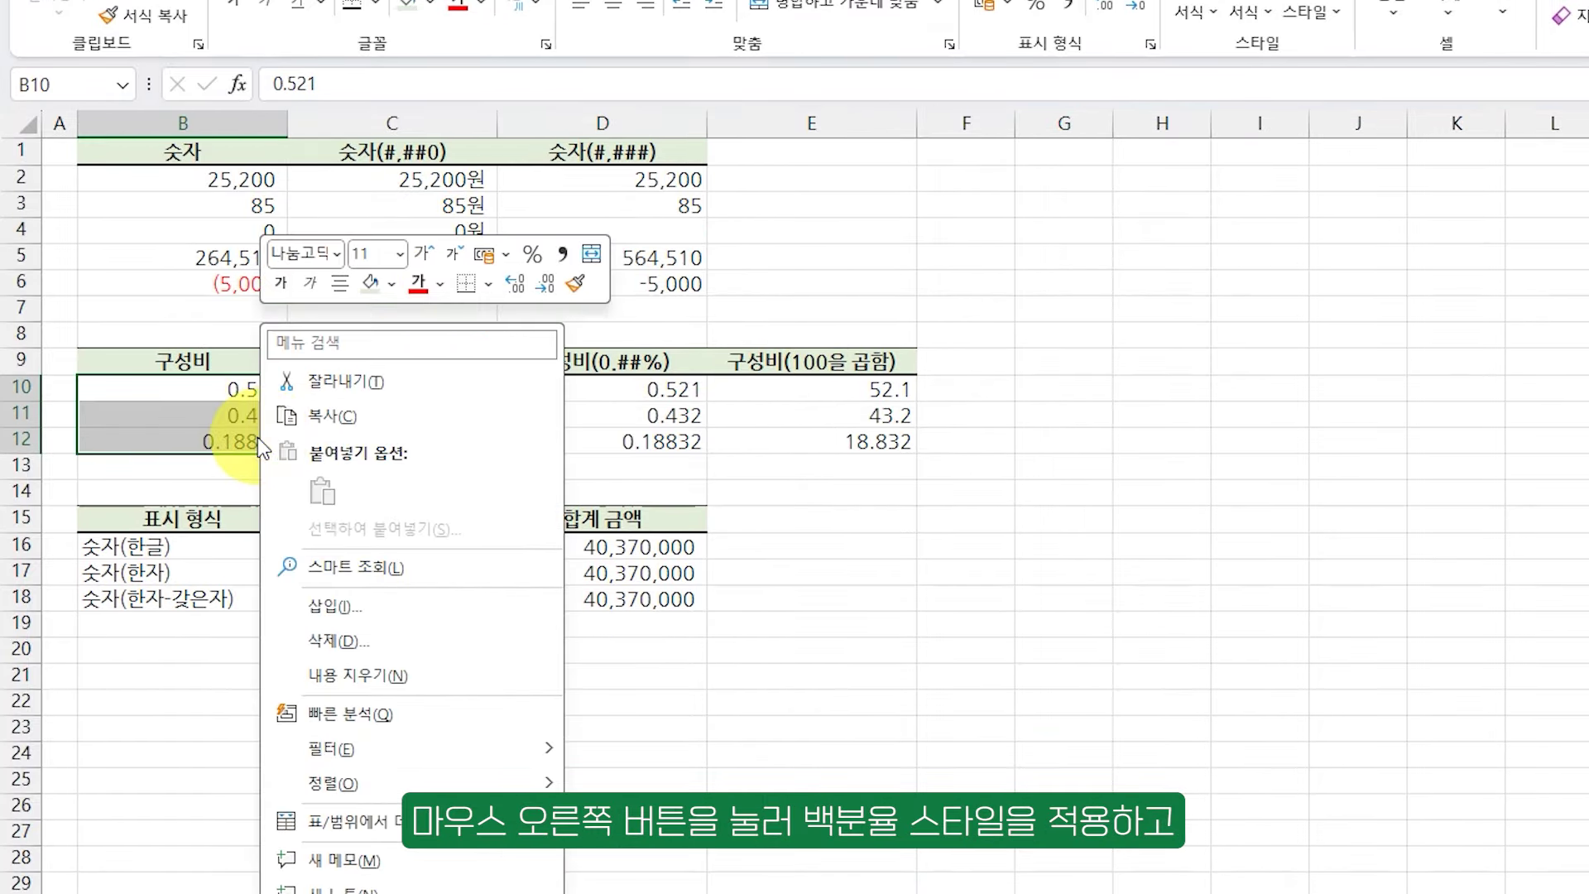
{"action": "left_click", "coordinate": [533, 256]}
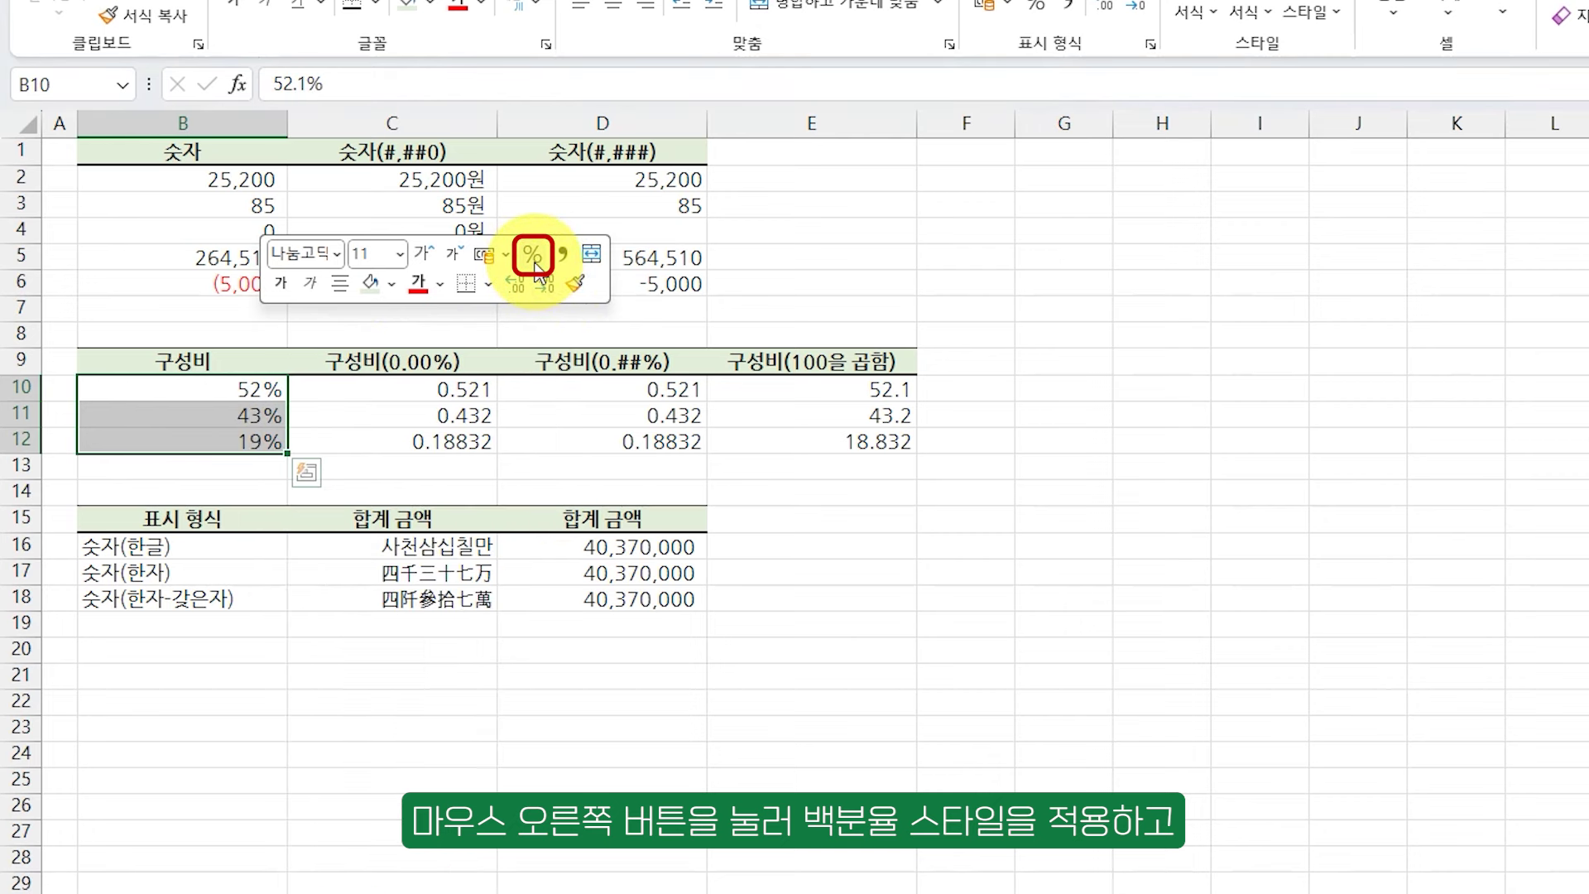
{"action": "left_click", "coordinate": [521, 288]}
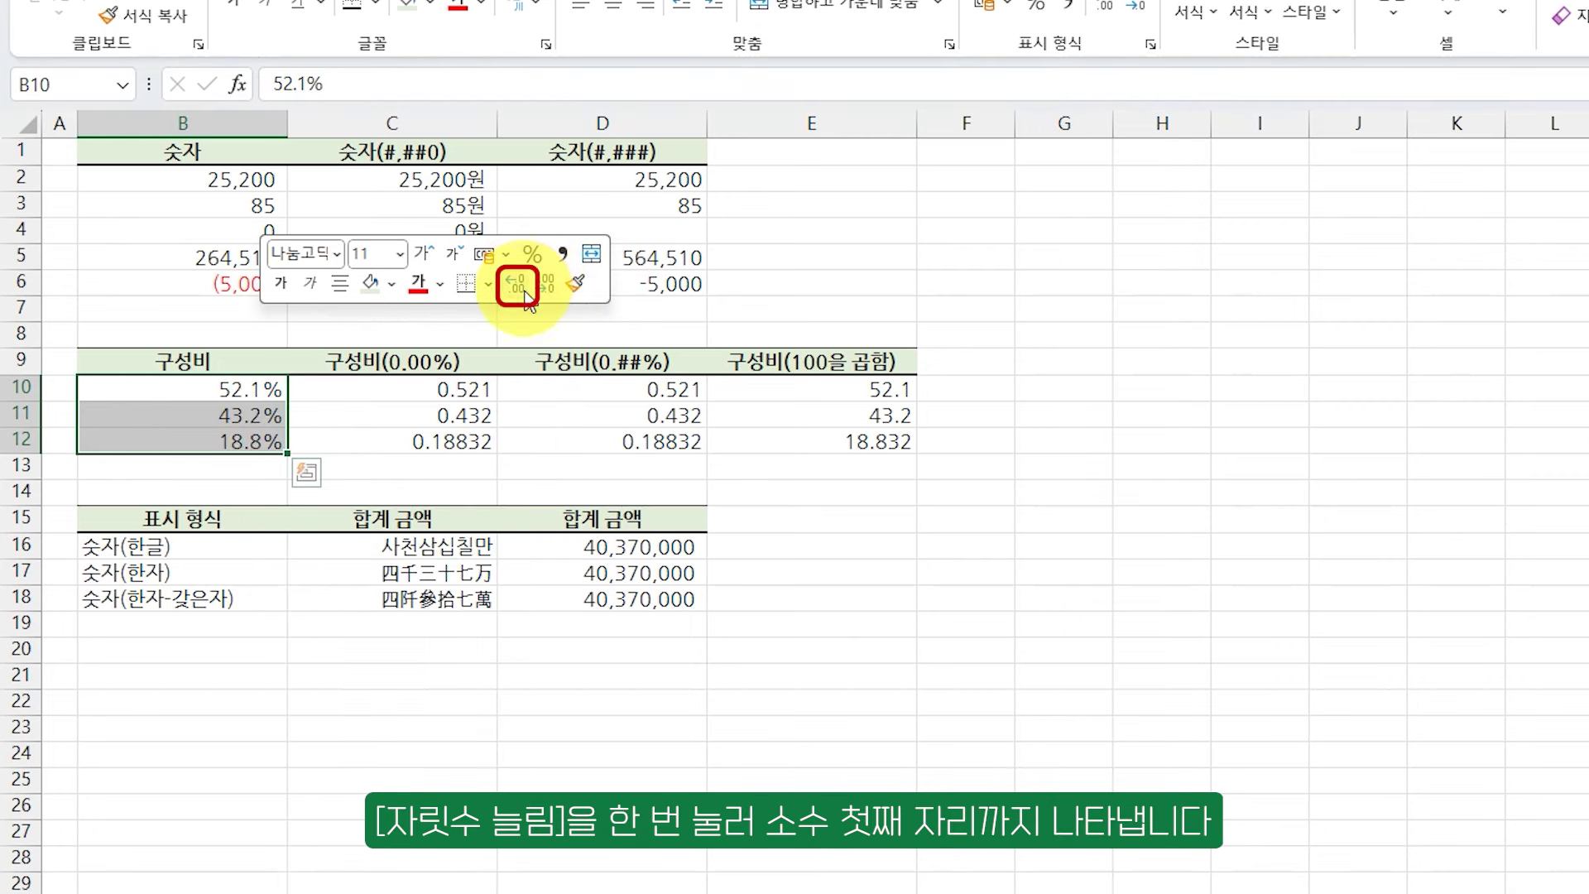
{"action": "left_click", "coordinate": [241, 392]}
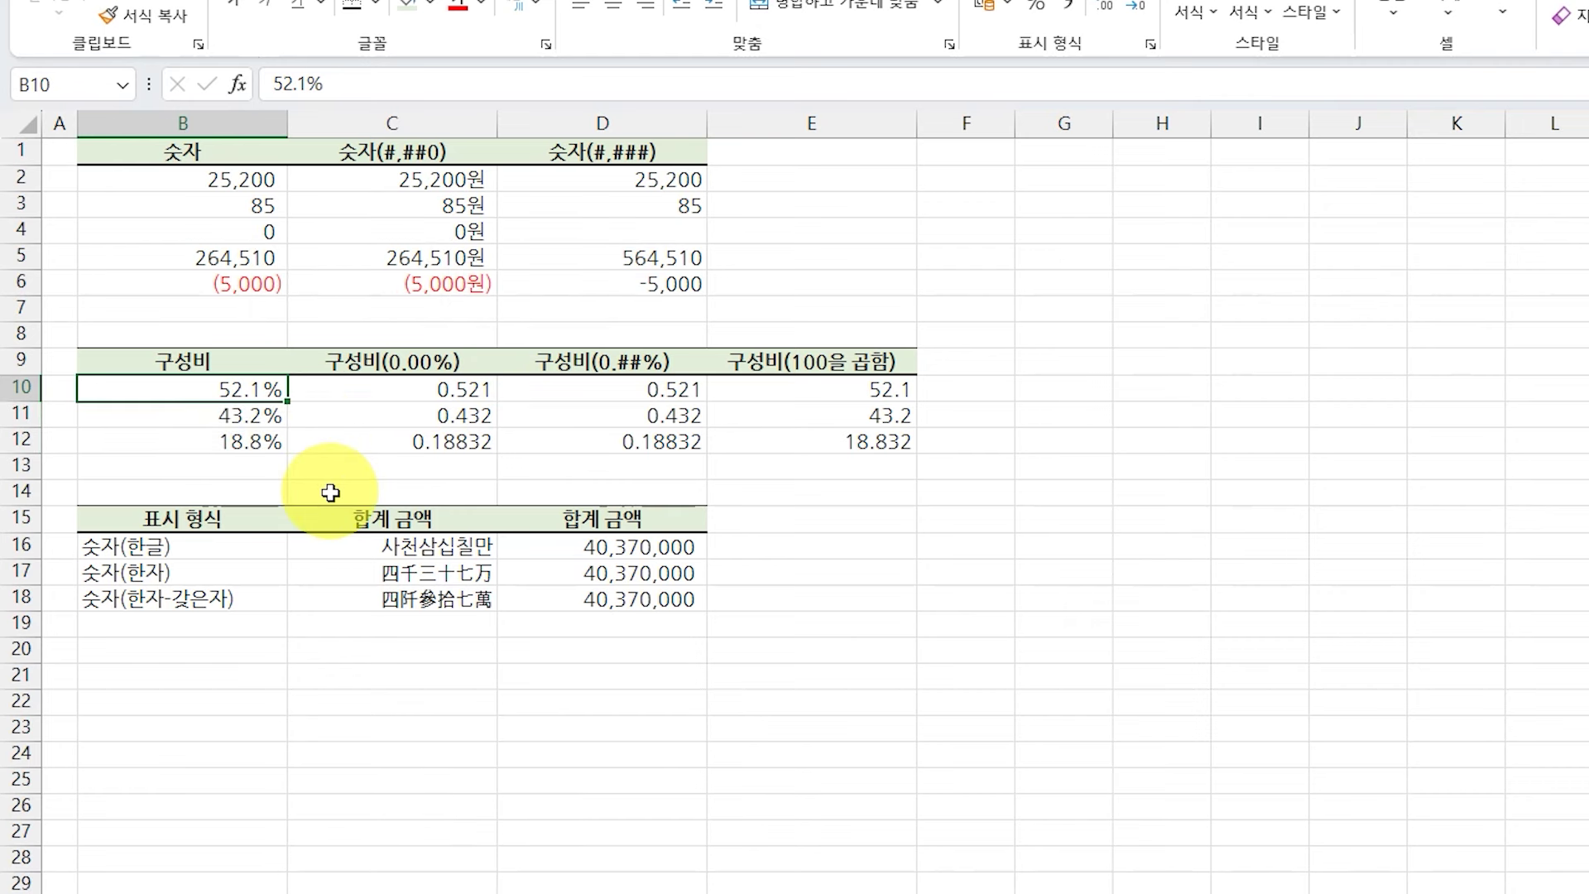
{"action": "right_click", "coordinate": [263, 397]}
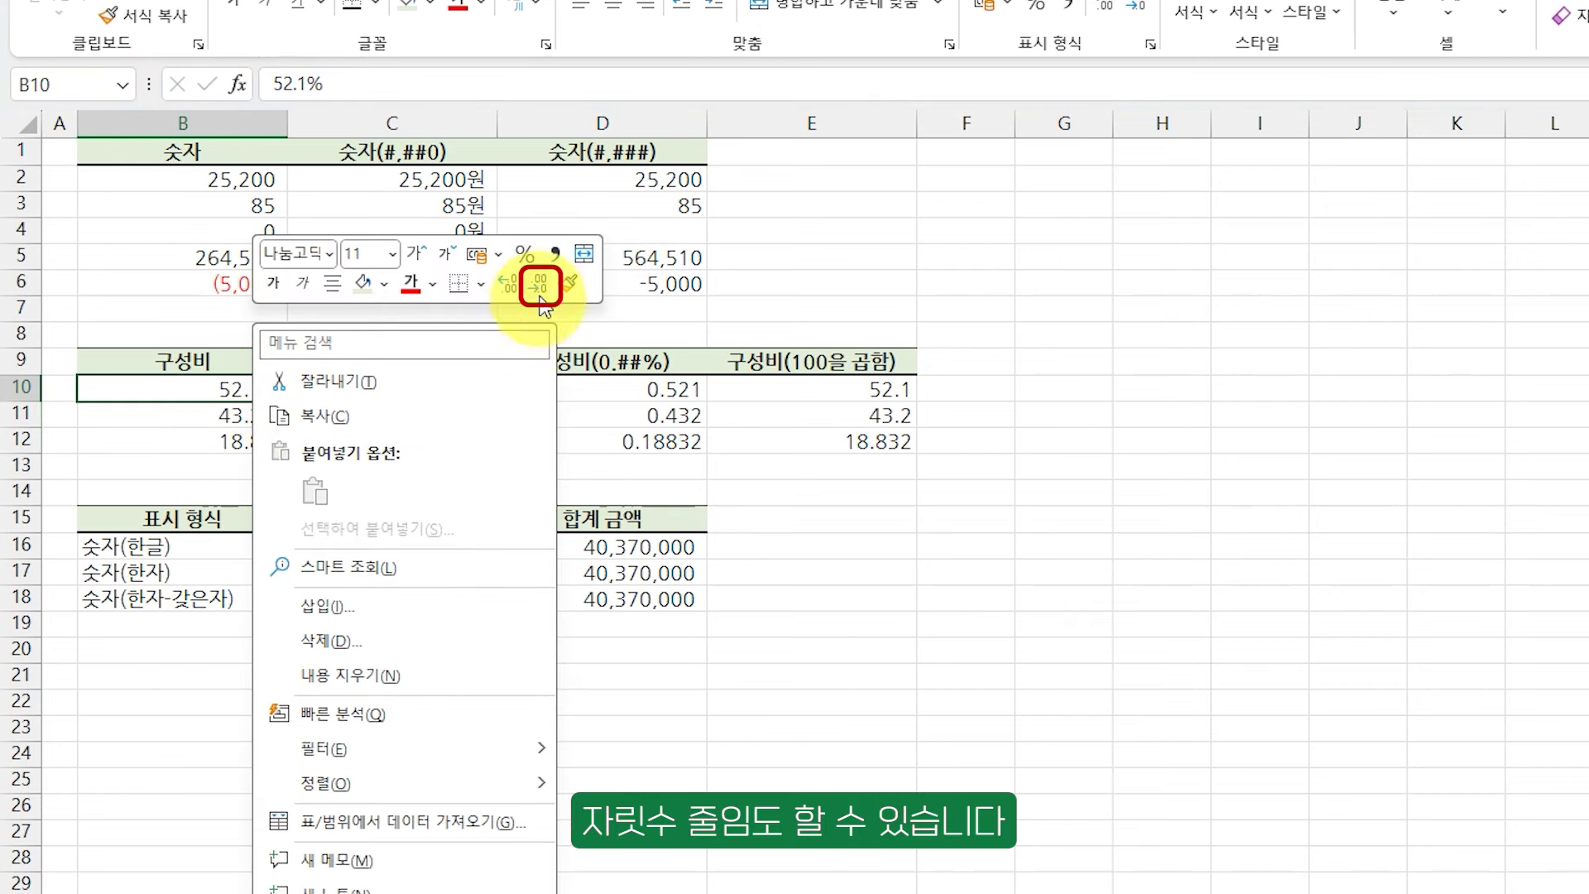
{"action": "left_click", "coordinate": [703, 339]}
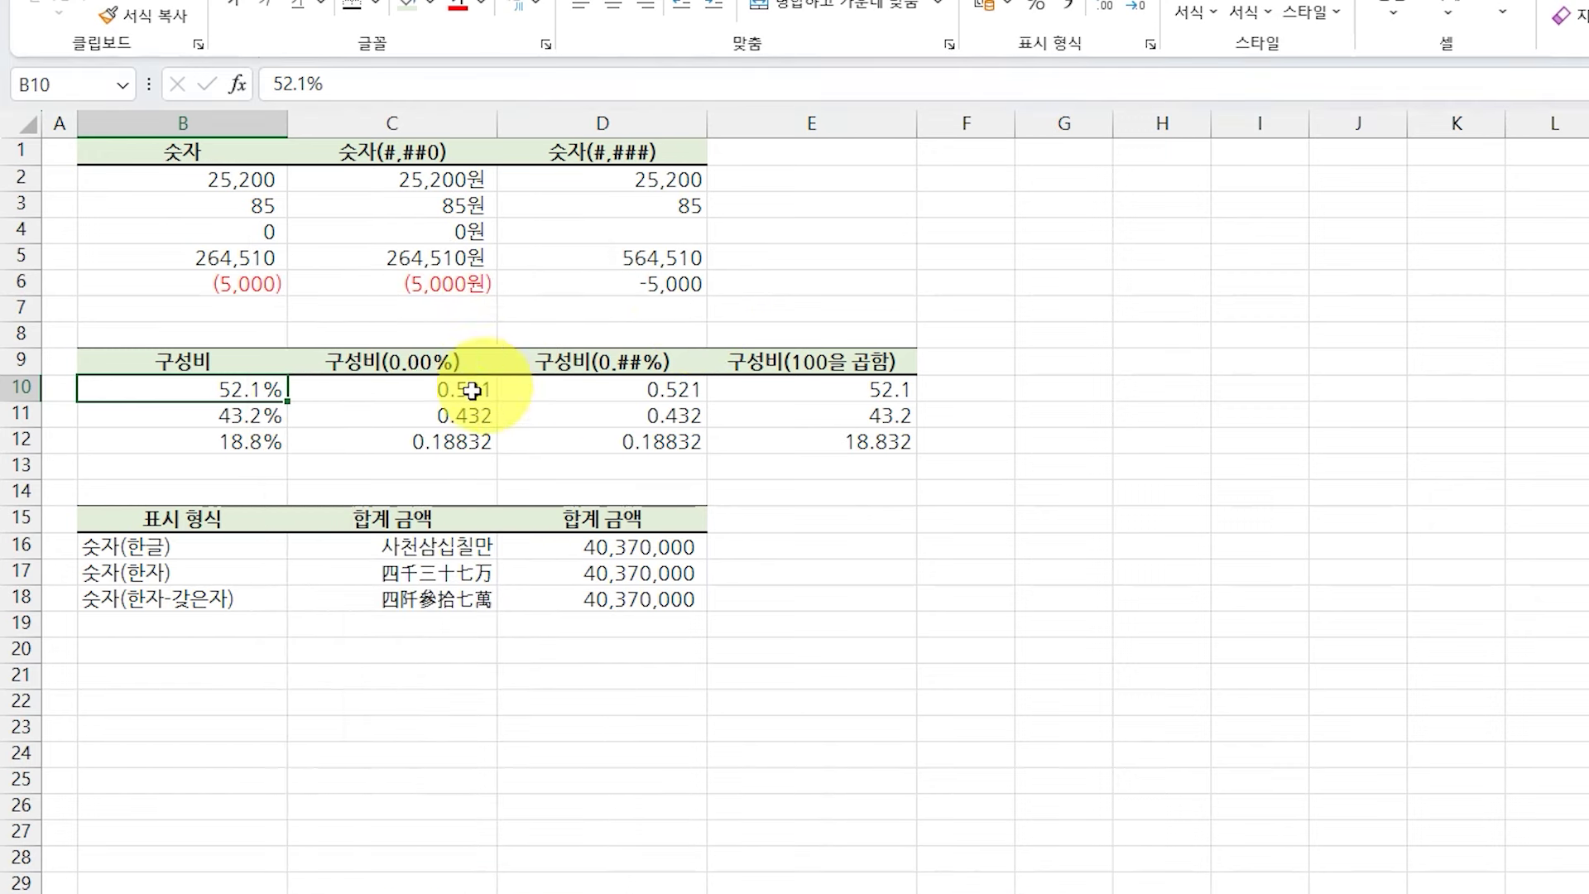
- Format C10:C12 as 백분율 (percentage) with 2 decimal places
{"action": "left_click_drag", "start_coordinate": [434, 392], "coordinate": [434, 437]}
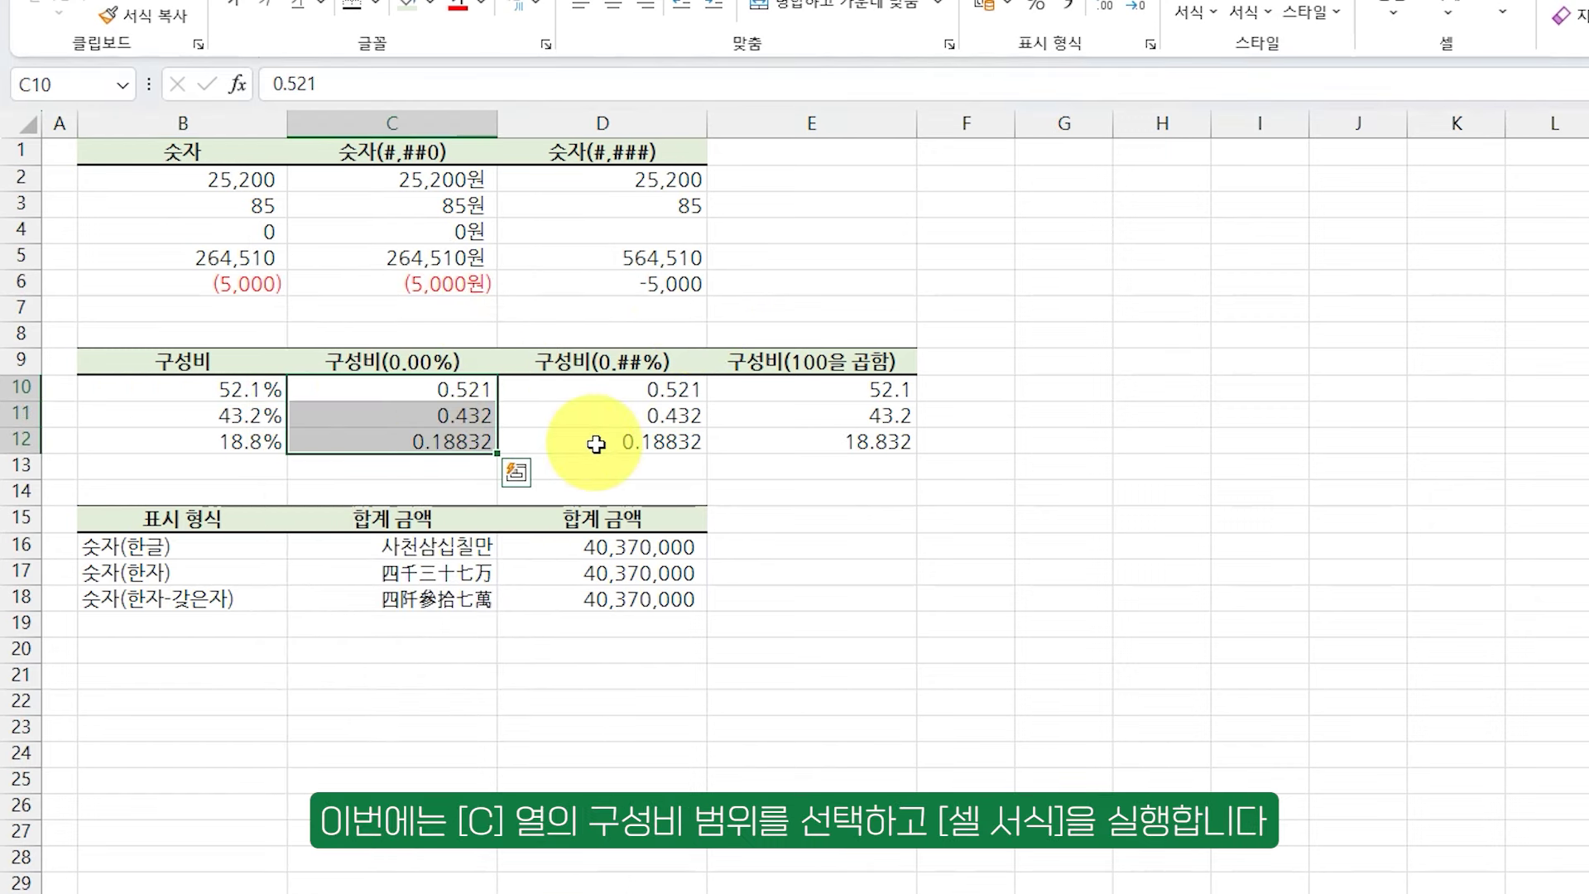
{"action": "key", "text": "ctrl+1"}
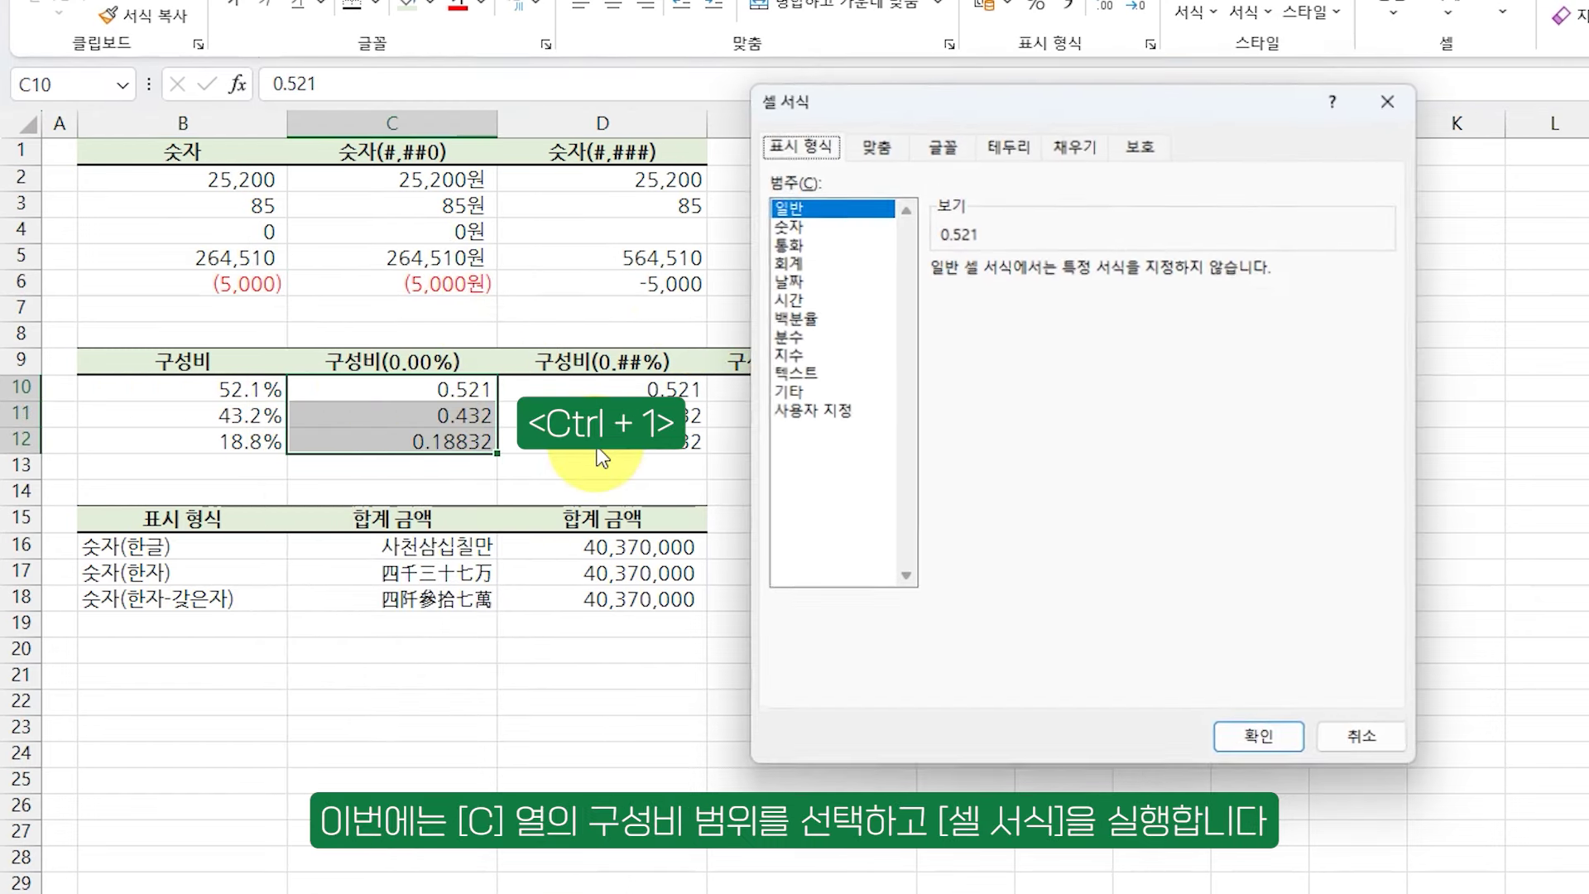
{"action": "left_click", "coordinate": [792, 318]}
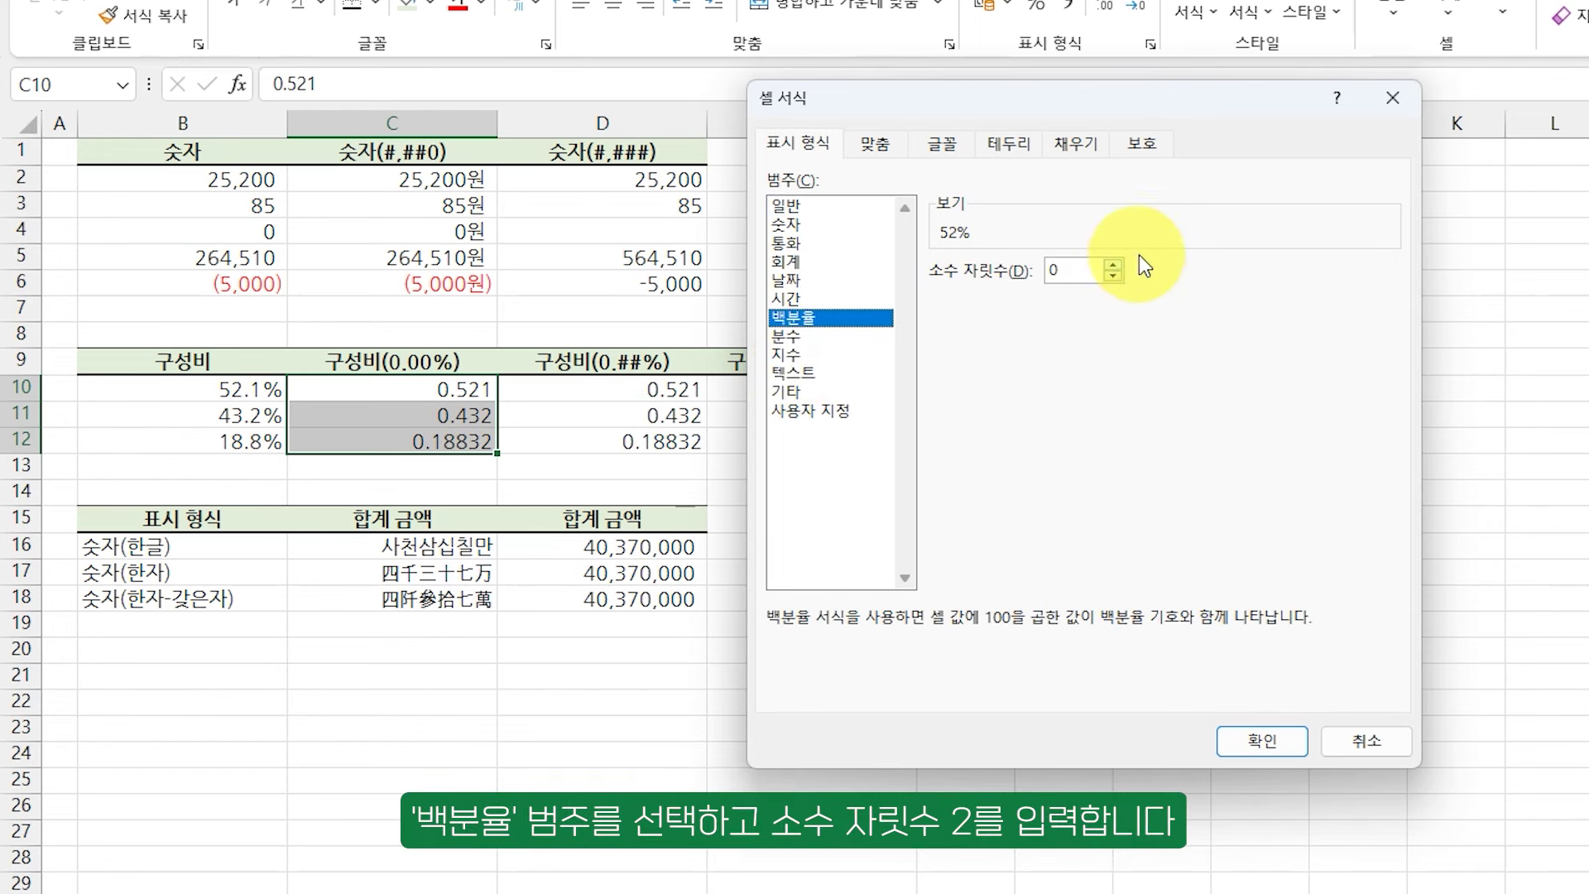
{"action": "left_click", "coordinate": [1114, 265]}
{"action": "left_click", "coordinate": [1114, 265]}
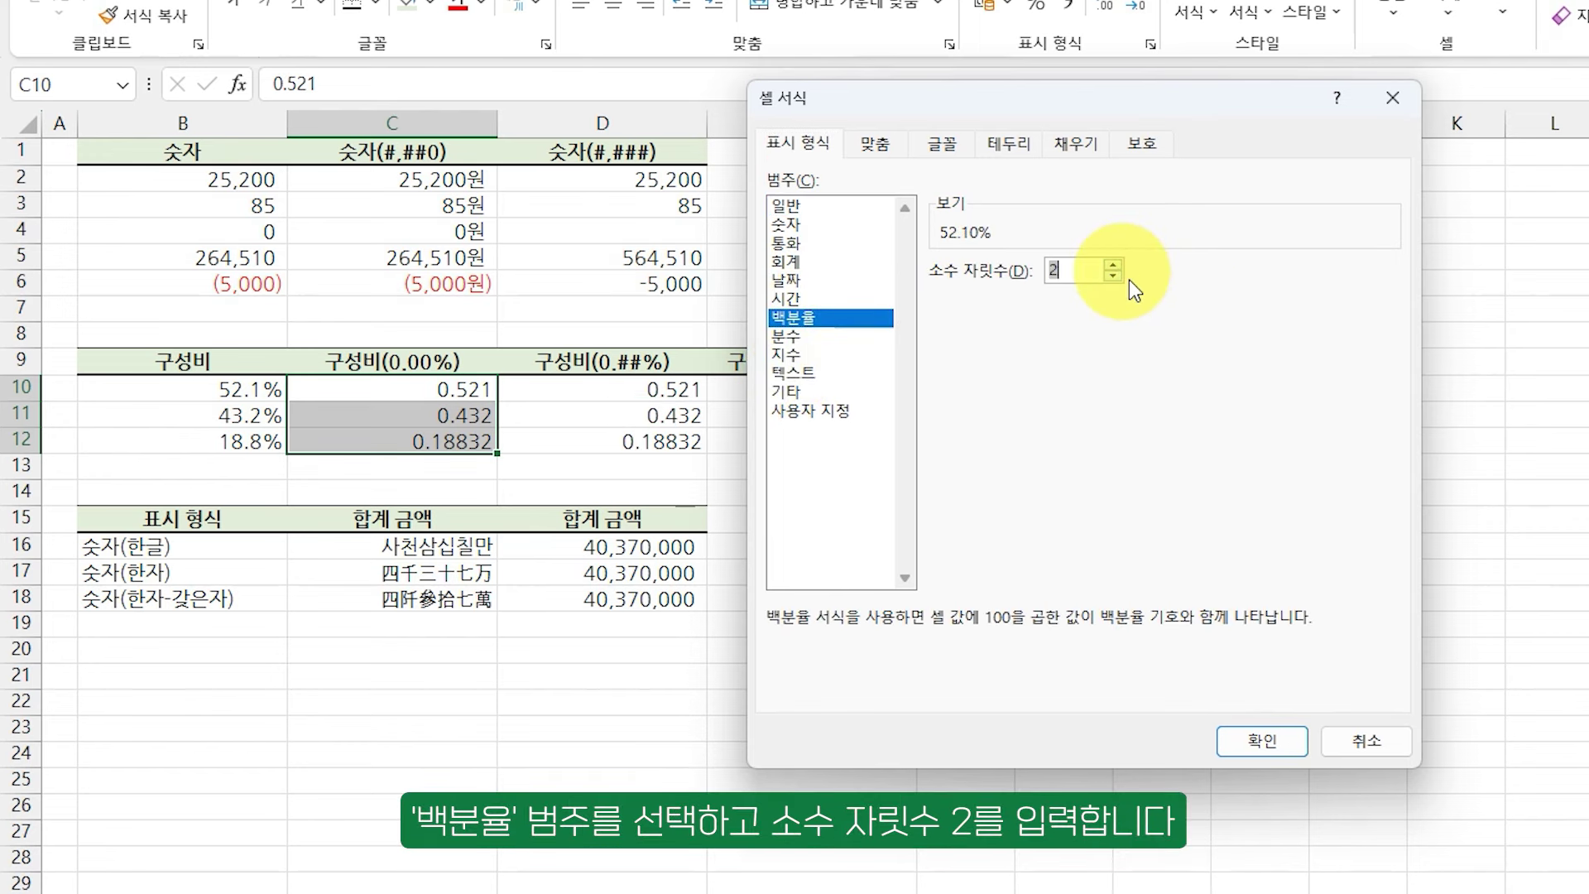
{"action": "left_click", "coordinate": [1288, 745]}
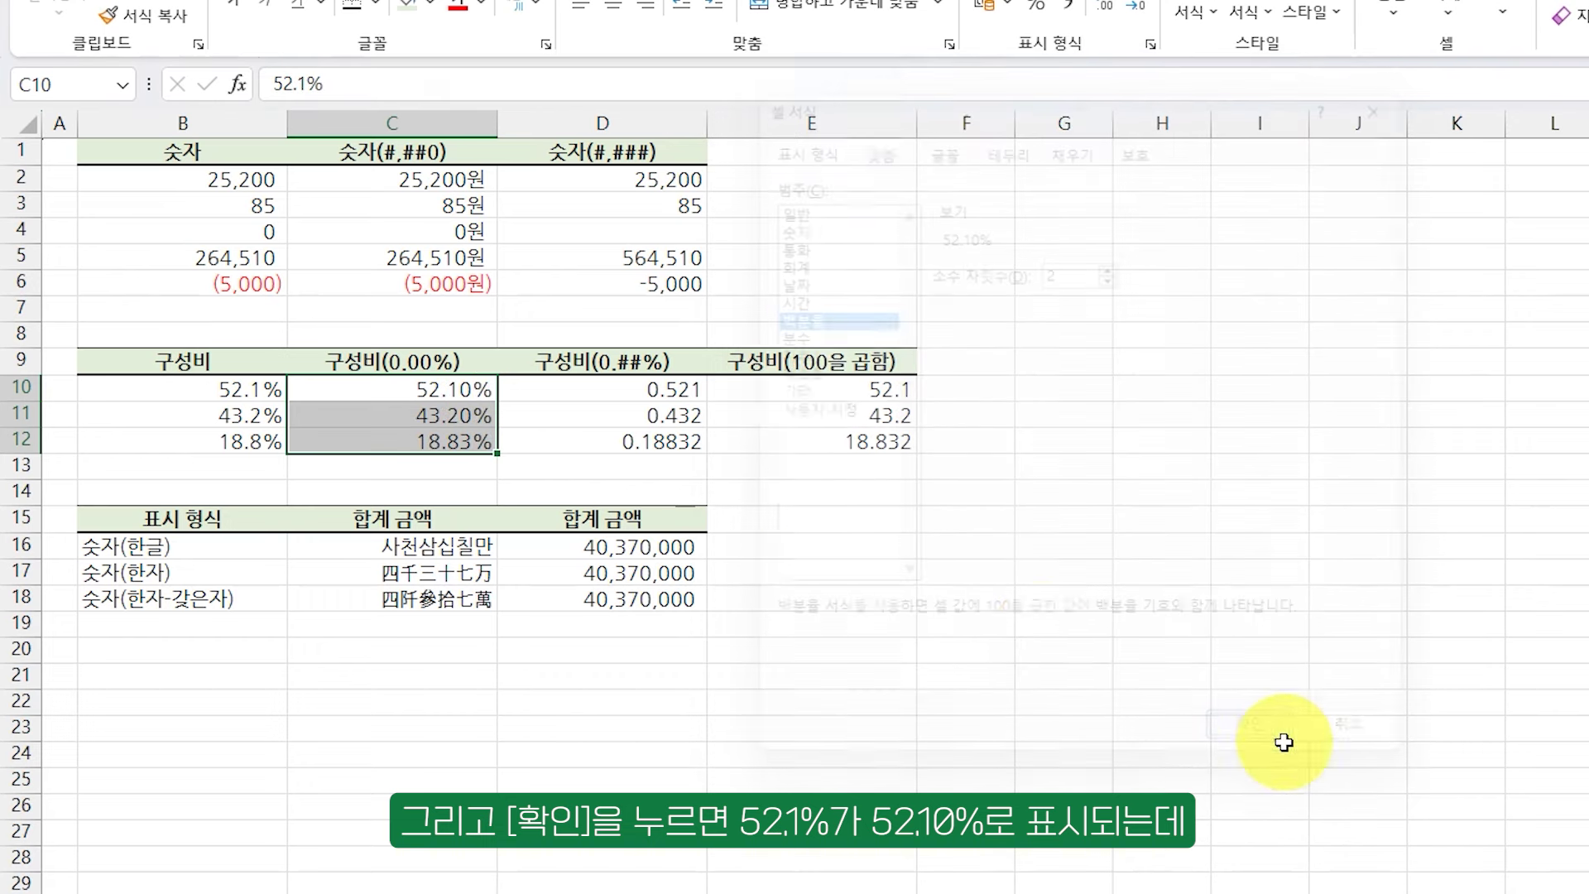
{"action": "left_click", "coordinate": [479, 391]}
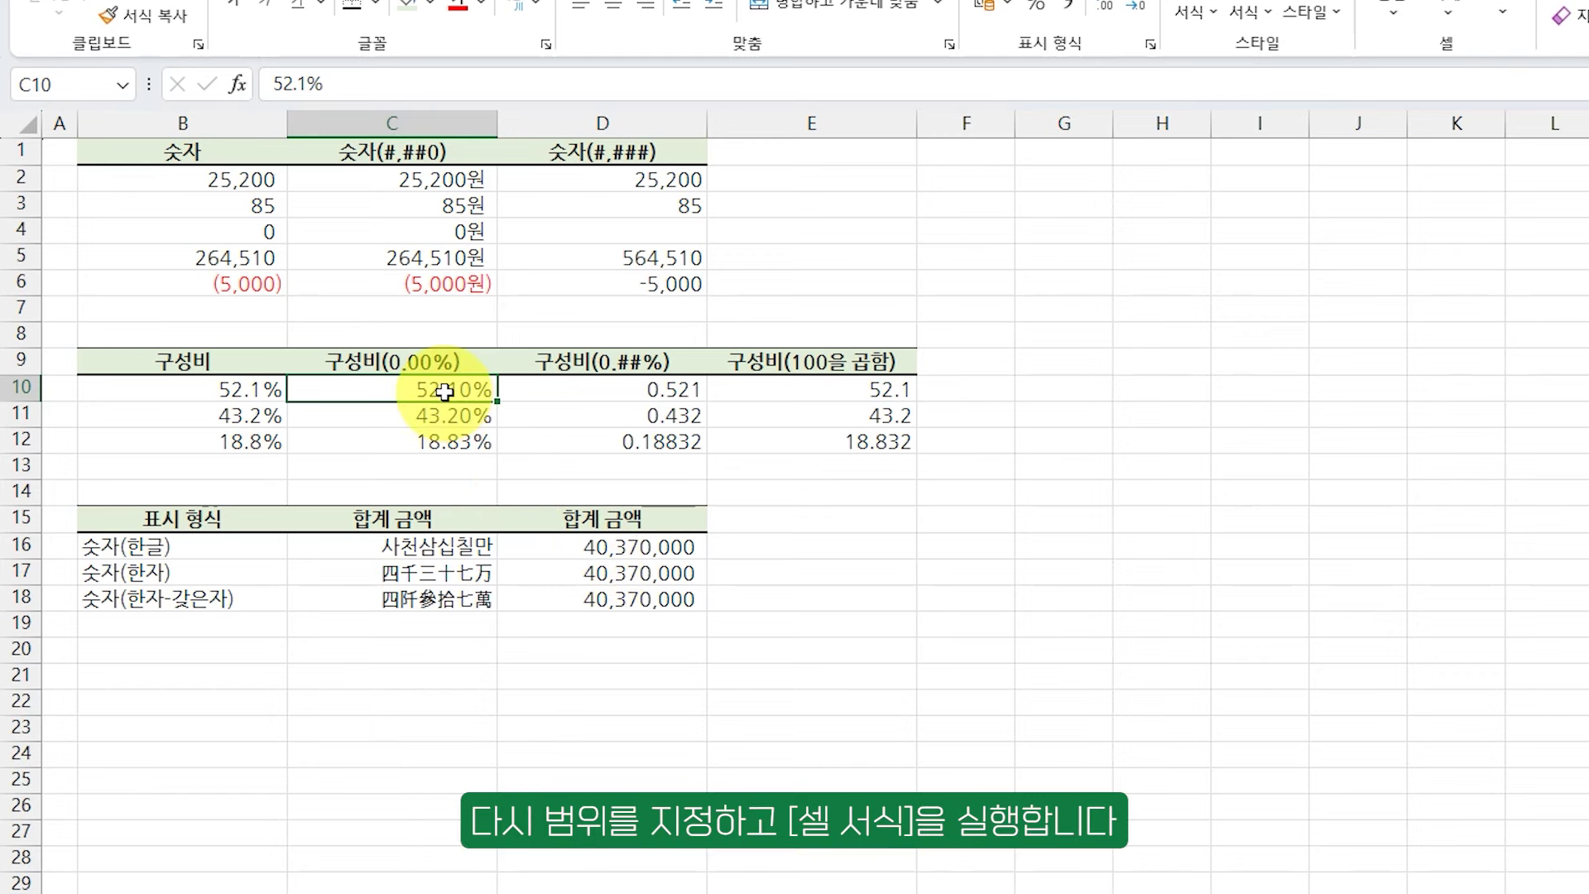
- Examine the 사용자 지정 (custom) format code behind the percentages in C10:C12
{"action": "left_click_drag", "start_coordinate": [476, 396], "coordinate": [478, 443]}
{"action": "key", "text": "ctrl+1"}
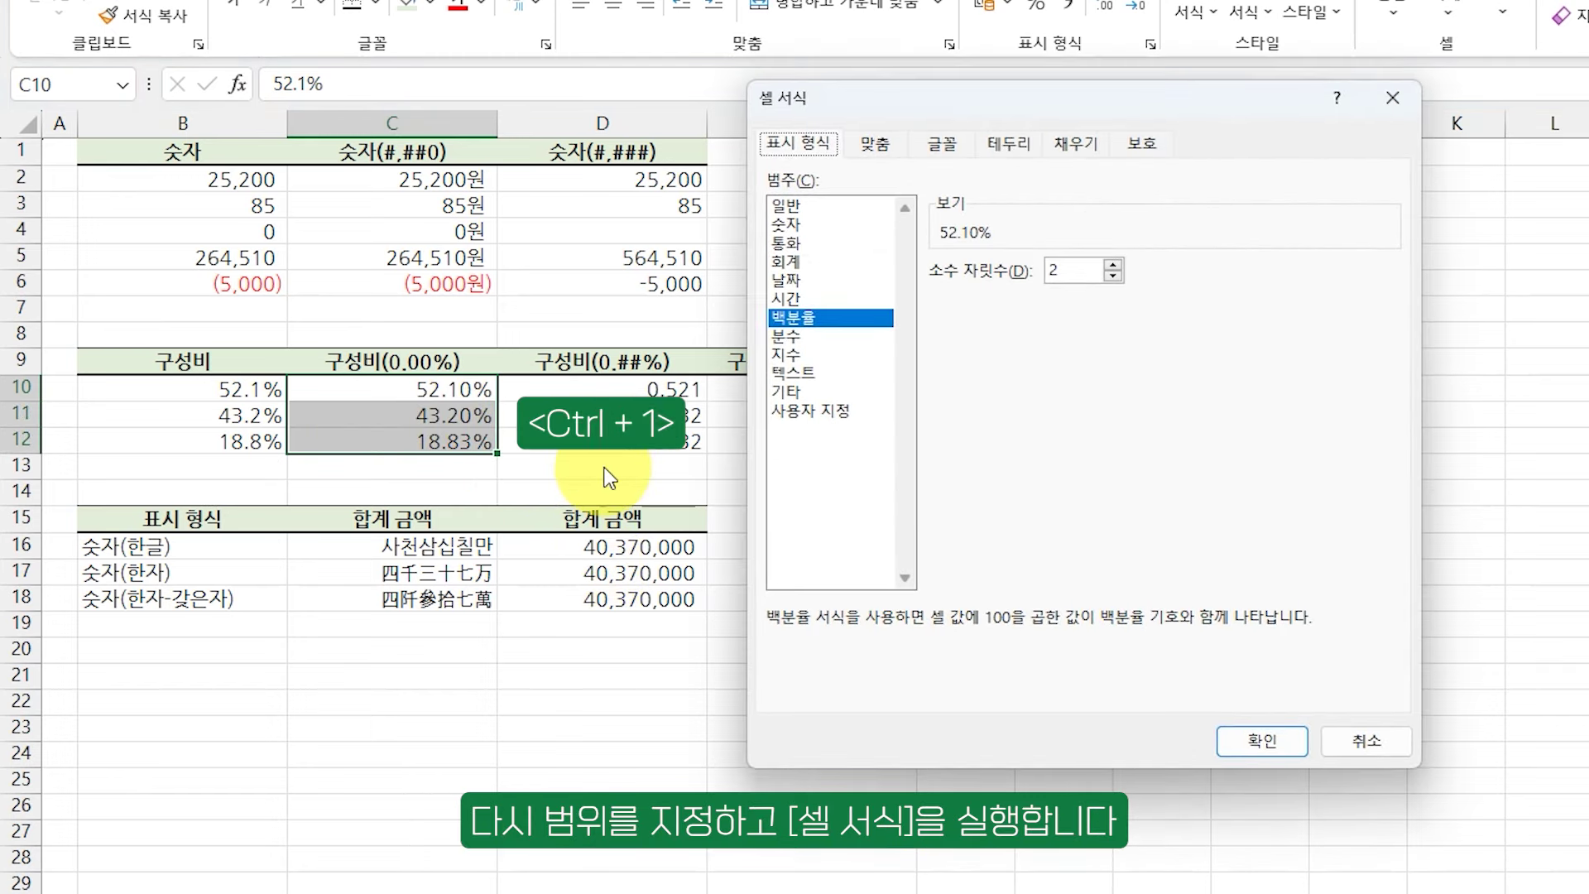
{"action": "left_click", "coordinate": [835, 410]}
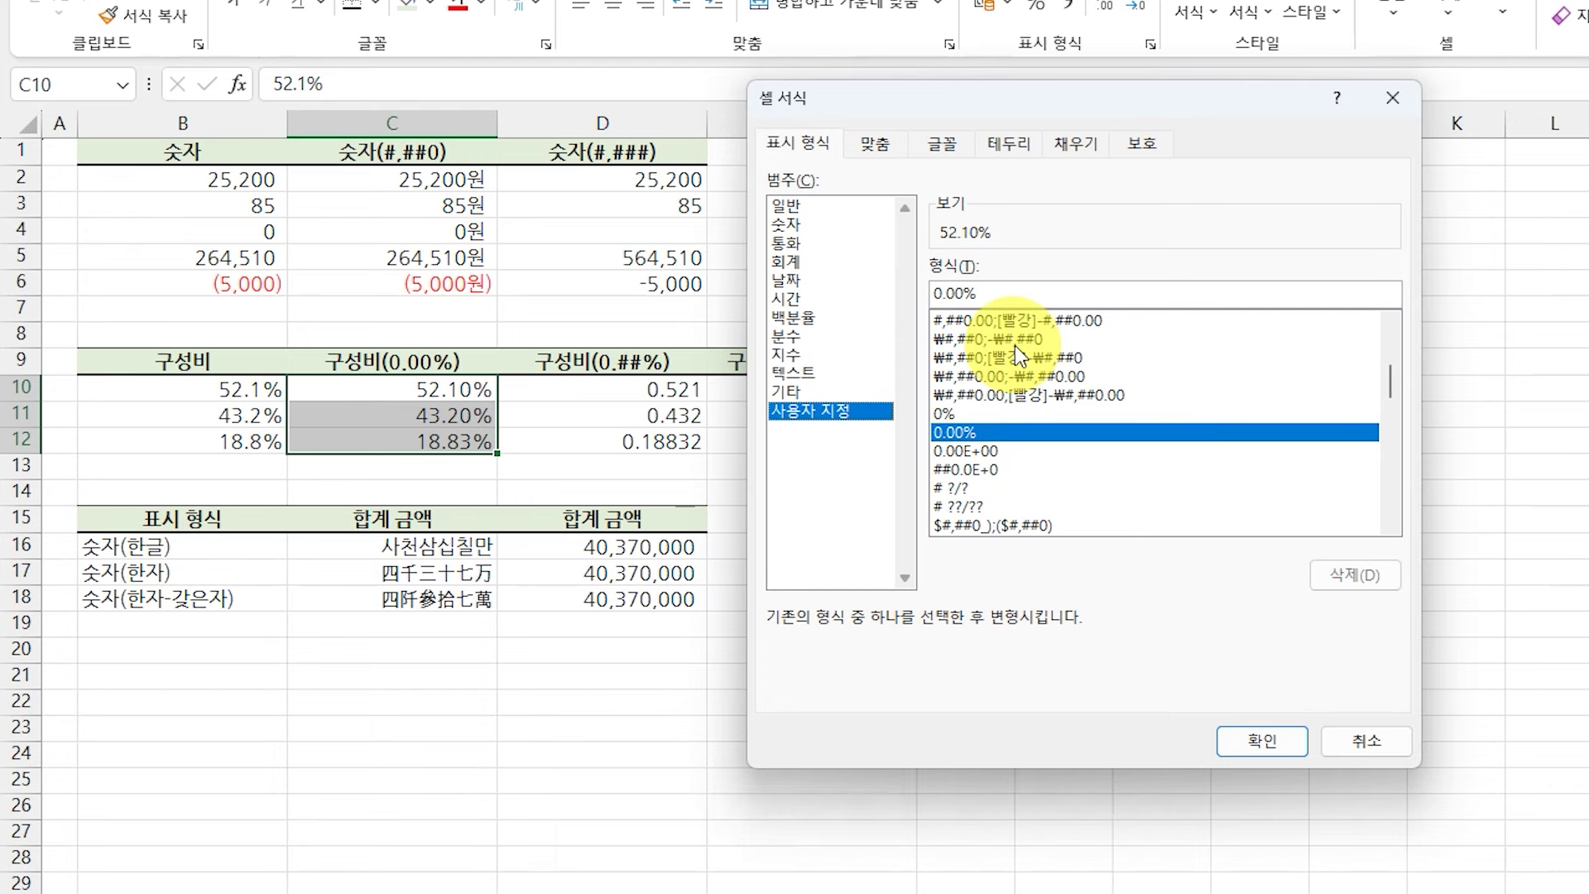
{"action": "left_click", "coordinate": [1268, 742]}
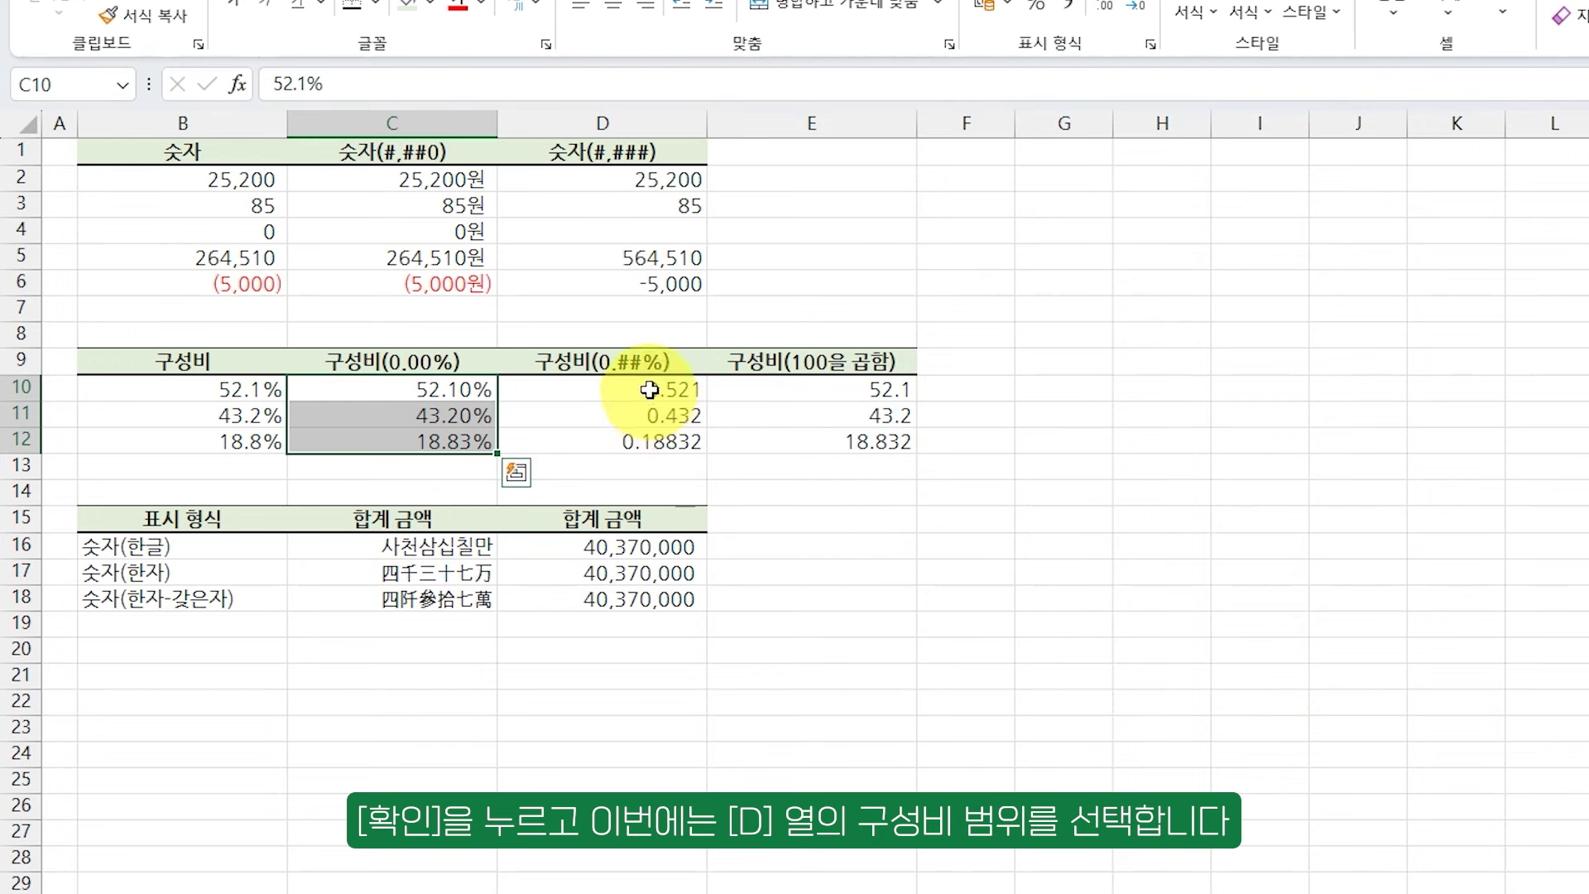
- Apply the custom number format 0.##% to the 구성비 values in D10:D12
{"action": "left_click_drag", "start_coordinate": [653, 389], "coordinate": [664, 442]}
{"action": "key", "text": "ctrl+1"}
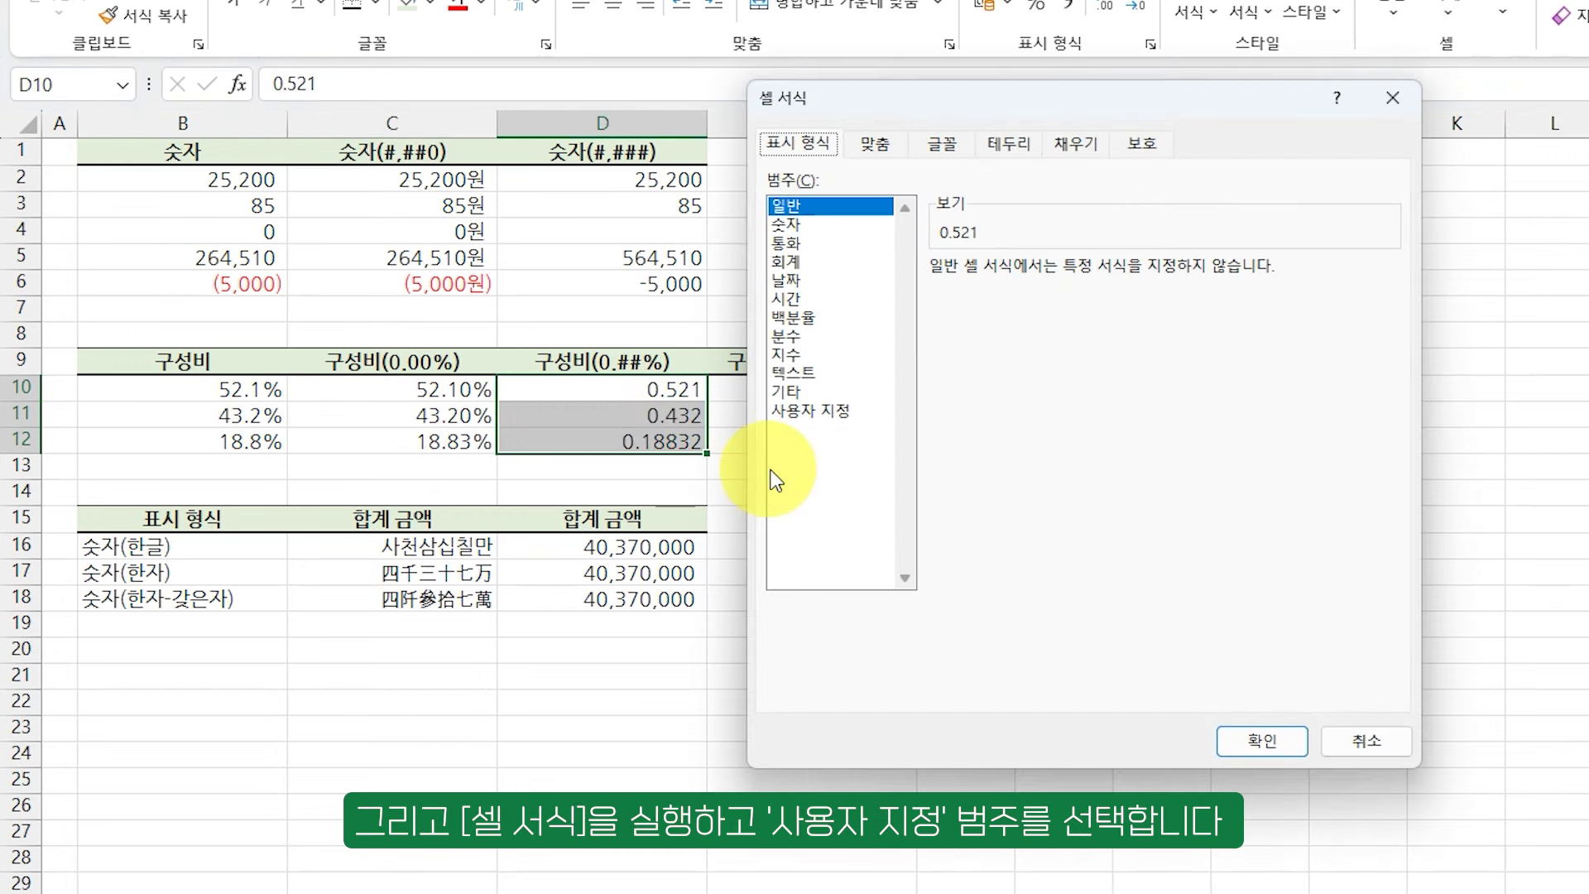
{"action": "left_click", "coordinate": [813, 412]}
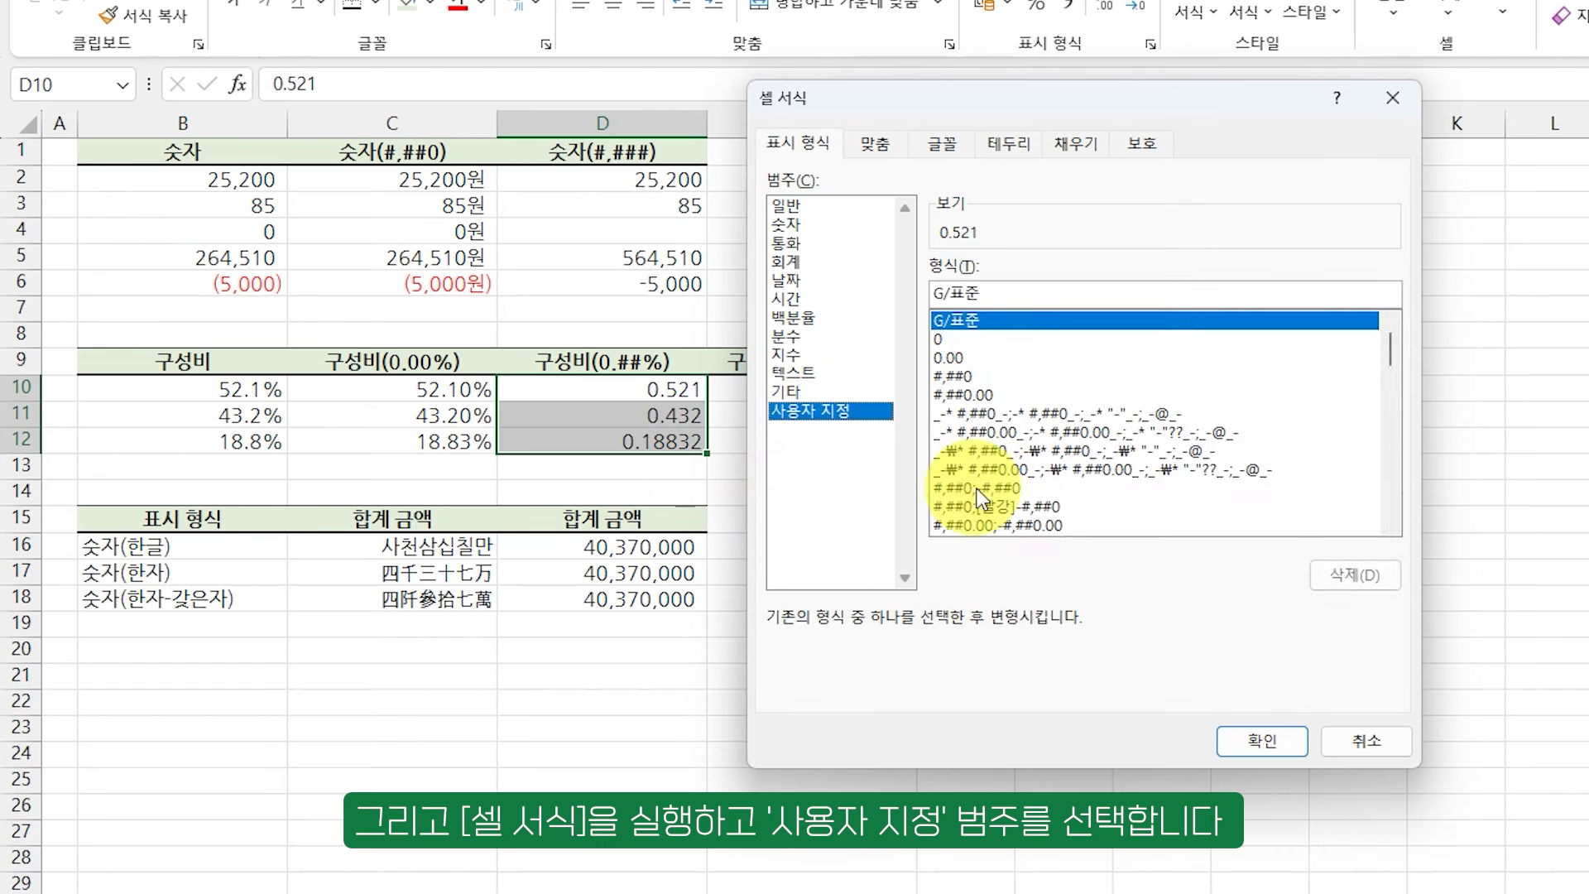
{"action": "left_click_drag", "start_coordinate": [990, 294], "coordinate": [821, 293]}
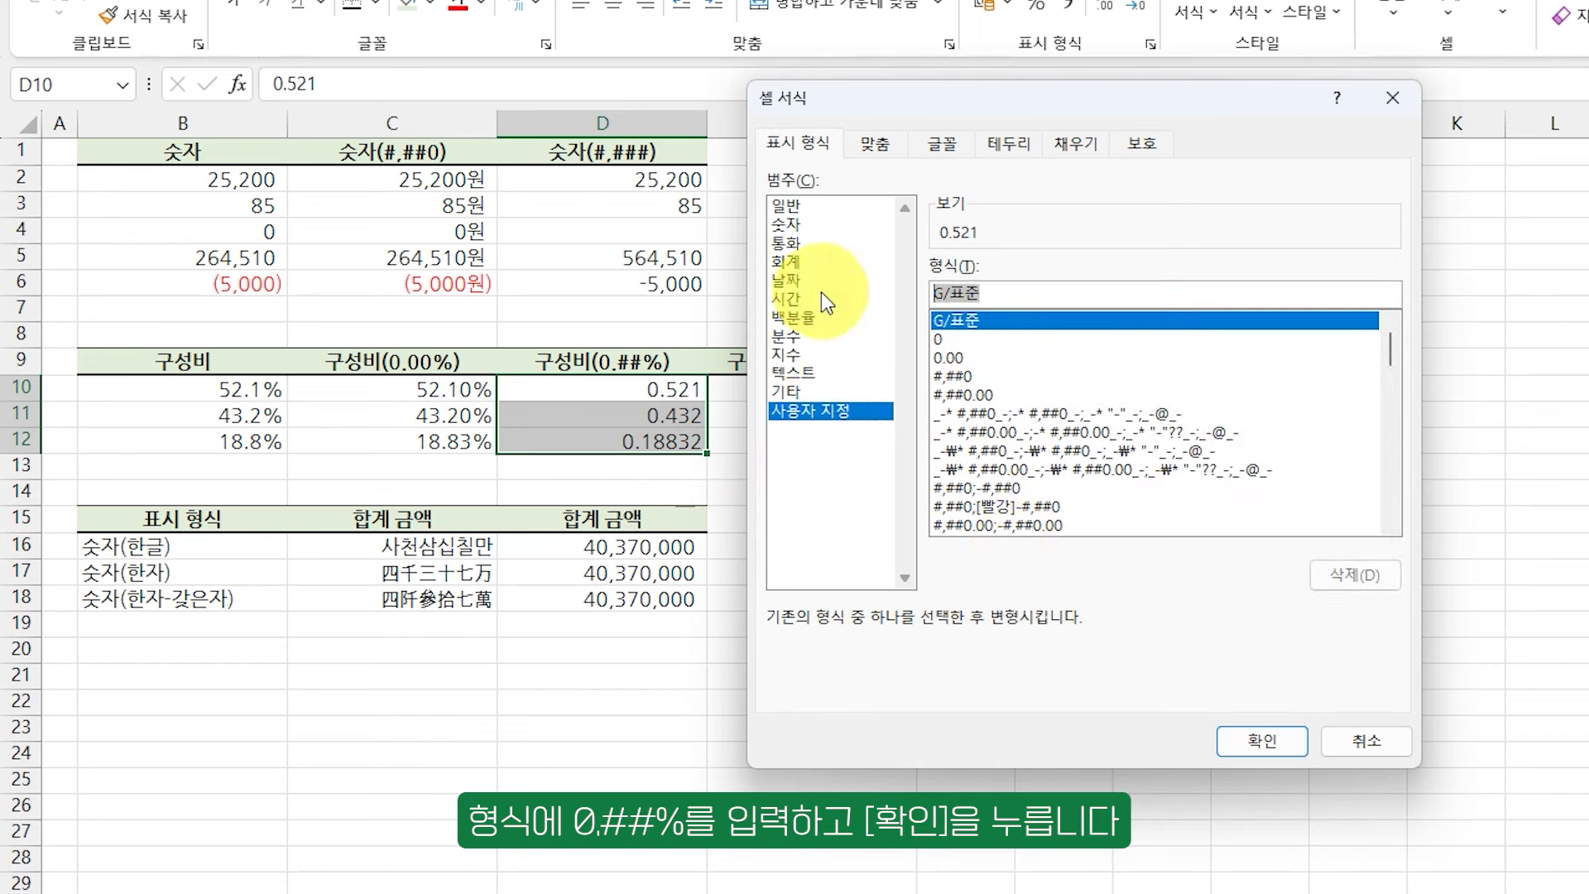
{"action": "type", "text": "0.#"}
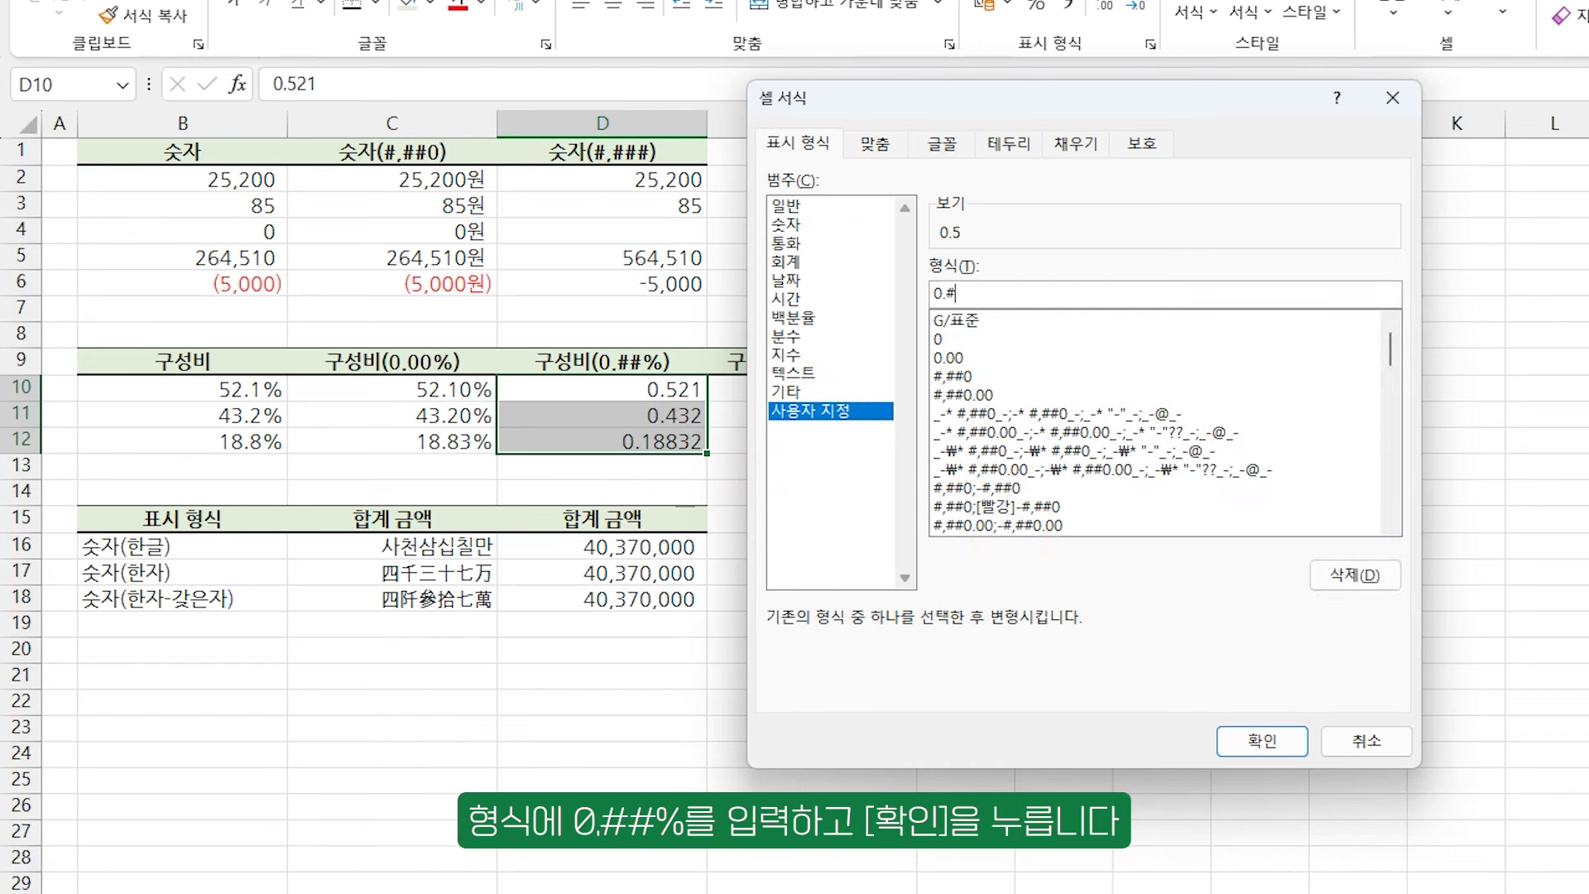
{"action": "type", "text": "#%"}
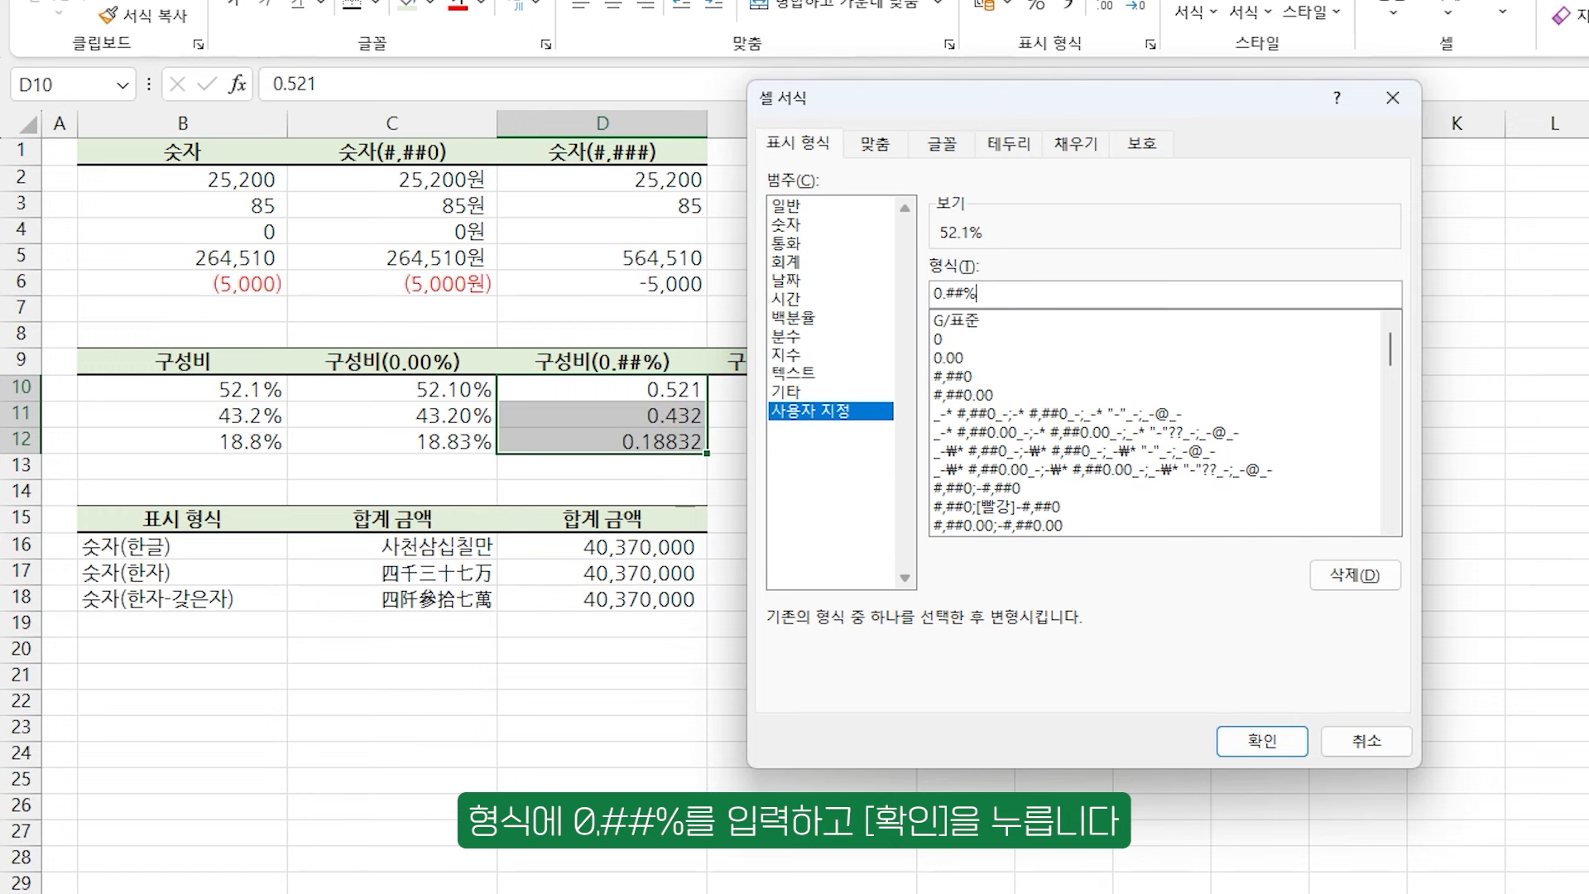
{"action": "left_click", "coordinate": [1251, 757]}
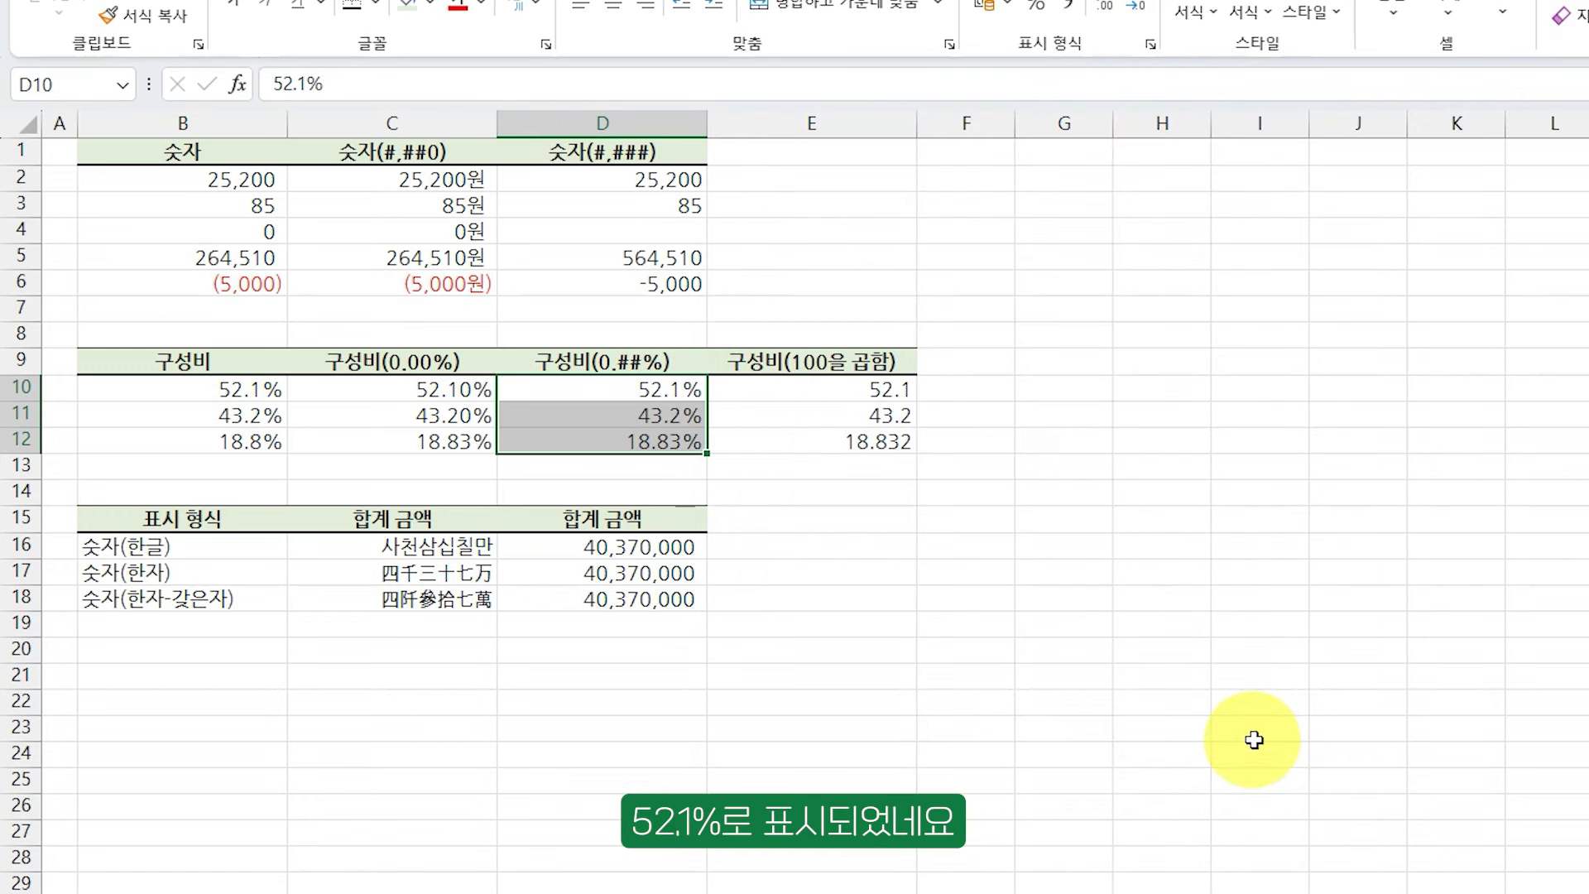
- Examine the formula behind the 구성비(100을 곱함) value in E10
{"action": "left_click", "coordinate": [864, 388]}
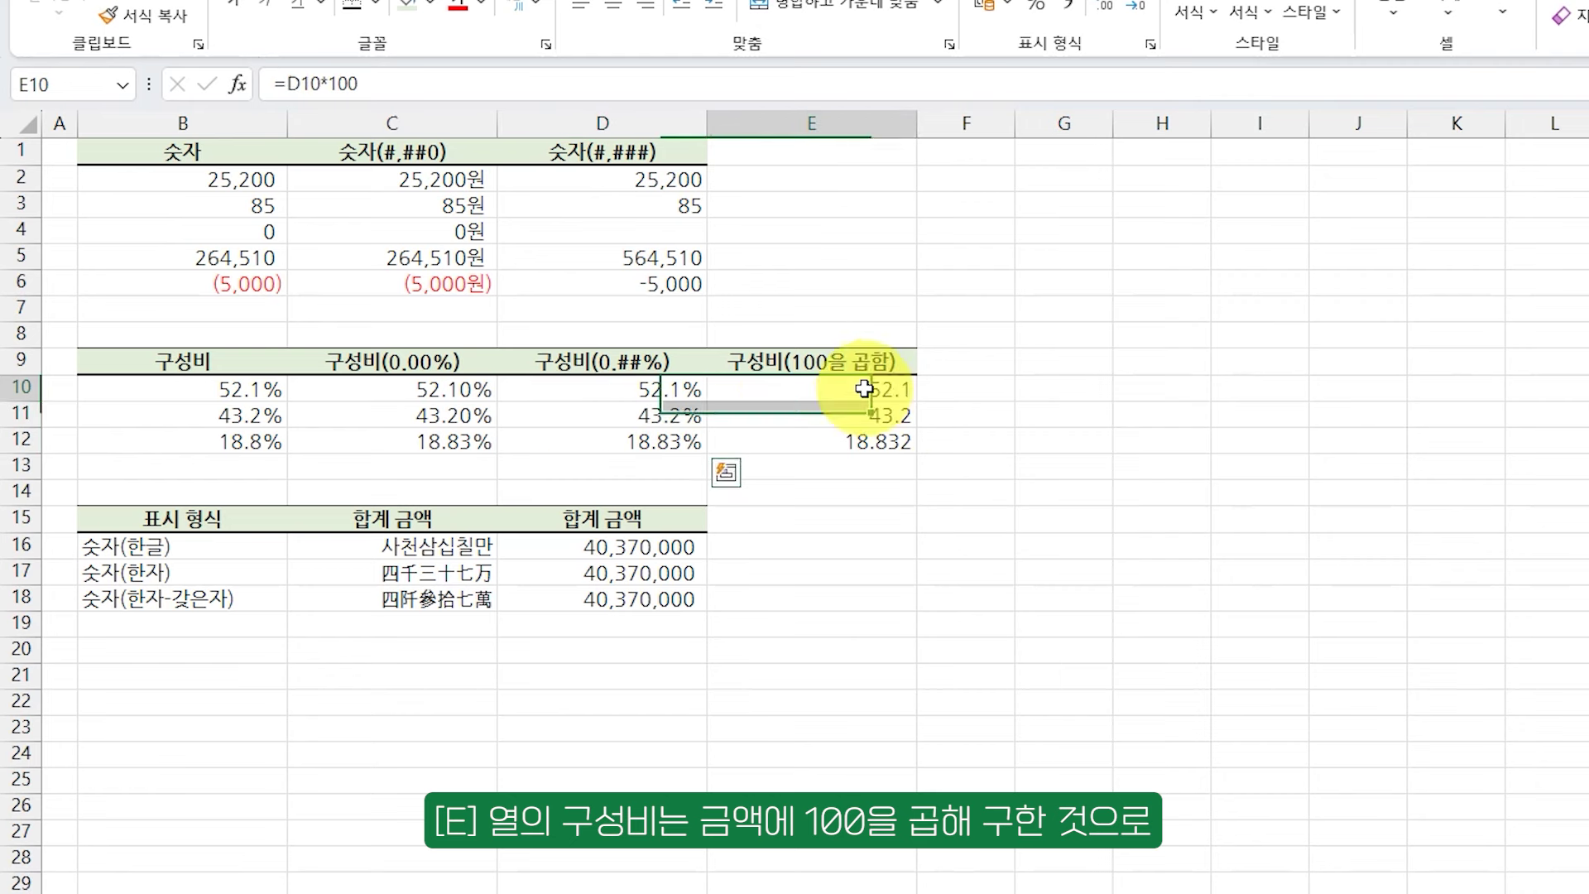
{"action": "double_click", "coordinate": [864, 388]}
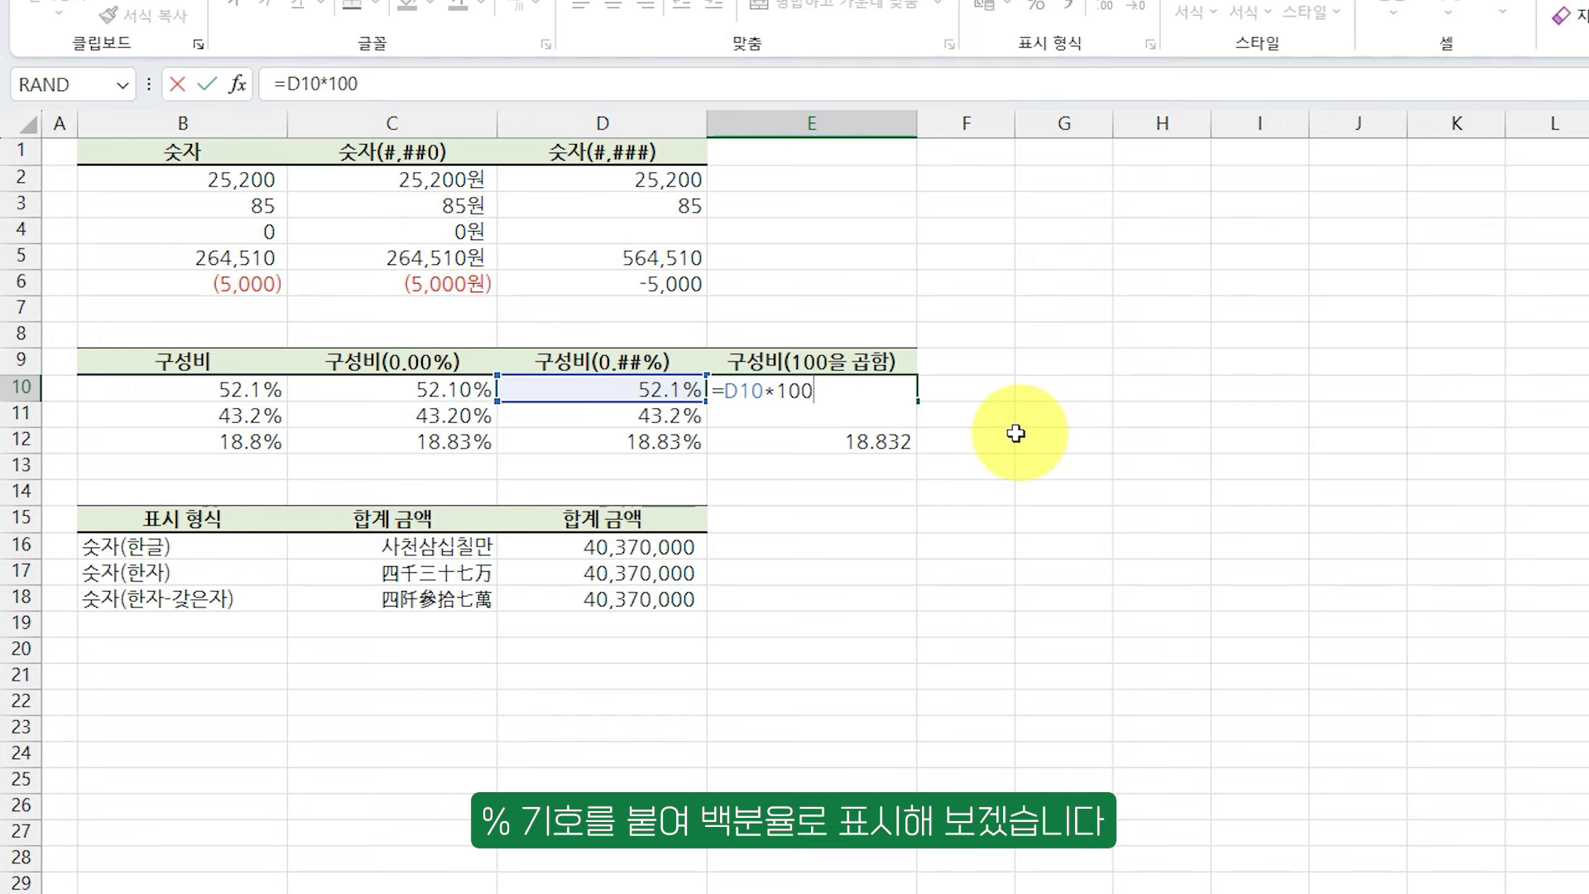
{"action": "key", "text": "Escape"}
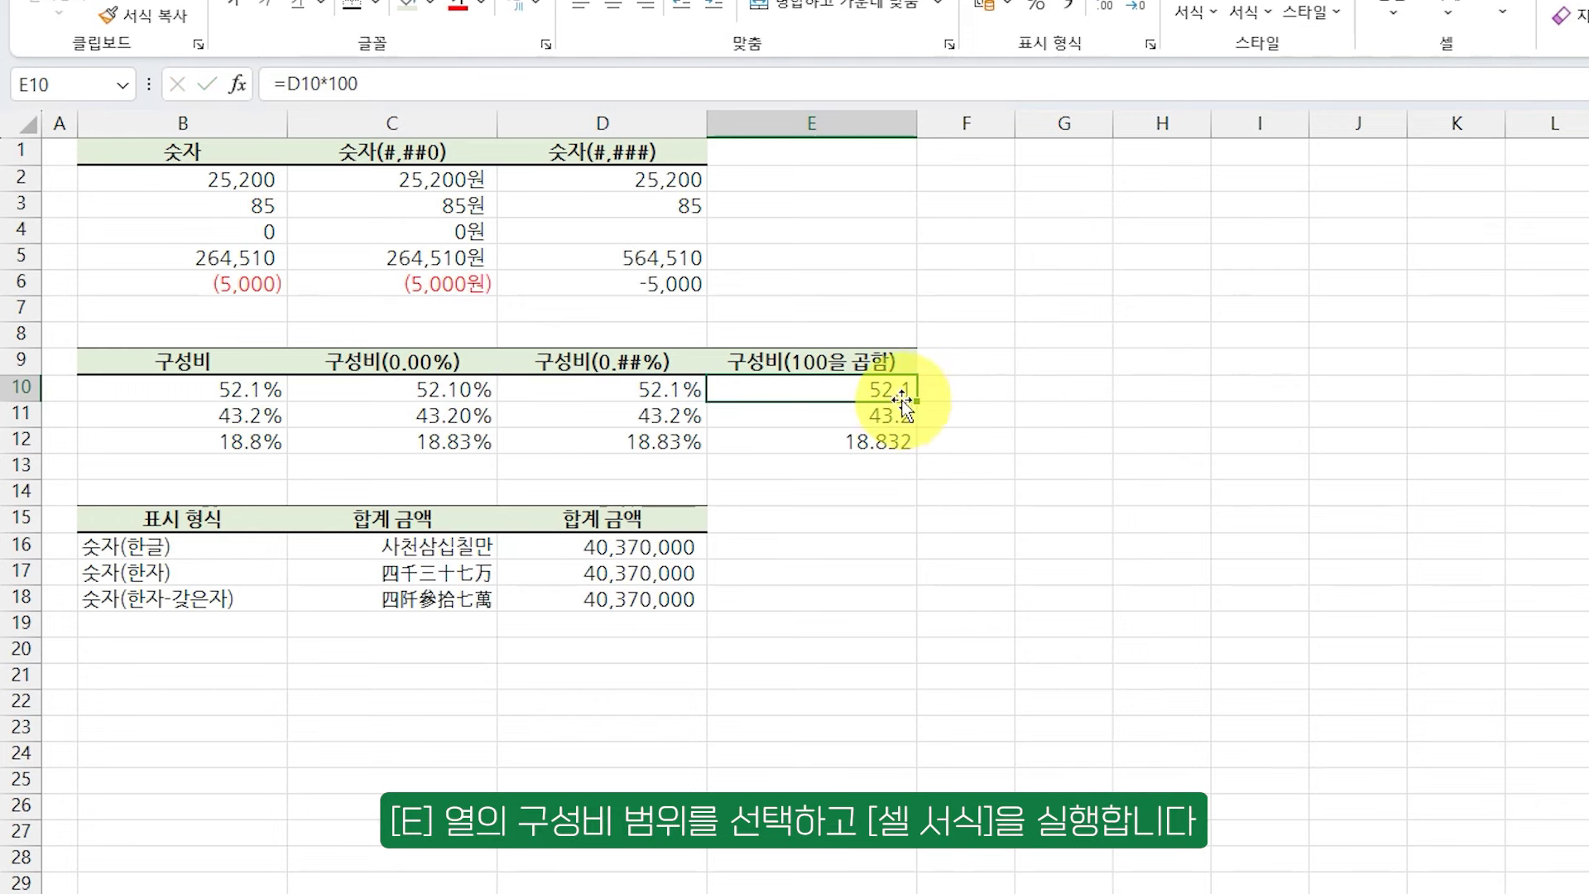
- Apply the custom number format 0.00% to the 구성비(100을 곱함) values in E10:E12
{"action": "left_click_drag", "start_coordinate": [897, 399], "coordinate": [898, 441]}
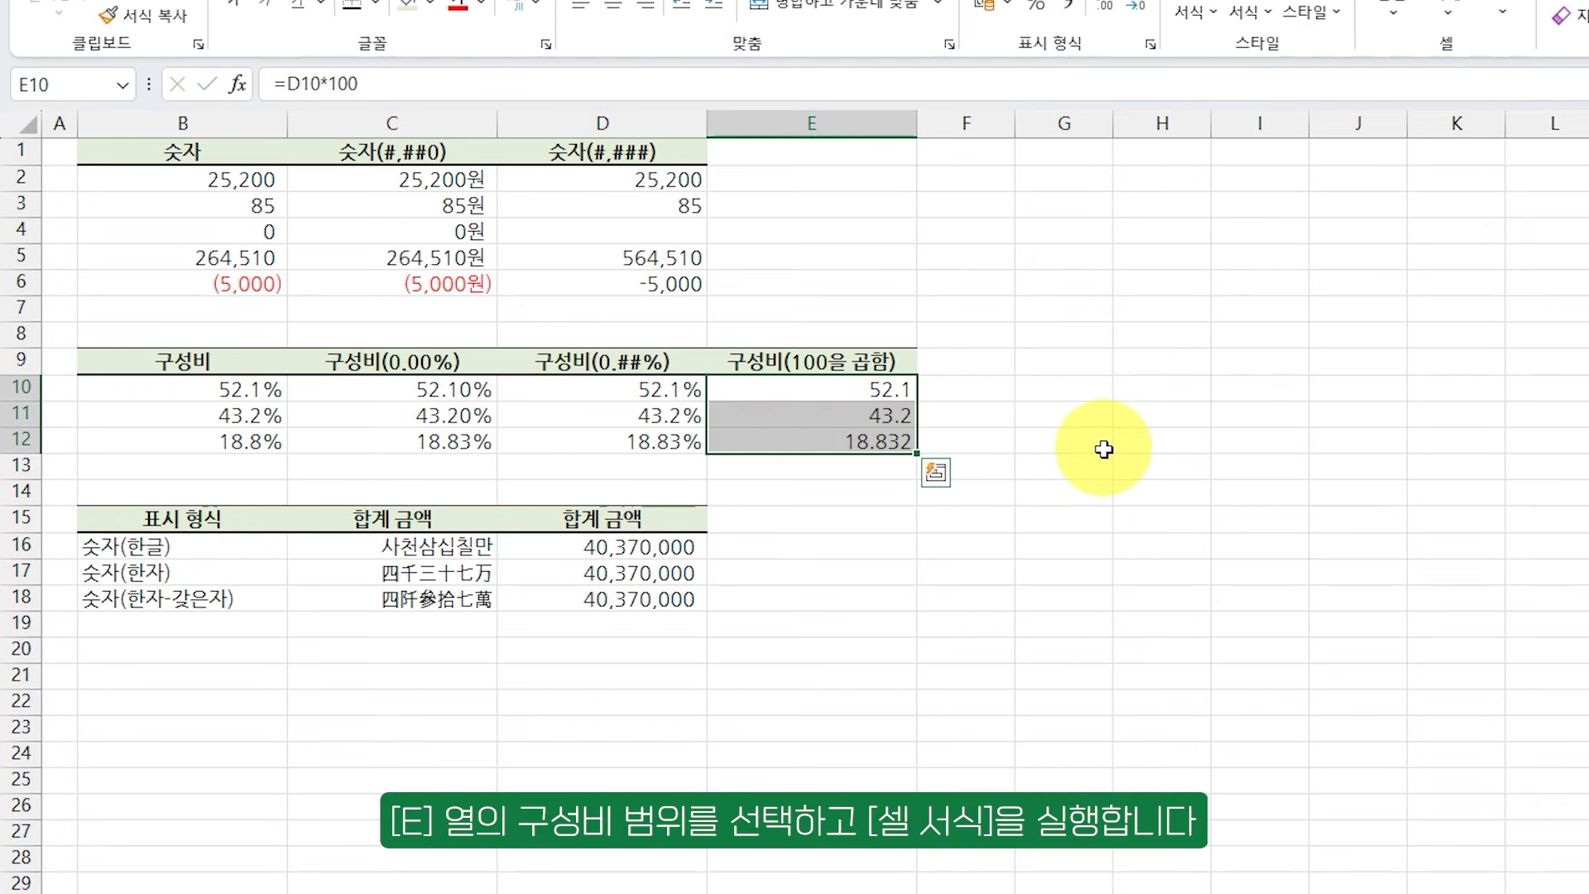
{"action": "key", "text": "ctrl+1"}
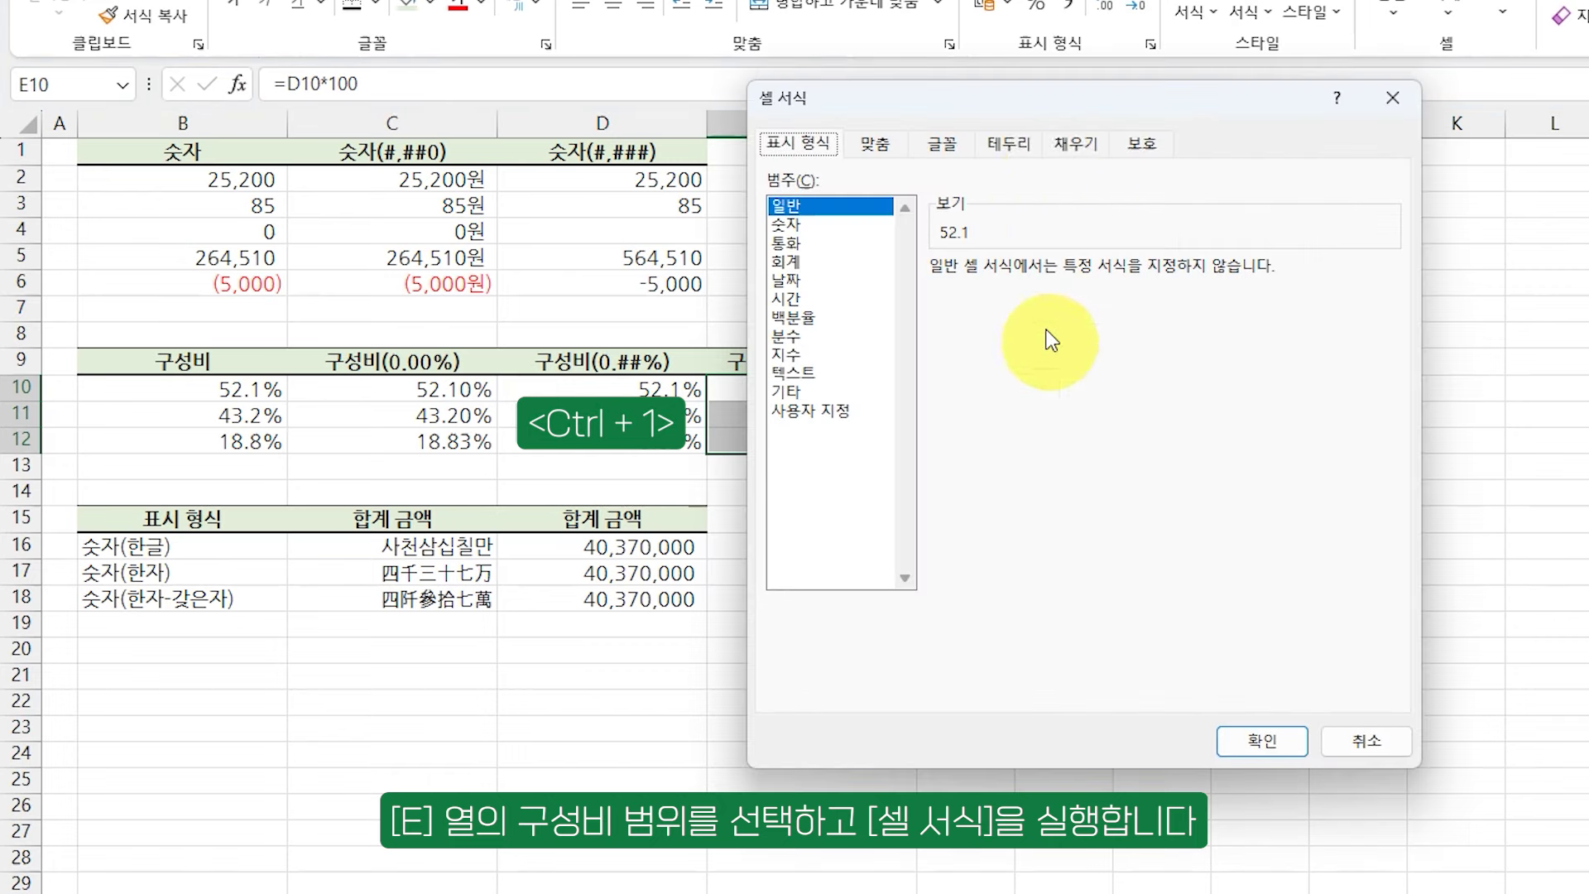
{"action": "left_click_drag", "start_coordinate": [1052, 97], "coordinate": [1242, 109]}
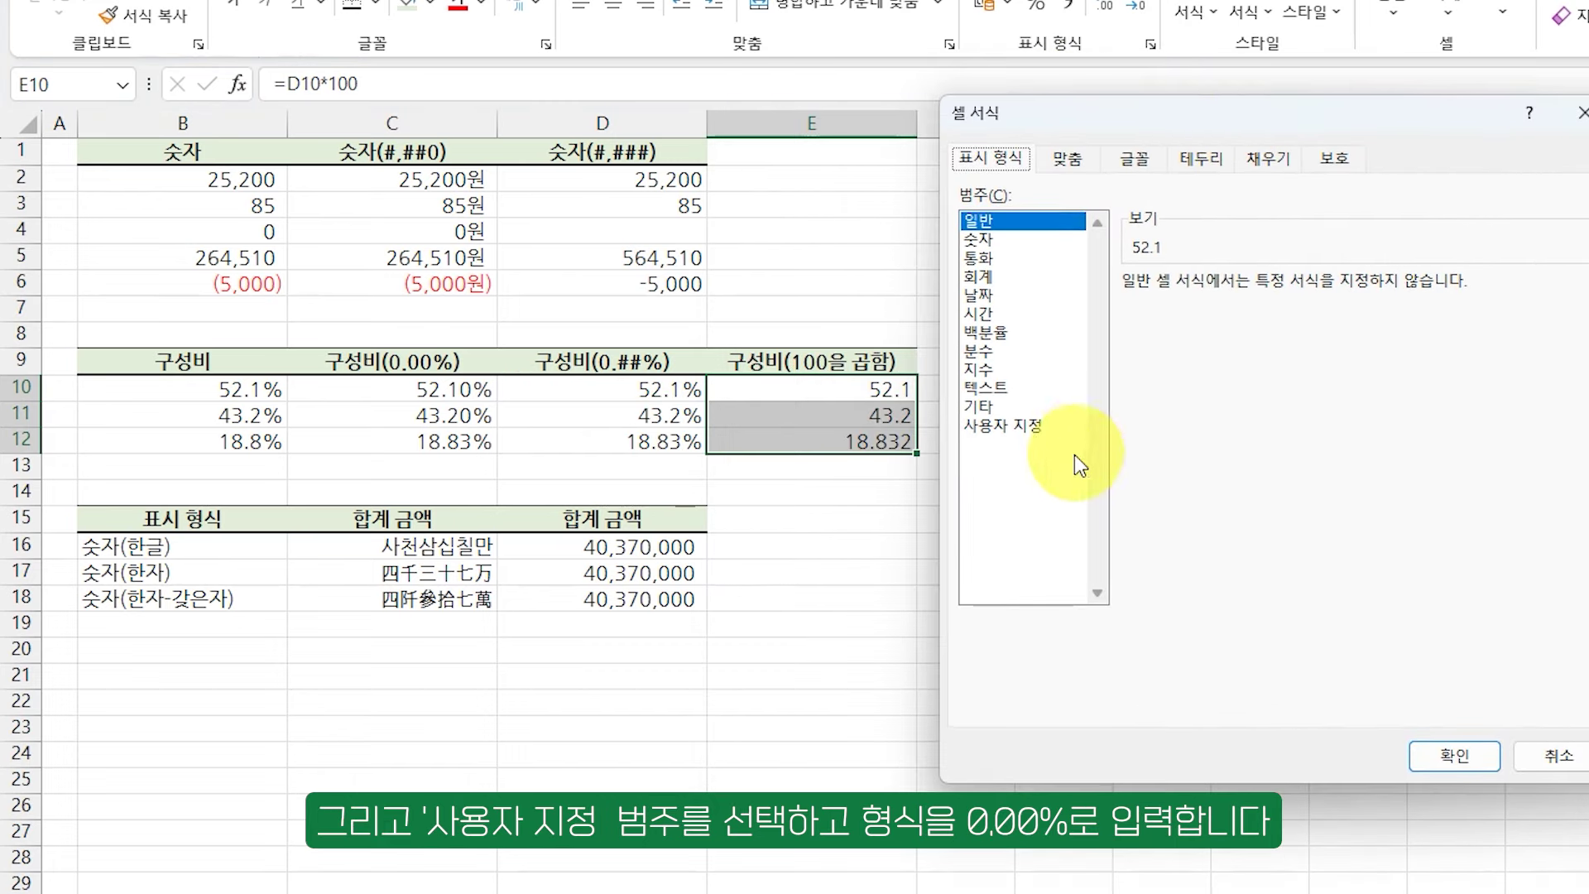
{"action": "left_click", "coordinate": [1021, 422]}
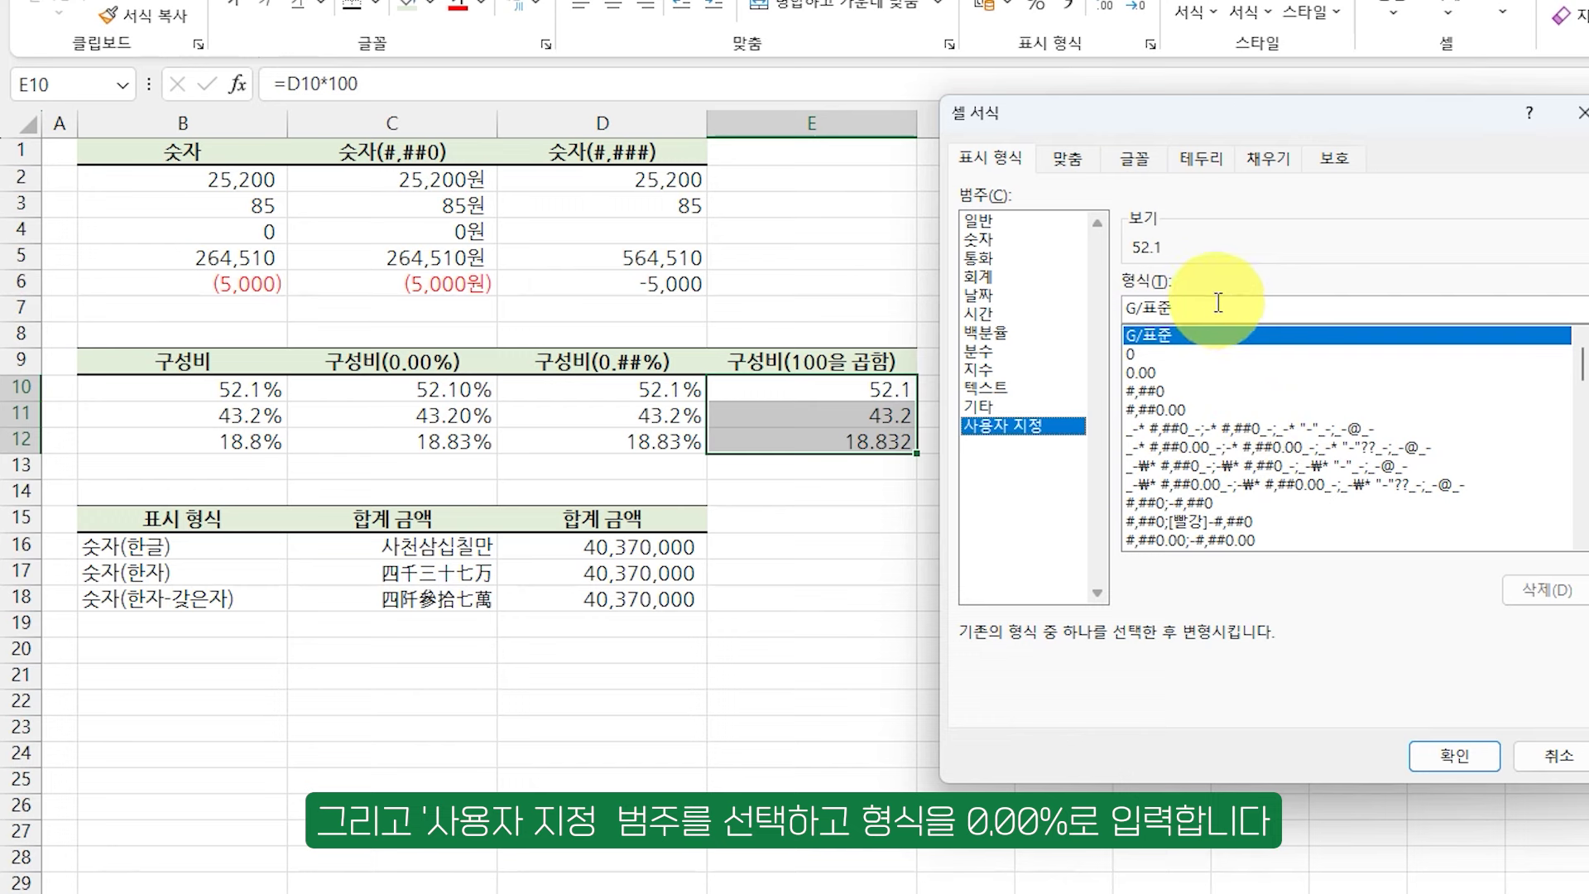
{"action": "left_click_drag", "start_coordinate": [1218, 302], "coordinate": [1119, 305]}
{"action": "type", "text": "0.0"}
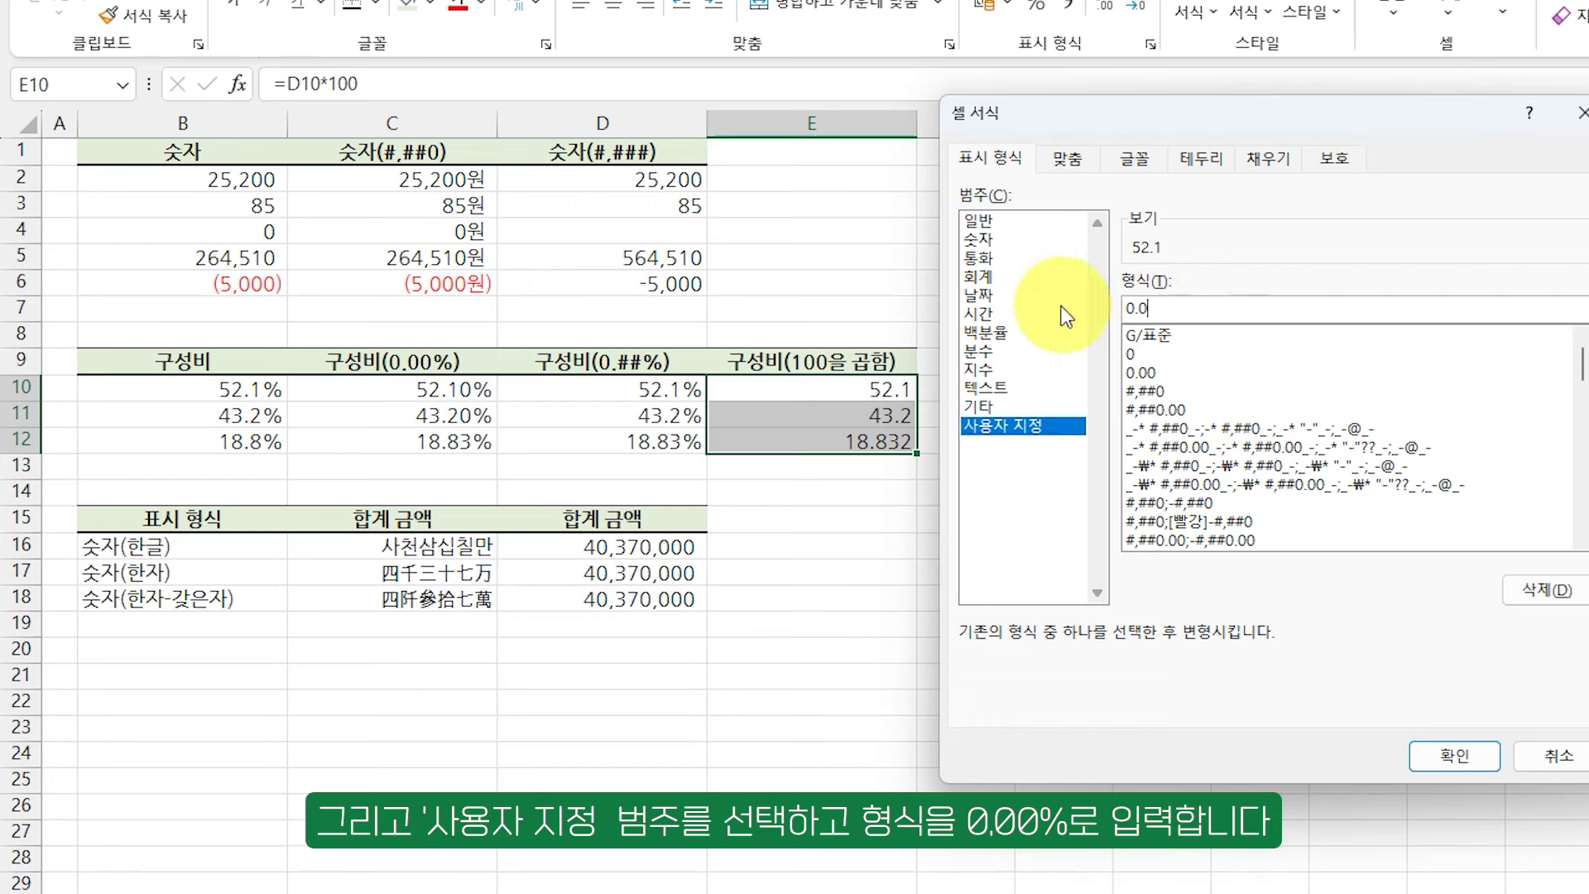
{"action": "type", "text": "0%"}
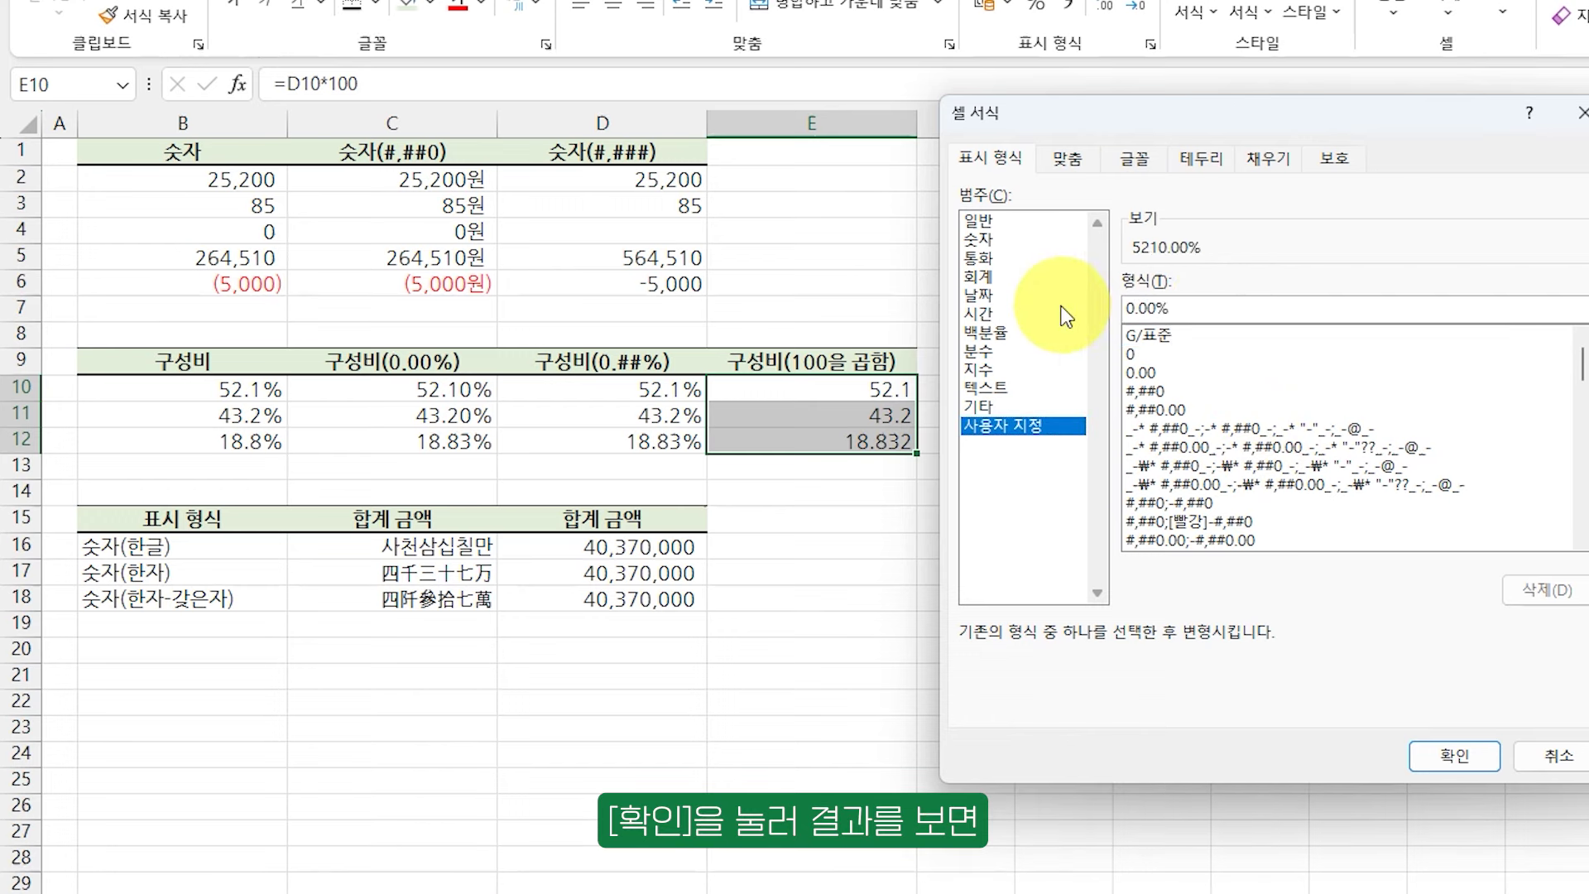
{"action": "left_click", "coordinate": [1465, 751]}
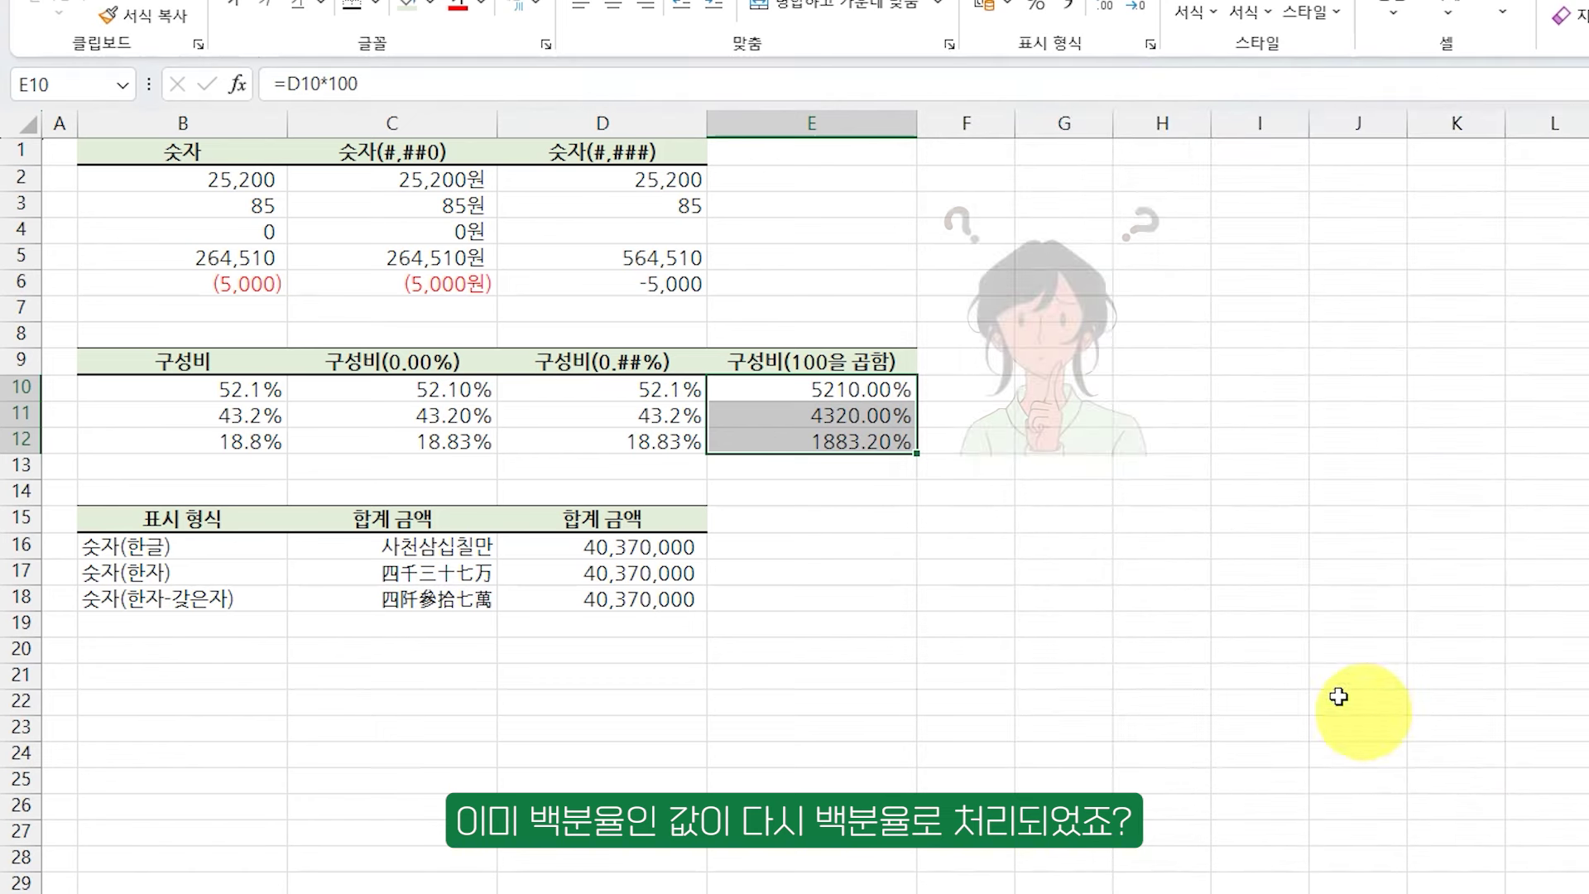
- Enclose the percent sign in double quotes in the custom format of E10:E12, making the code 0.00"%"
{"action": "left_click", "coordinate": [860, 387]}
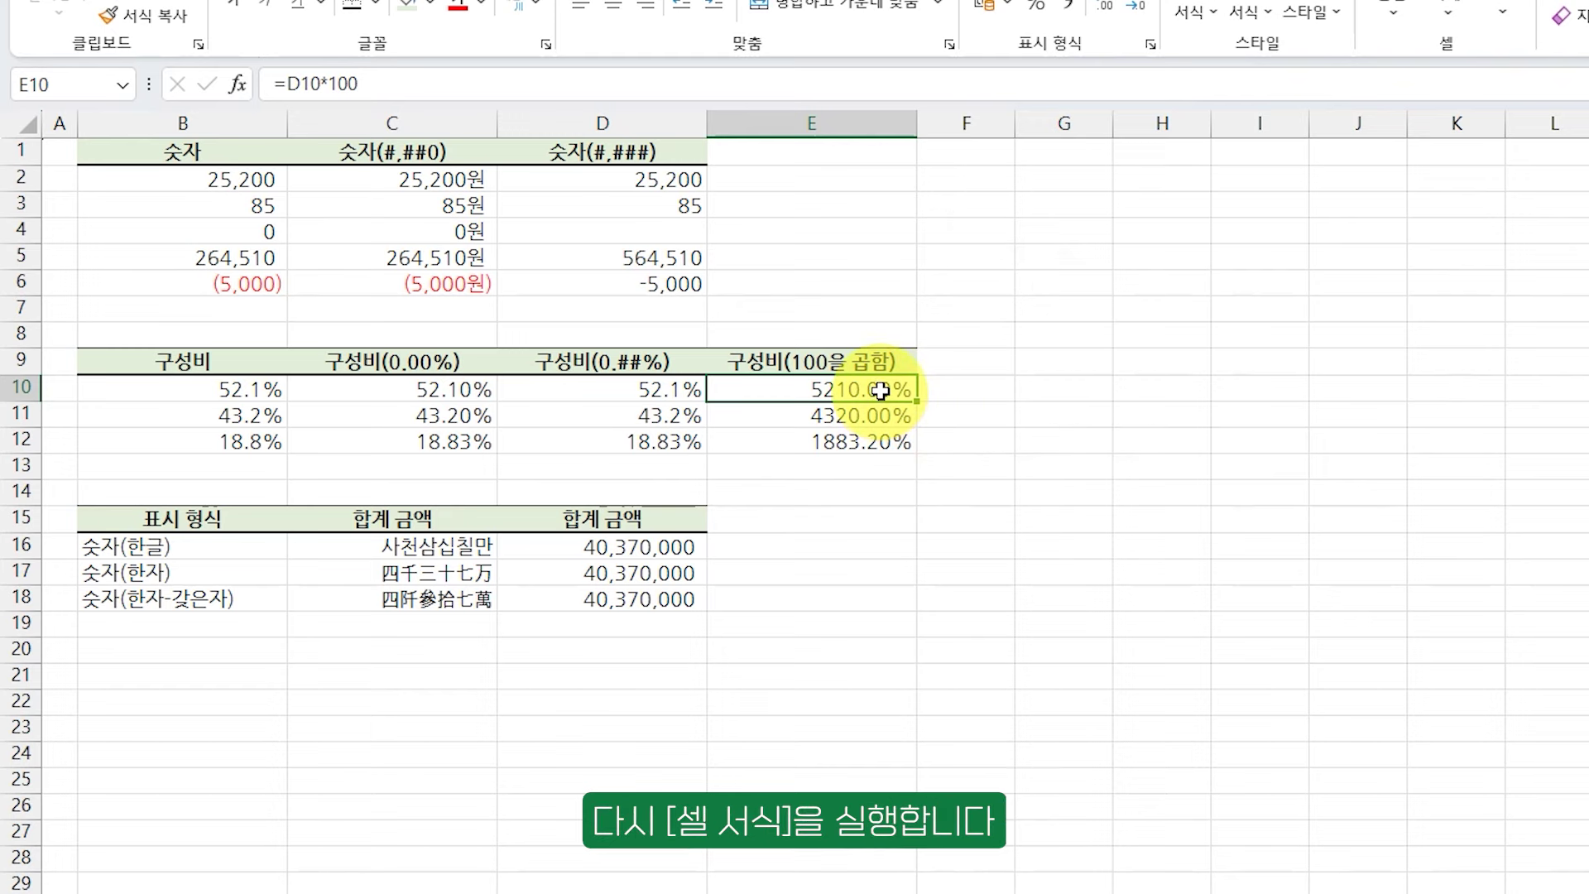
{"action": "left_click_drag", "start_coordinate": [880, 391], "coordinate": [887, 441]}
{"action": "key", "text": "ctrl+1"}
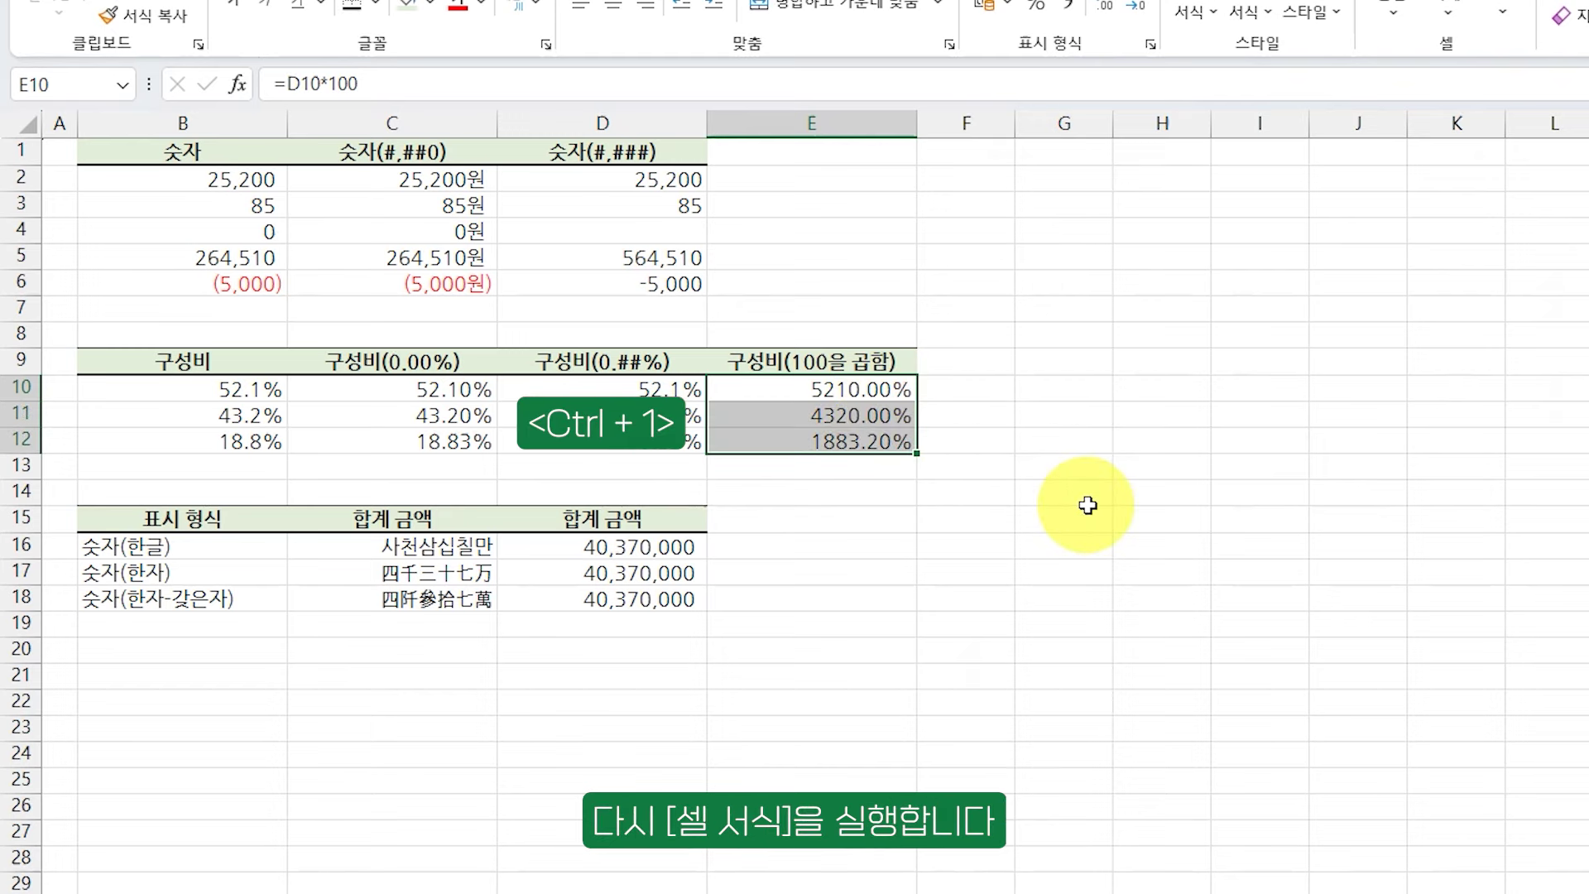
{"action": "left_click", "coordinate": [1030, 430]}
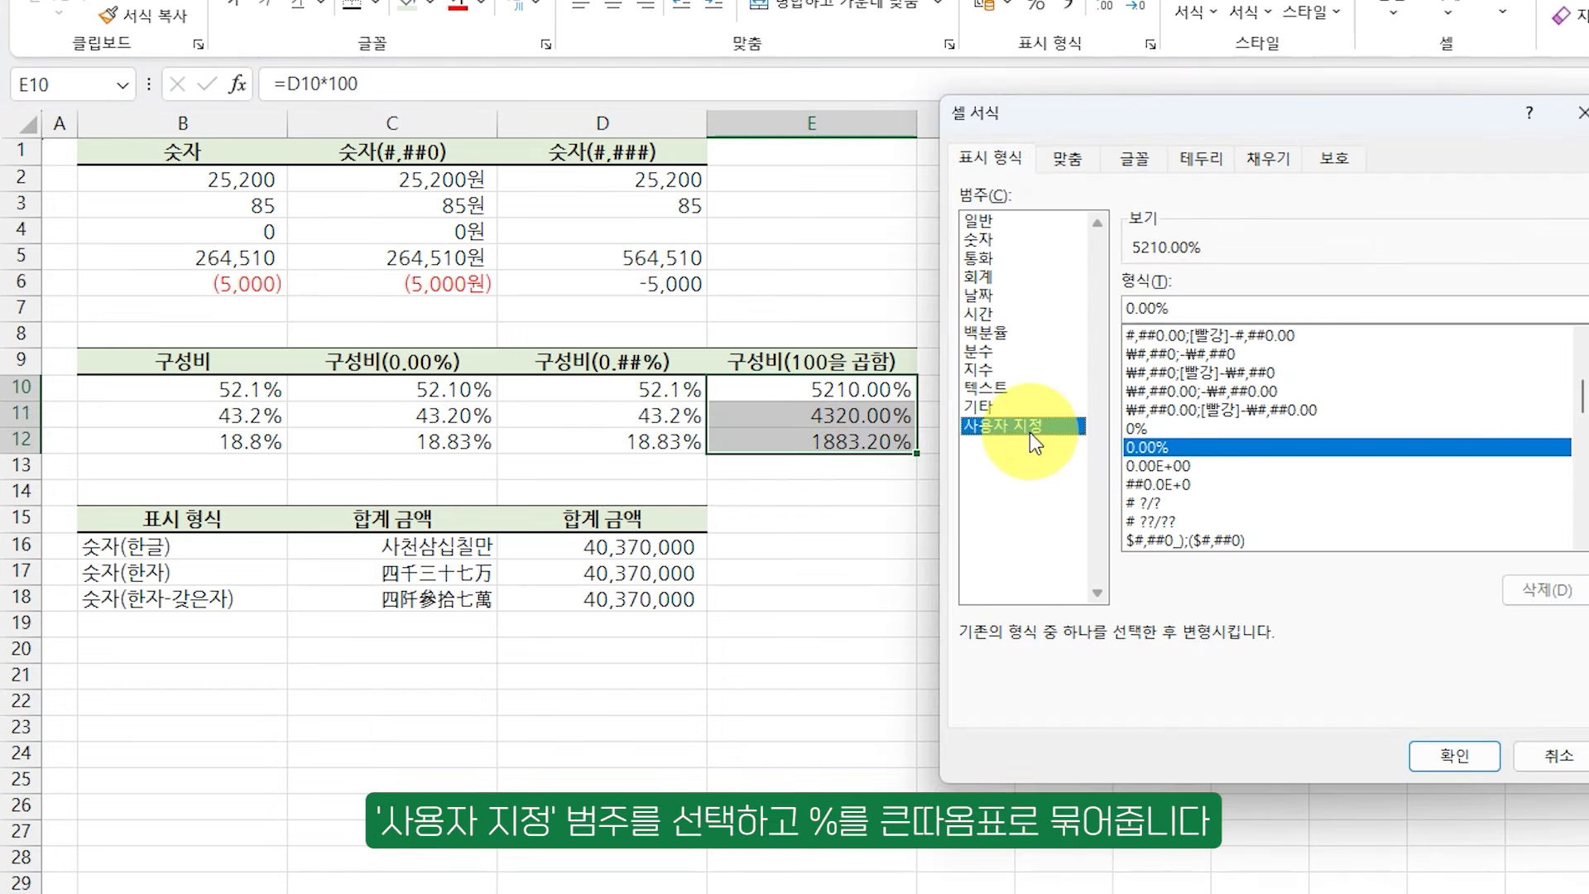
{"action": "left_click", "coordinate": [1159, 305]}
{"action": "type", "text": "\""}
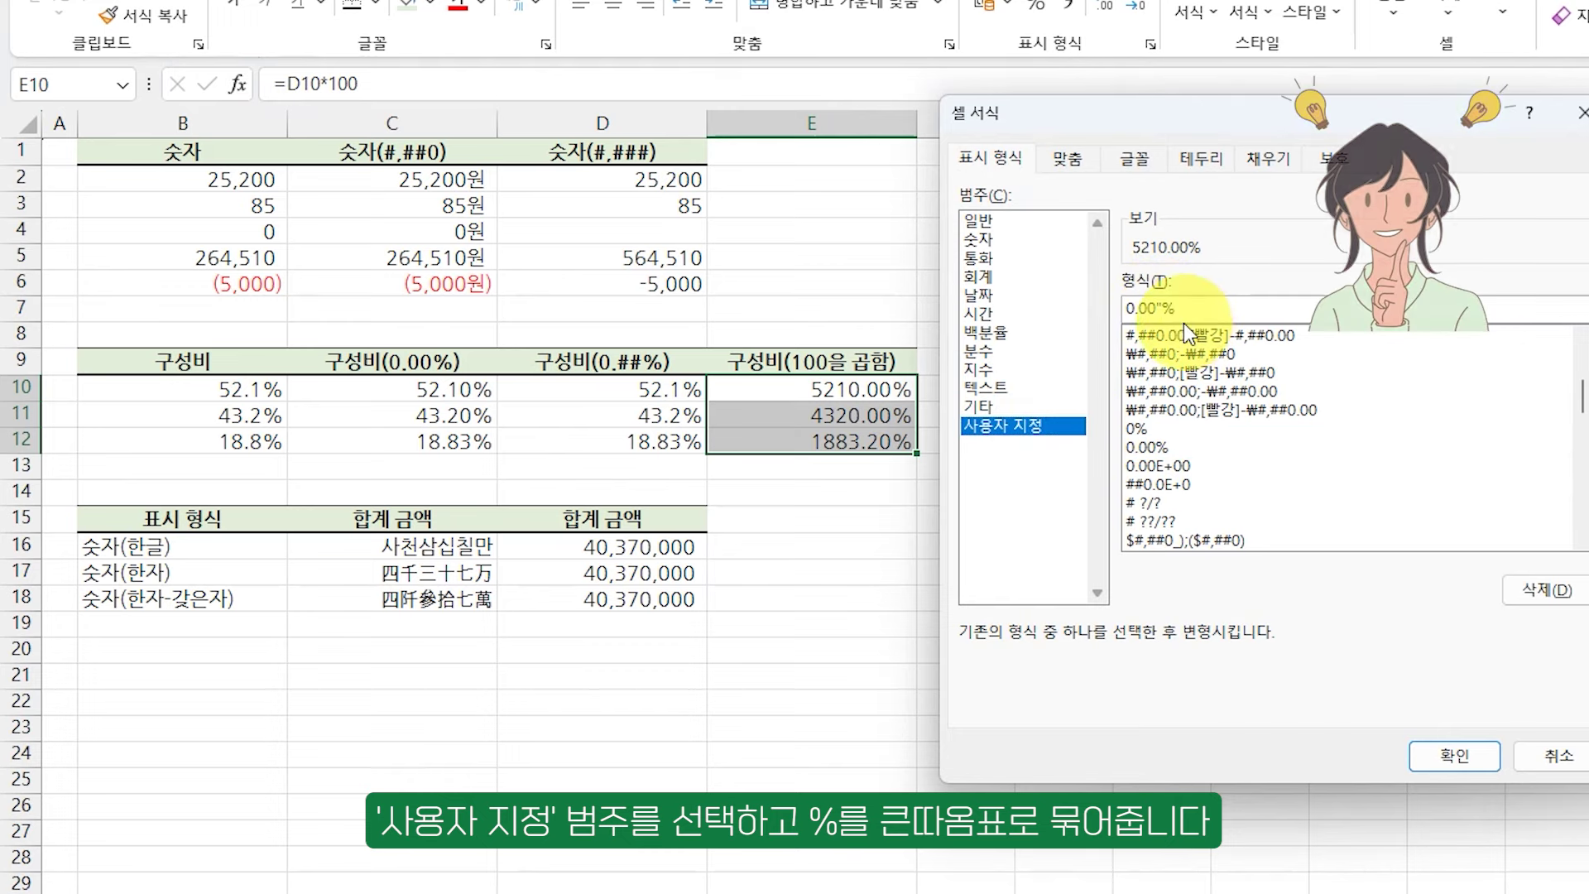
{"action": "type", "text": "\""}
{"action": "left_click", "coordinate": [1464, 757]}
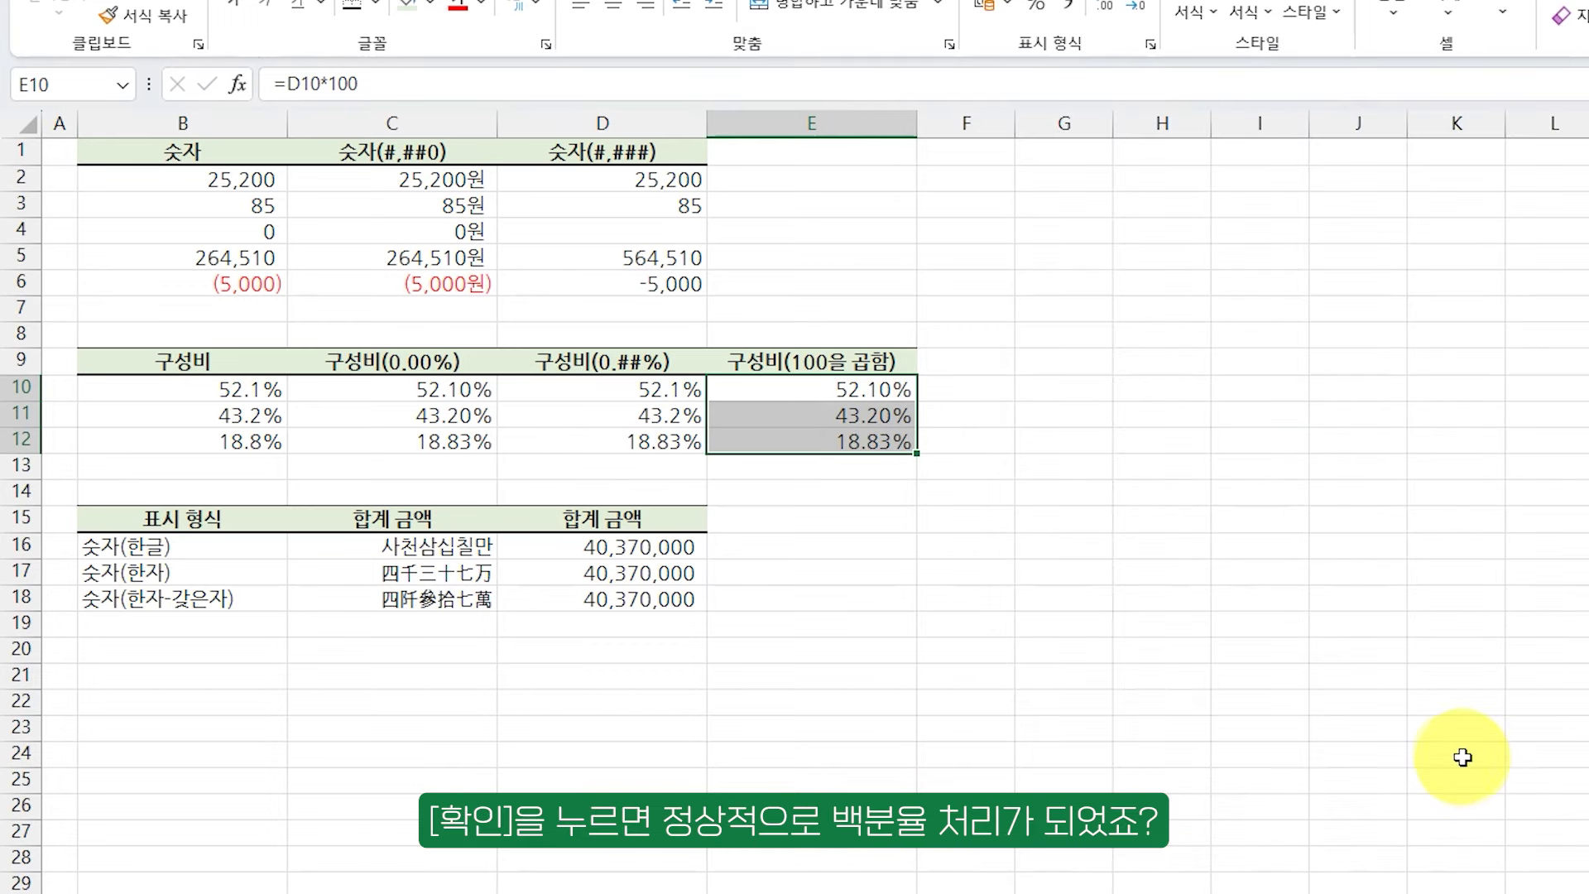
{"action": "left_click", "coordinate": [791, 386]}
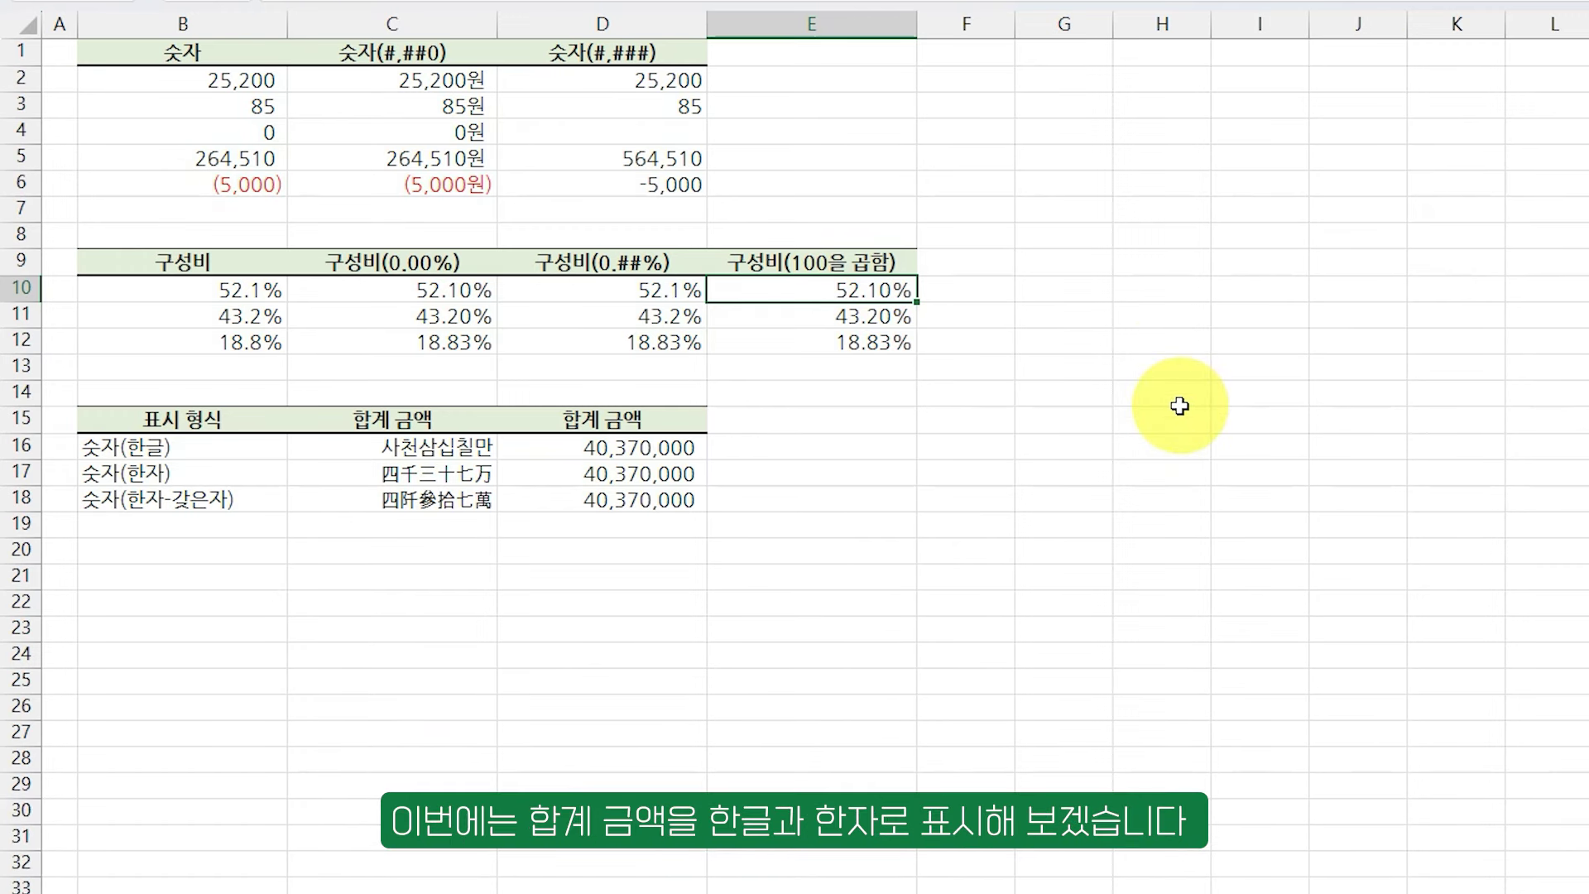
- Format the 합계 금액 in D16 with the 숫자(한글) type from the 기타 category
{"action": "left_click", "coordinate": [642, 448]}
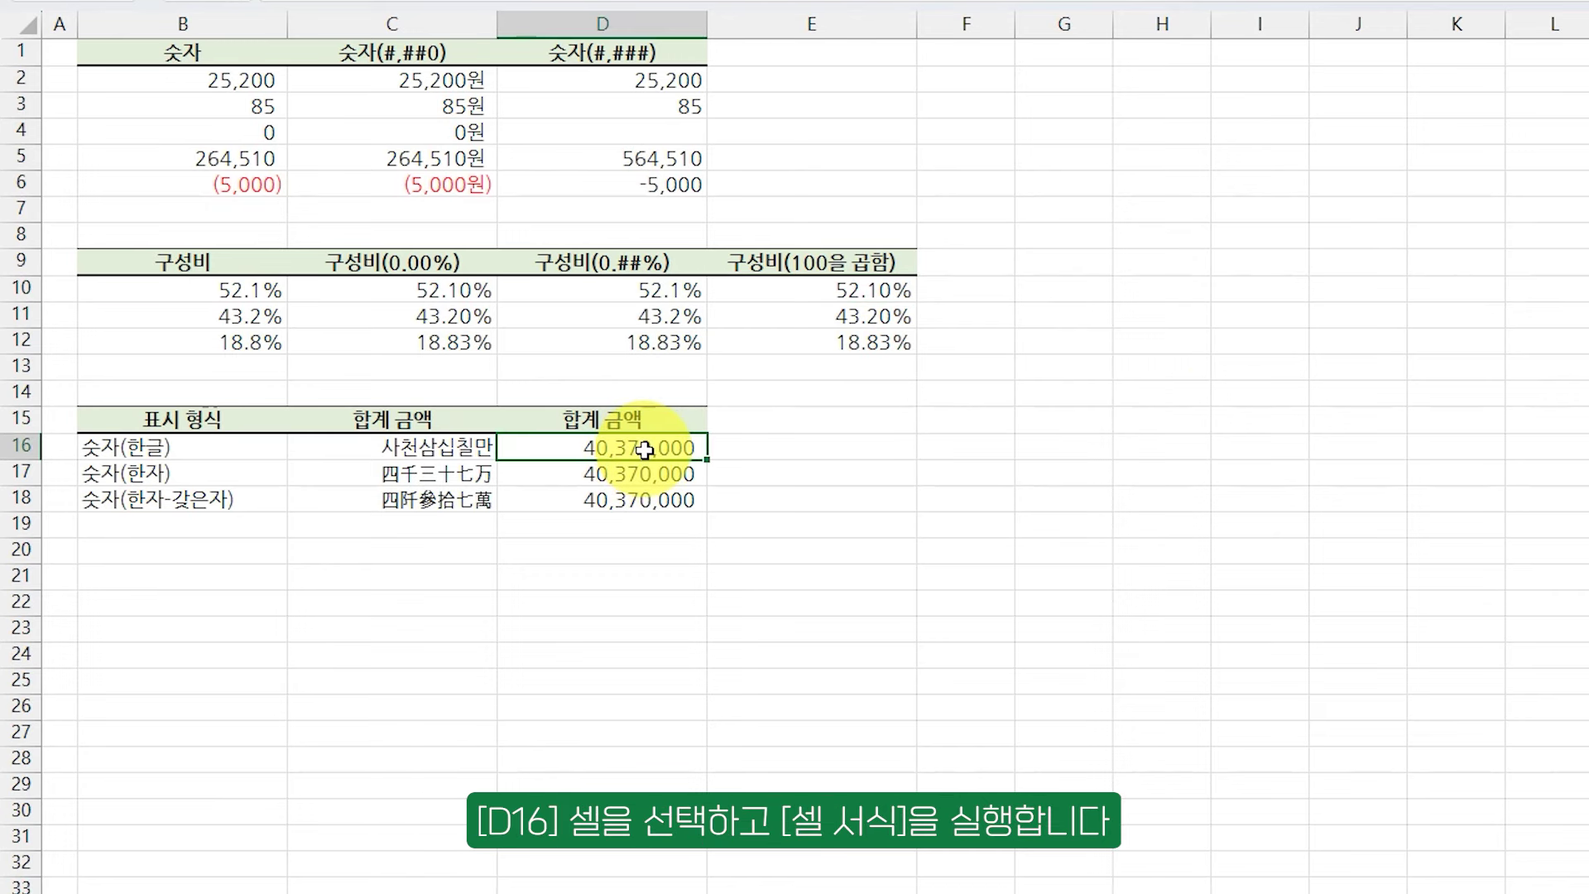
{"action": "key", "text": "ctrl+1"}
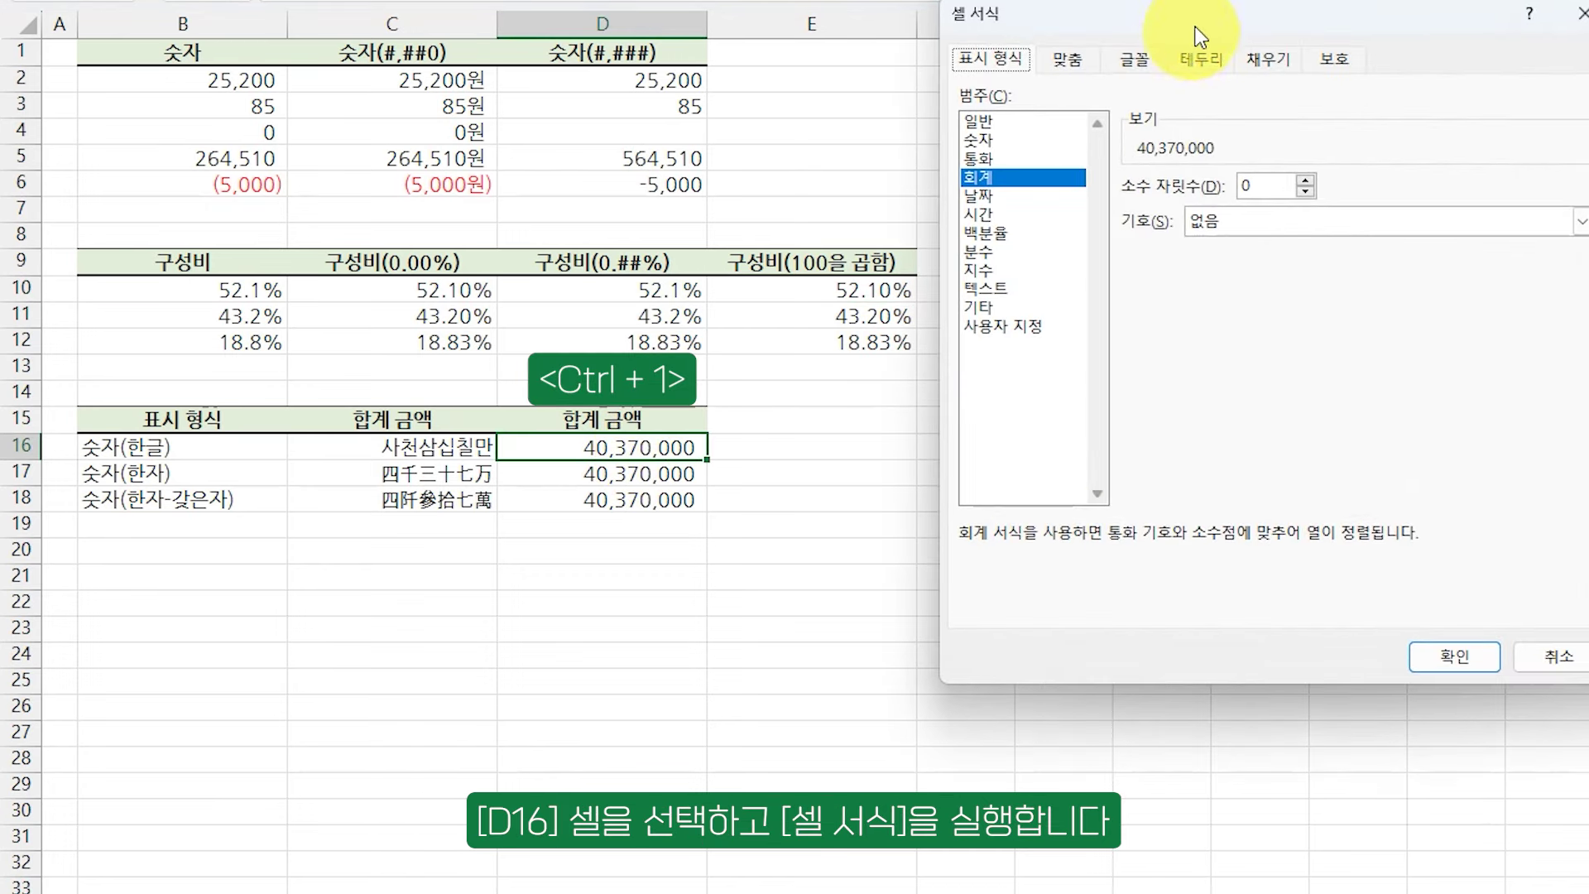
{"action": "left_click_drag", "start_coordinate": [1185, 17], "coordinate": [1020, 21]}
{"action": "left_click", "coordinate": [798, 313]}
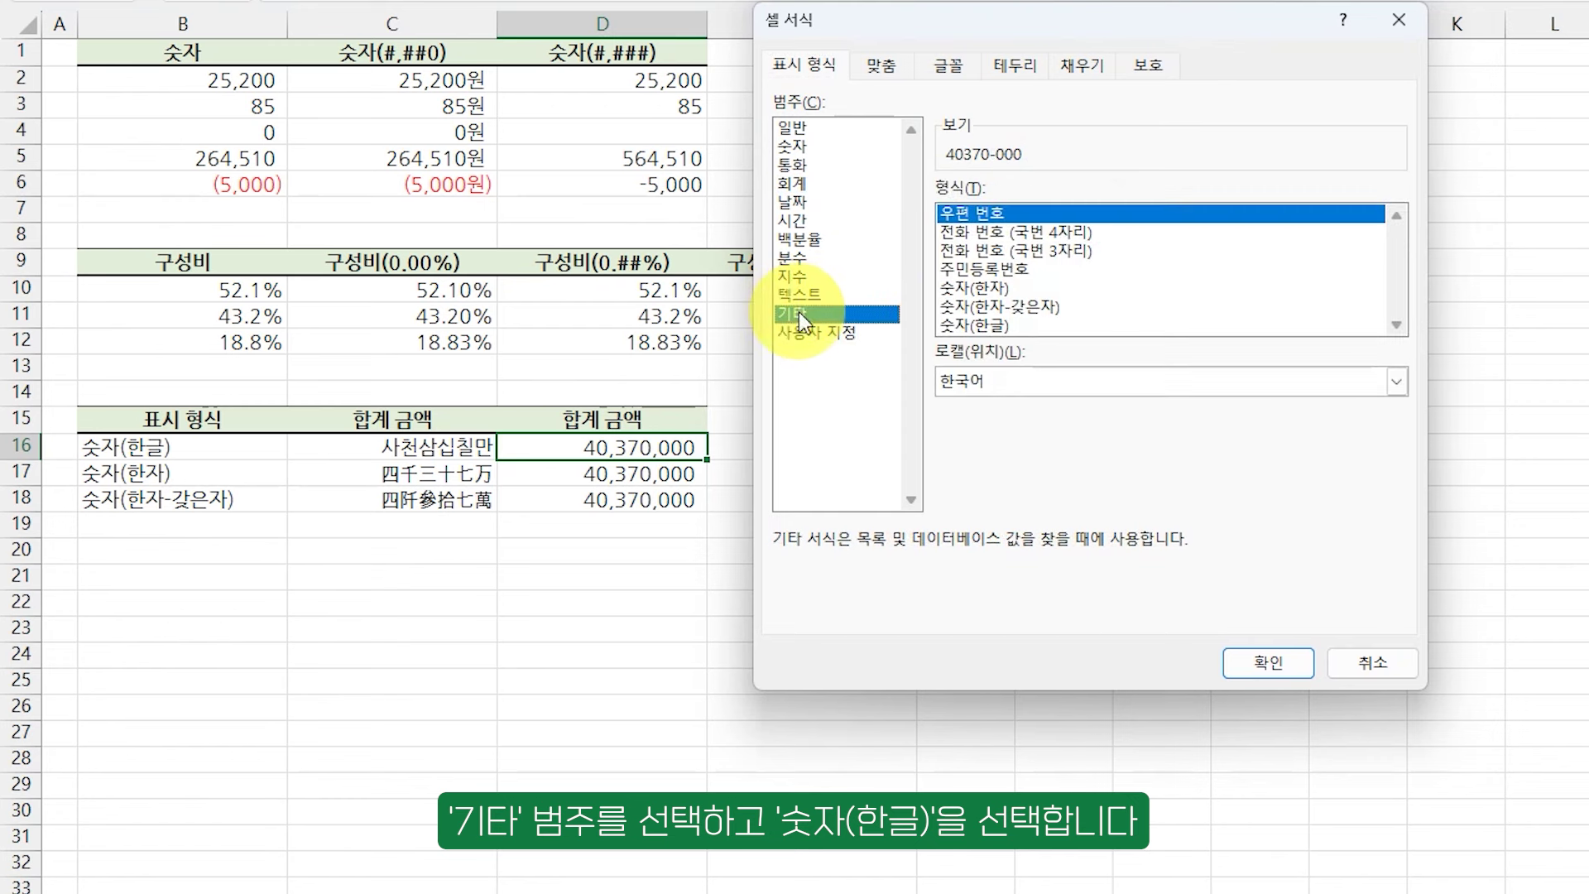
{"action": "left_click", "coordinate": [1009, 319]}
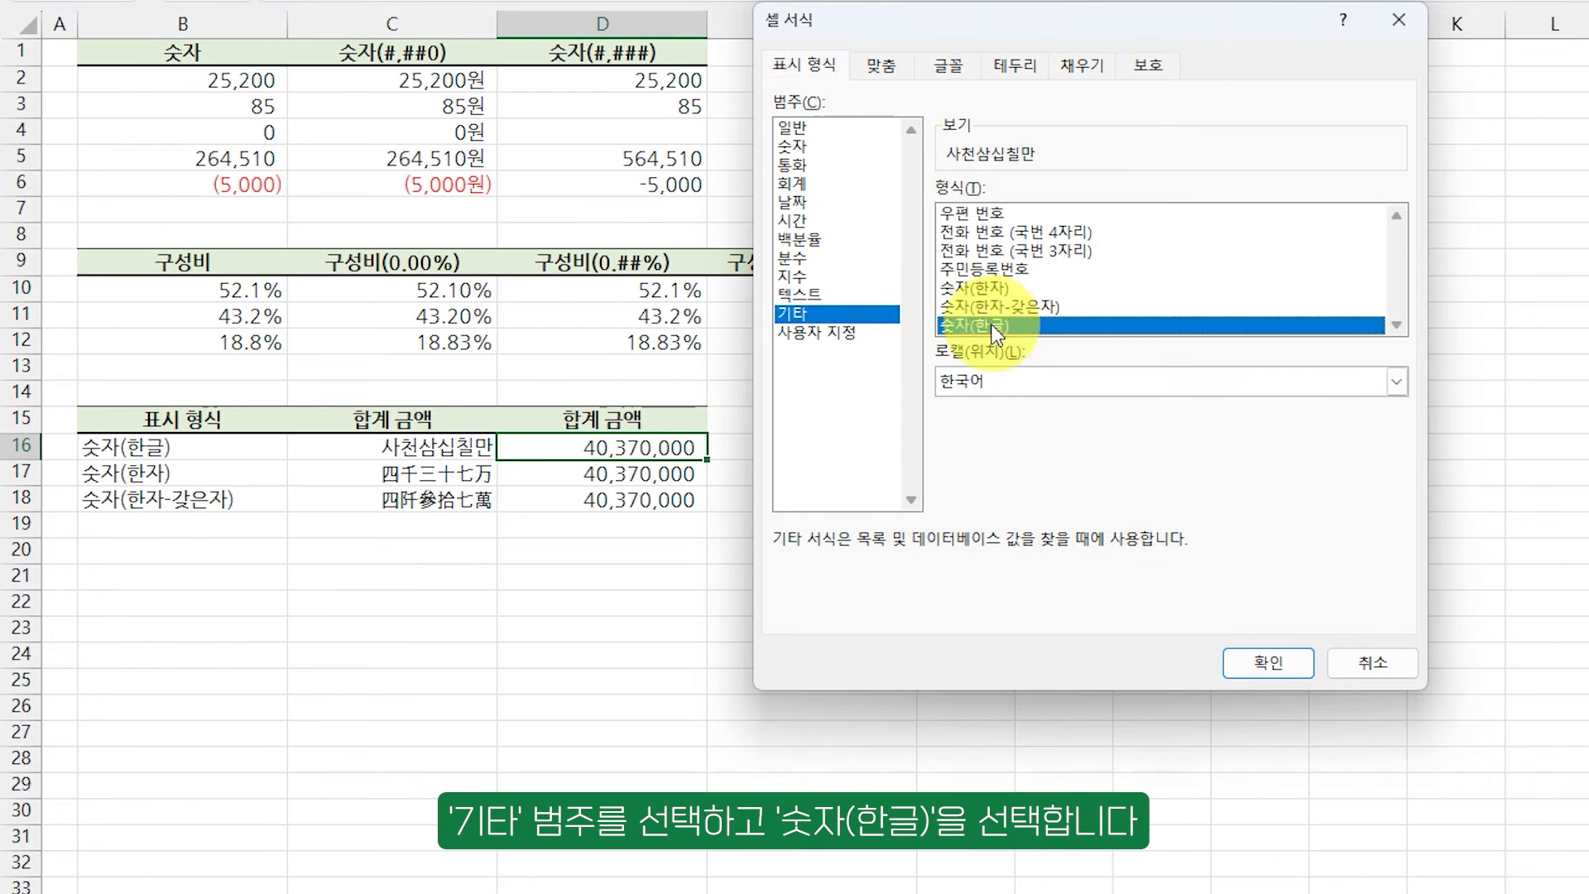
{"action": "left_click", "coordinate": [1275, 664]}
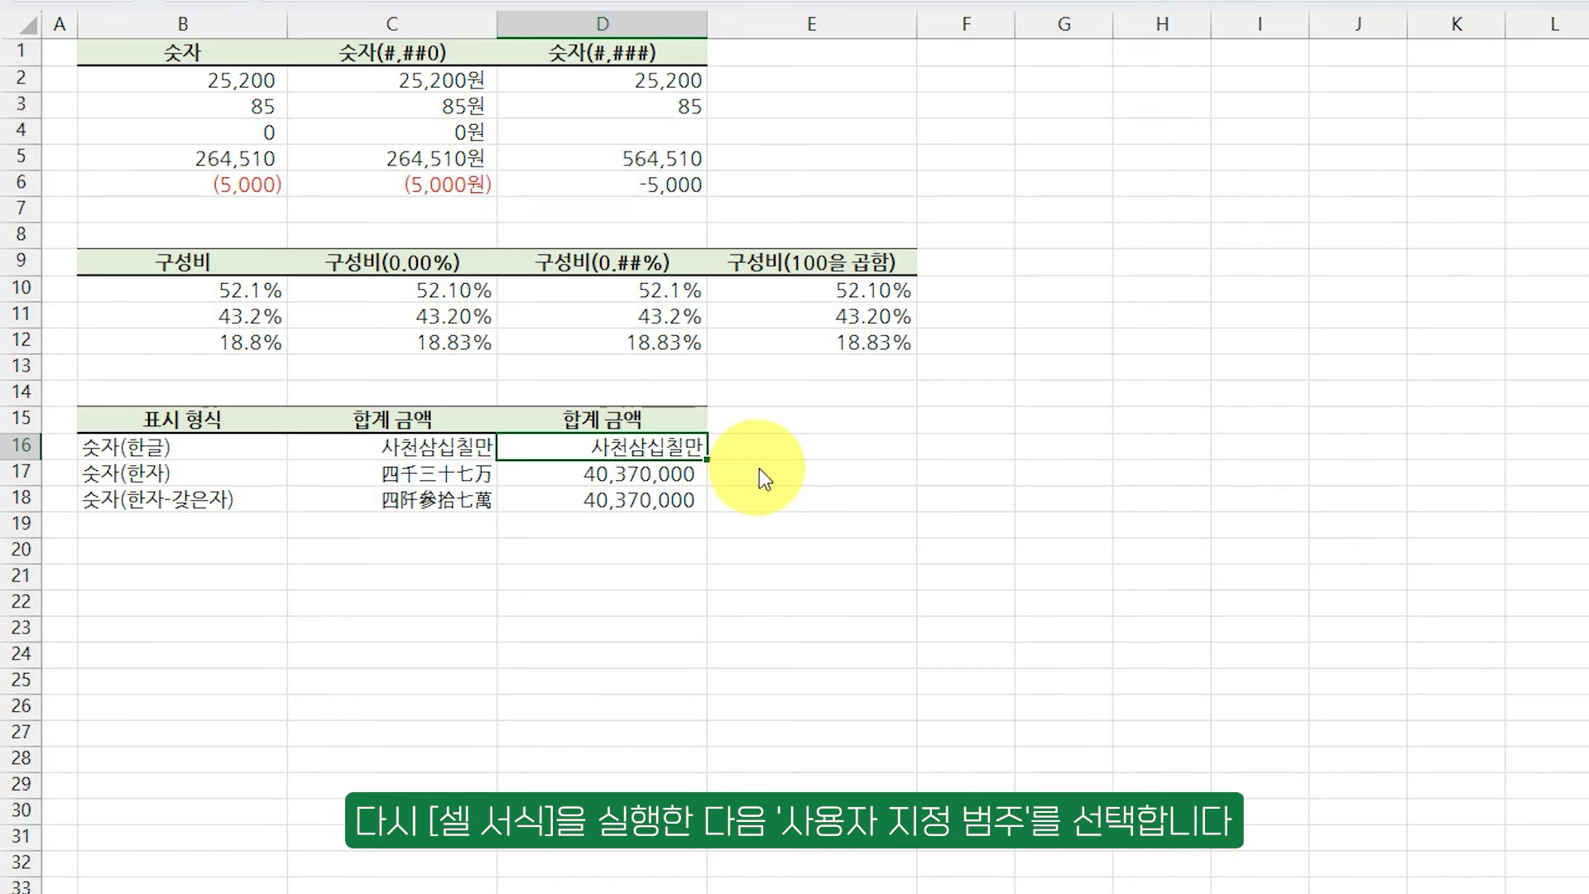
- Extend D16's custom format with the prefix 일금 and suffix 원정, giving 일금 [DBNum4][$-ko-KR]G/표준 원정
{"action": "key", "text": "ctrl+1"}
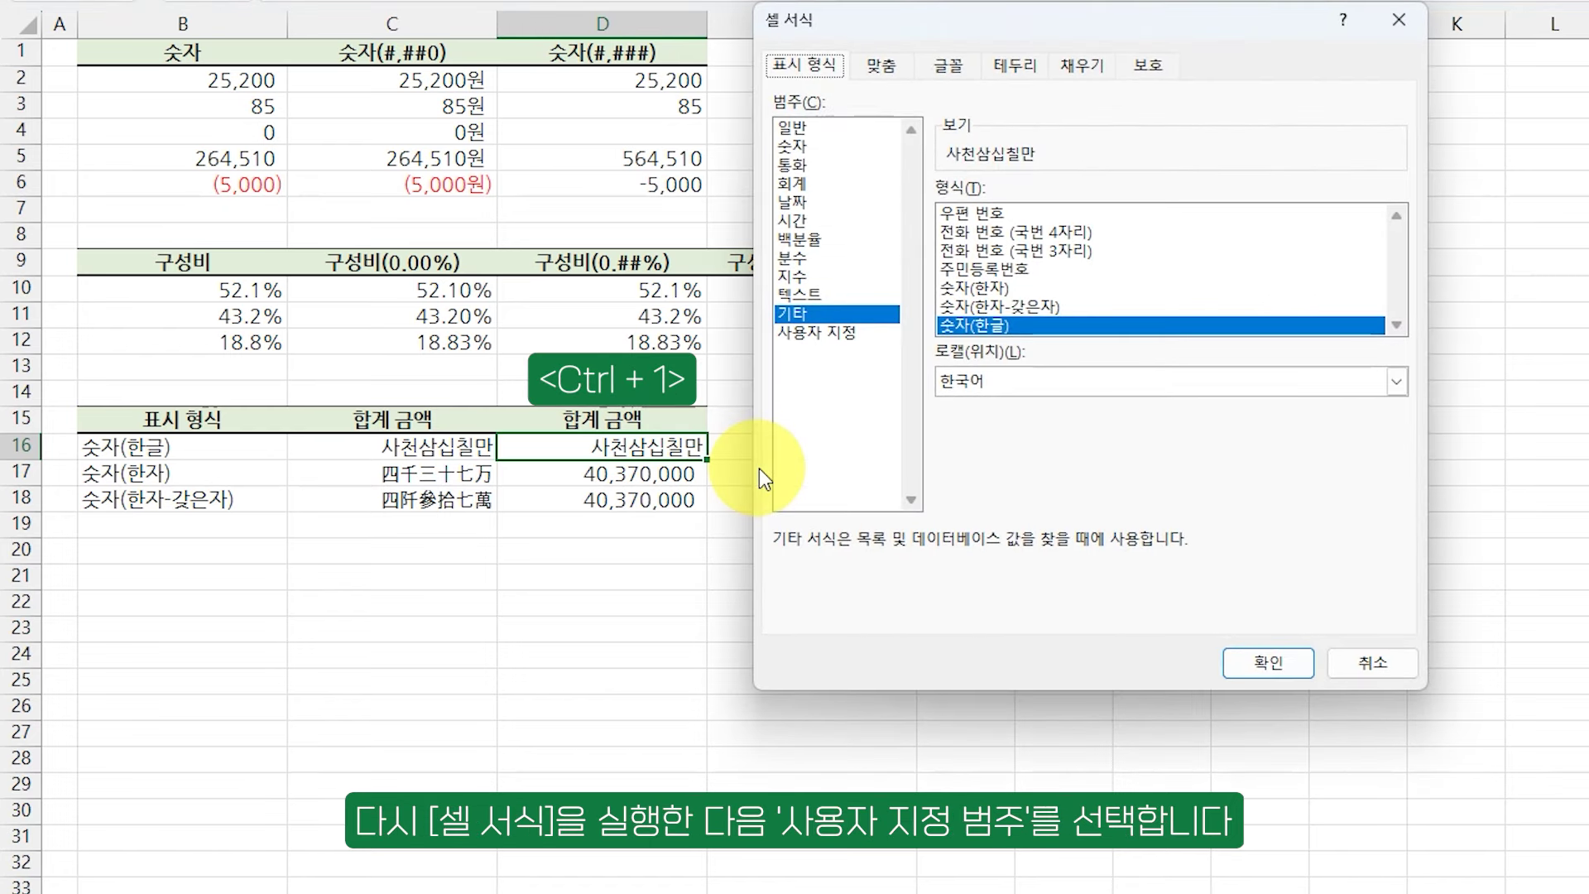
{"action": "left_click", "coordinate": [827, 340]}
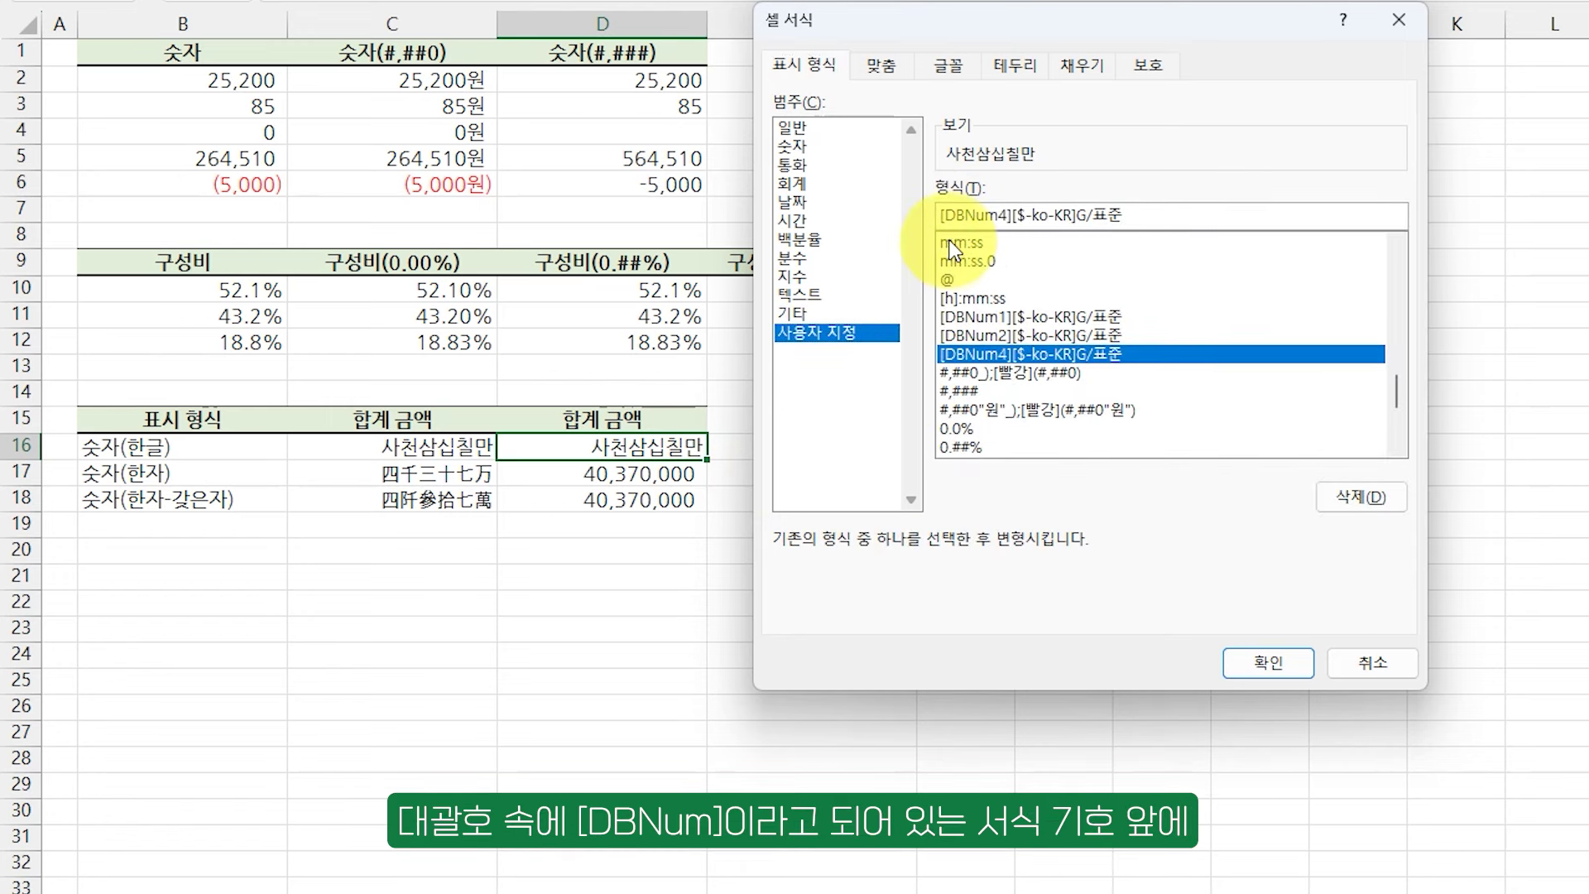
{"action": "type", "text": "이"}
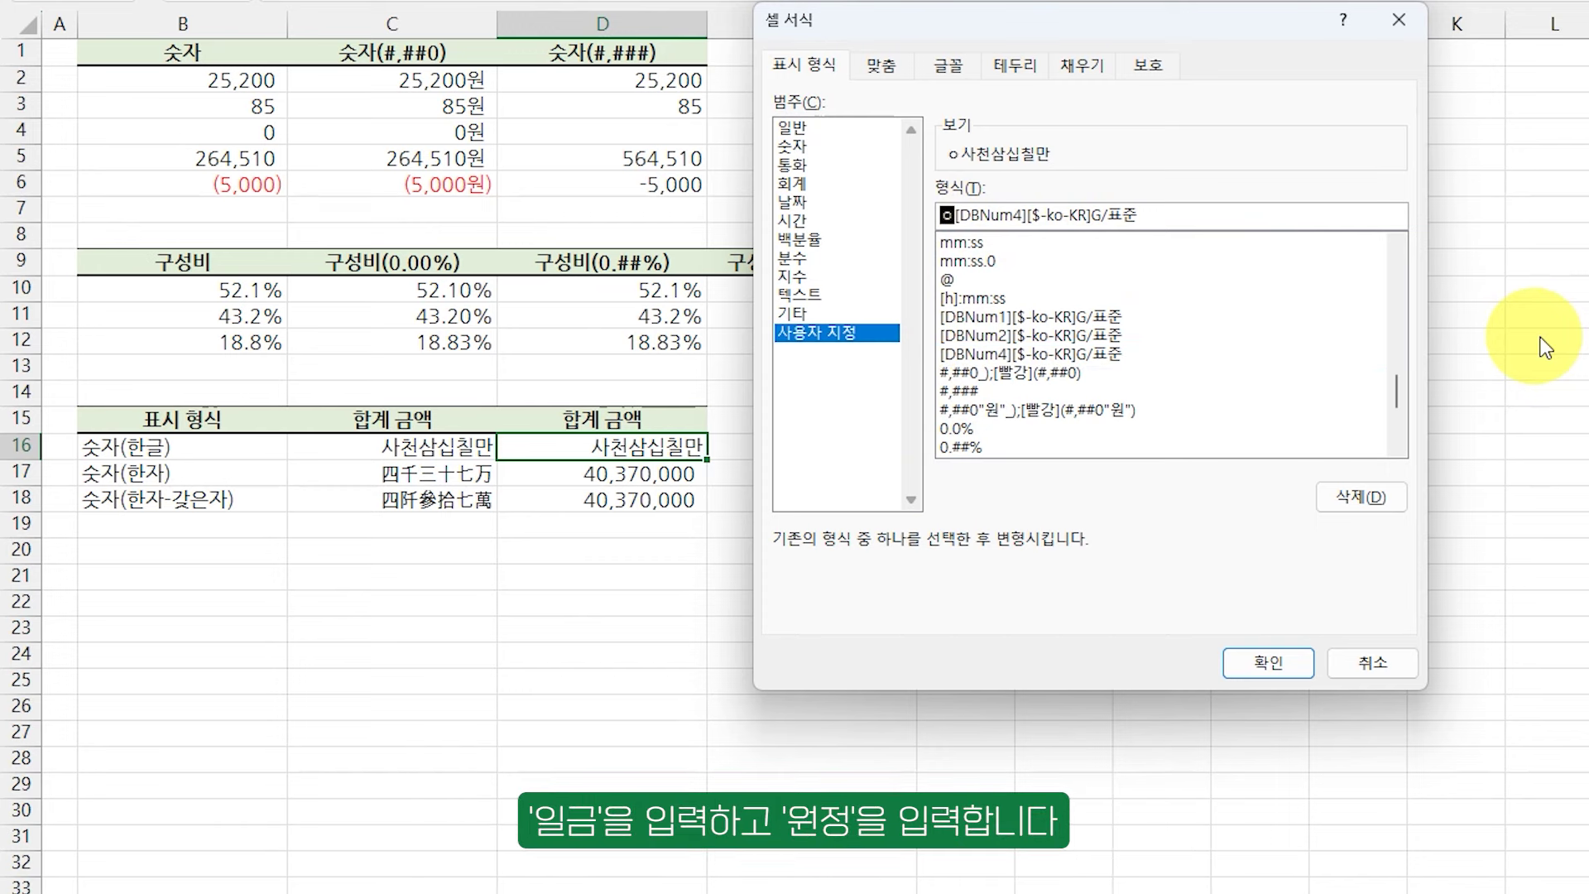
{"action": "type", "text": "금"}
{"action": "key", "text": "End"}
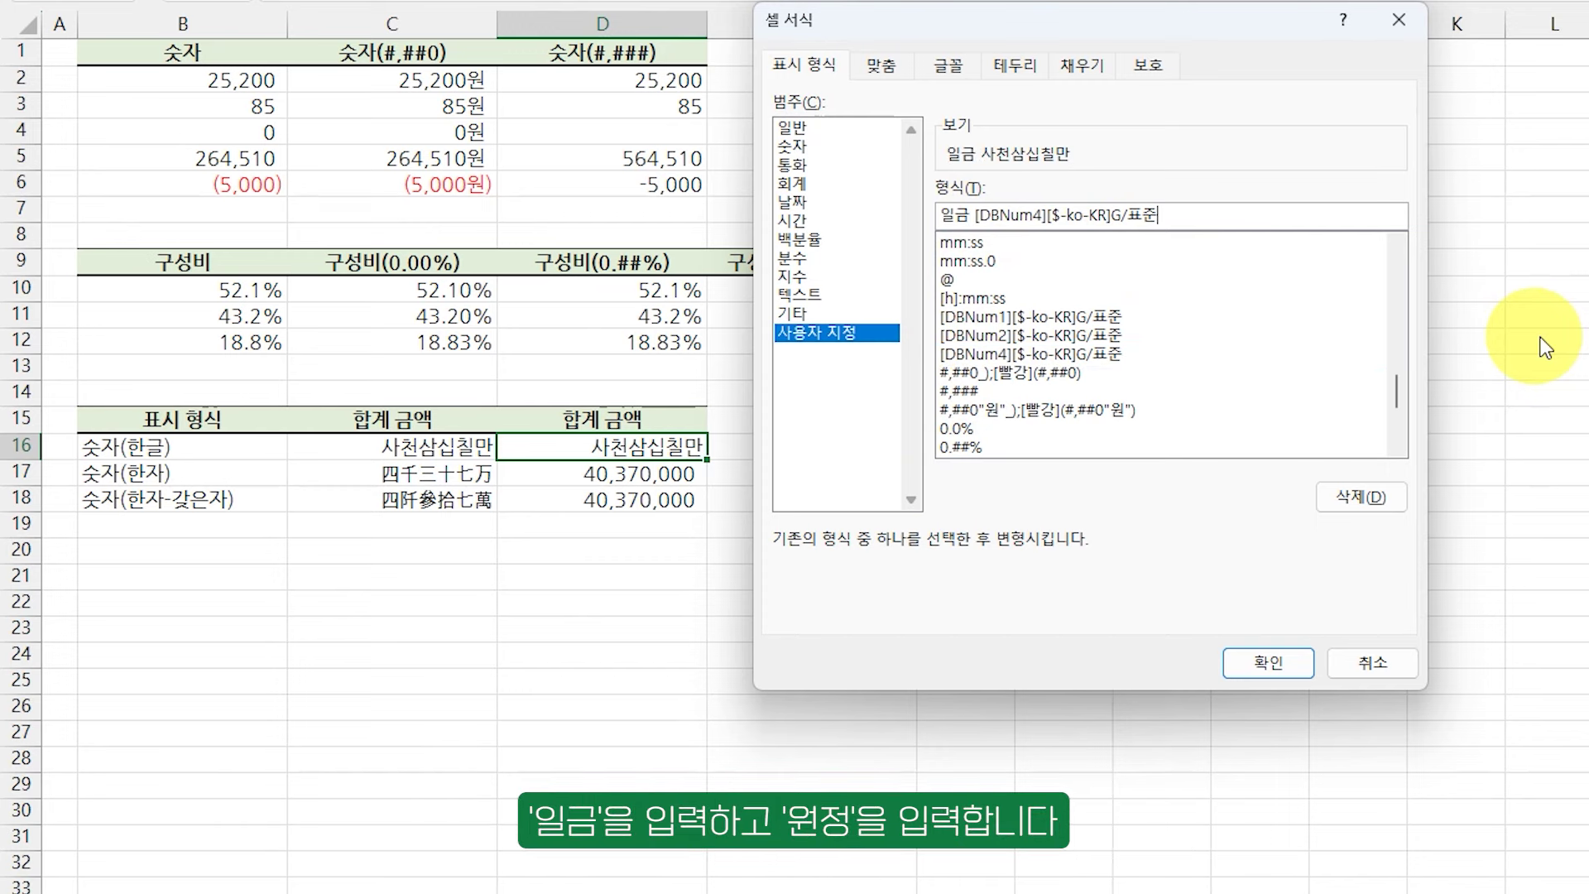
{"action": "type", "text": "원저ㅇ"}
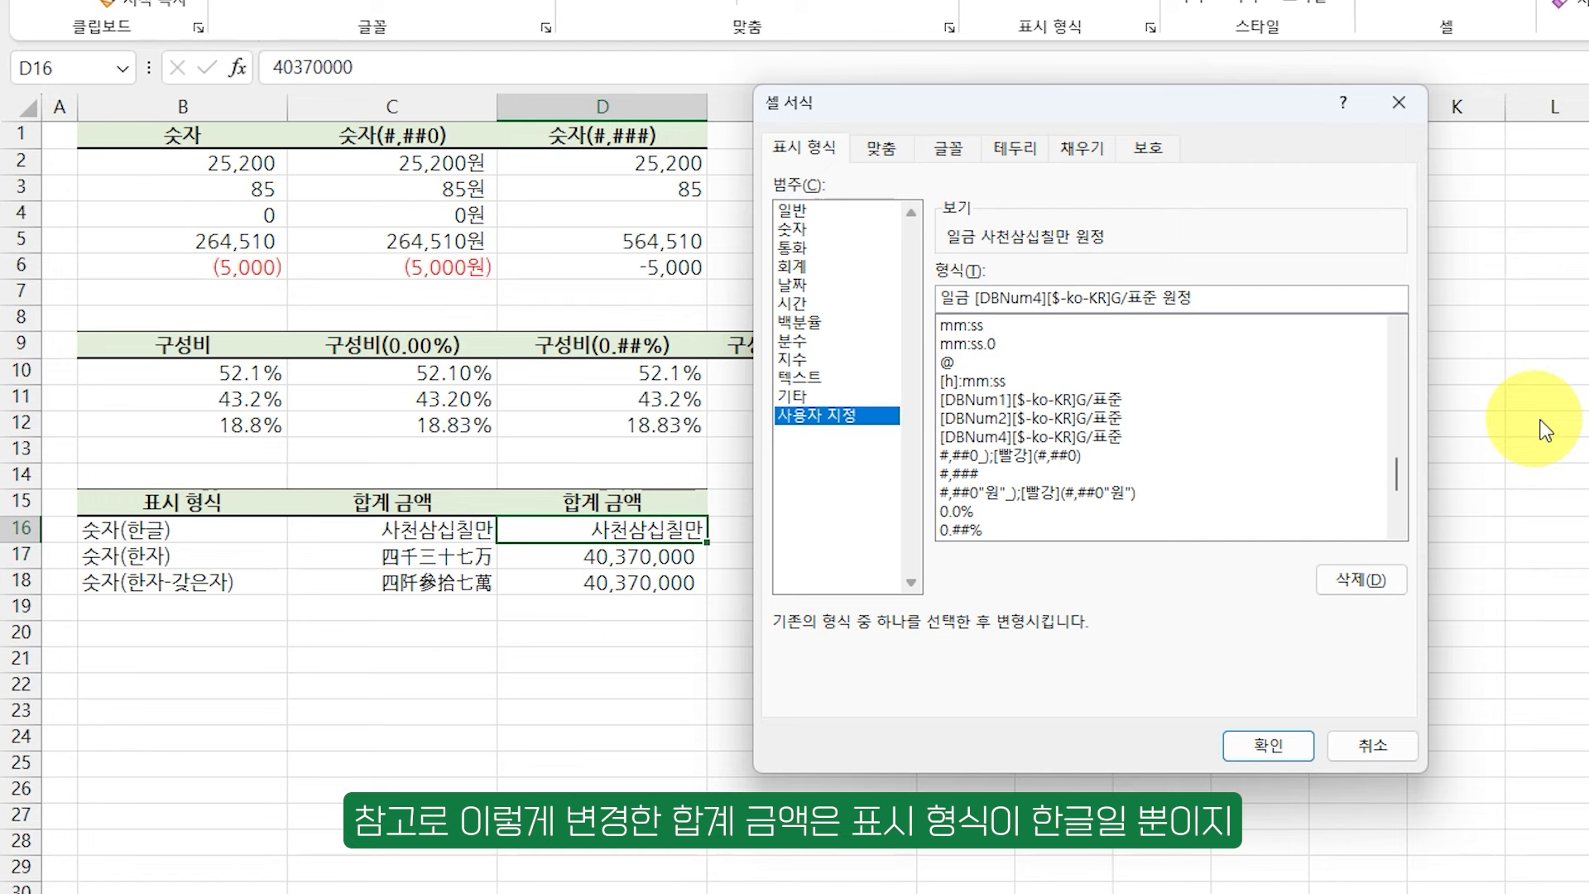
{"action": "left_click", "coordinate": [1267, 749]}
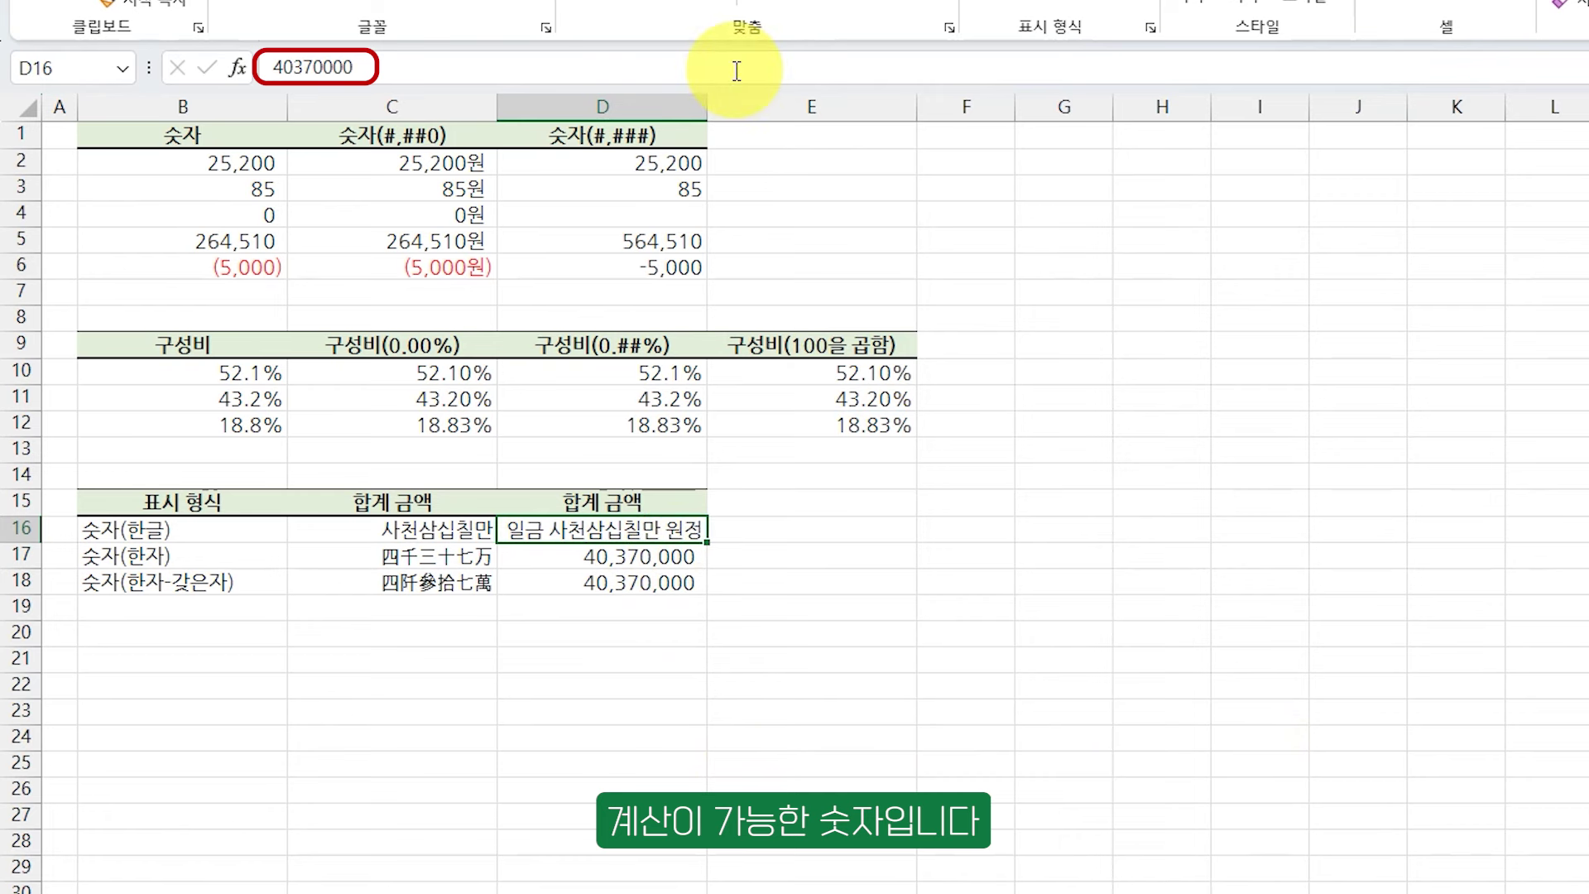
- Compare the 기타 types 숫자(한자) and 숫자(한자-갖은자) for the 합계 금액 in D17, and apply 숫자(한자)
{"action": "left_click", "coordinate": [673, 560]}
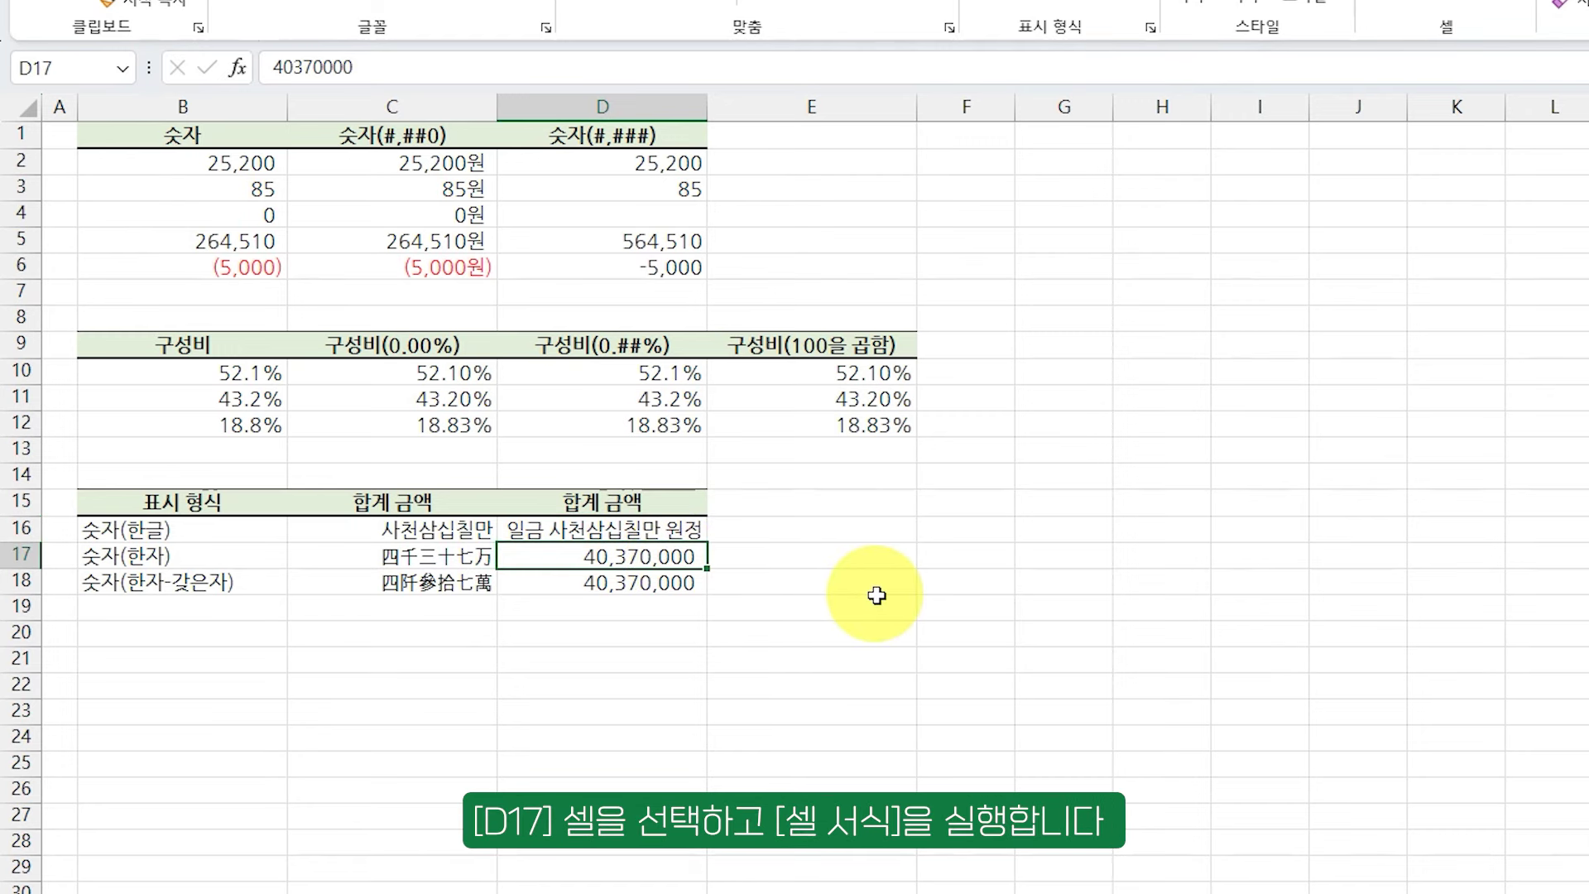
{"action": "key", "text": "ctrl+1"}
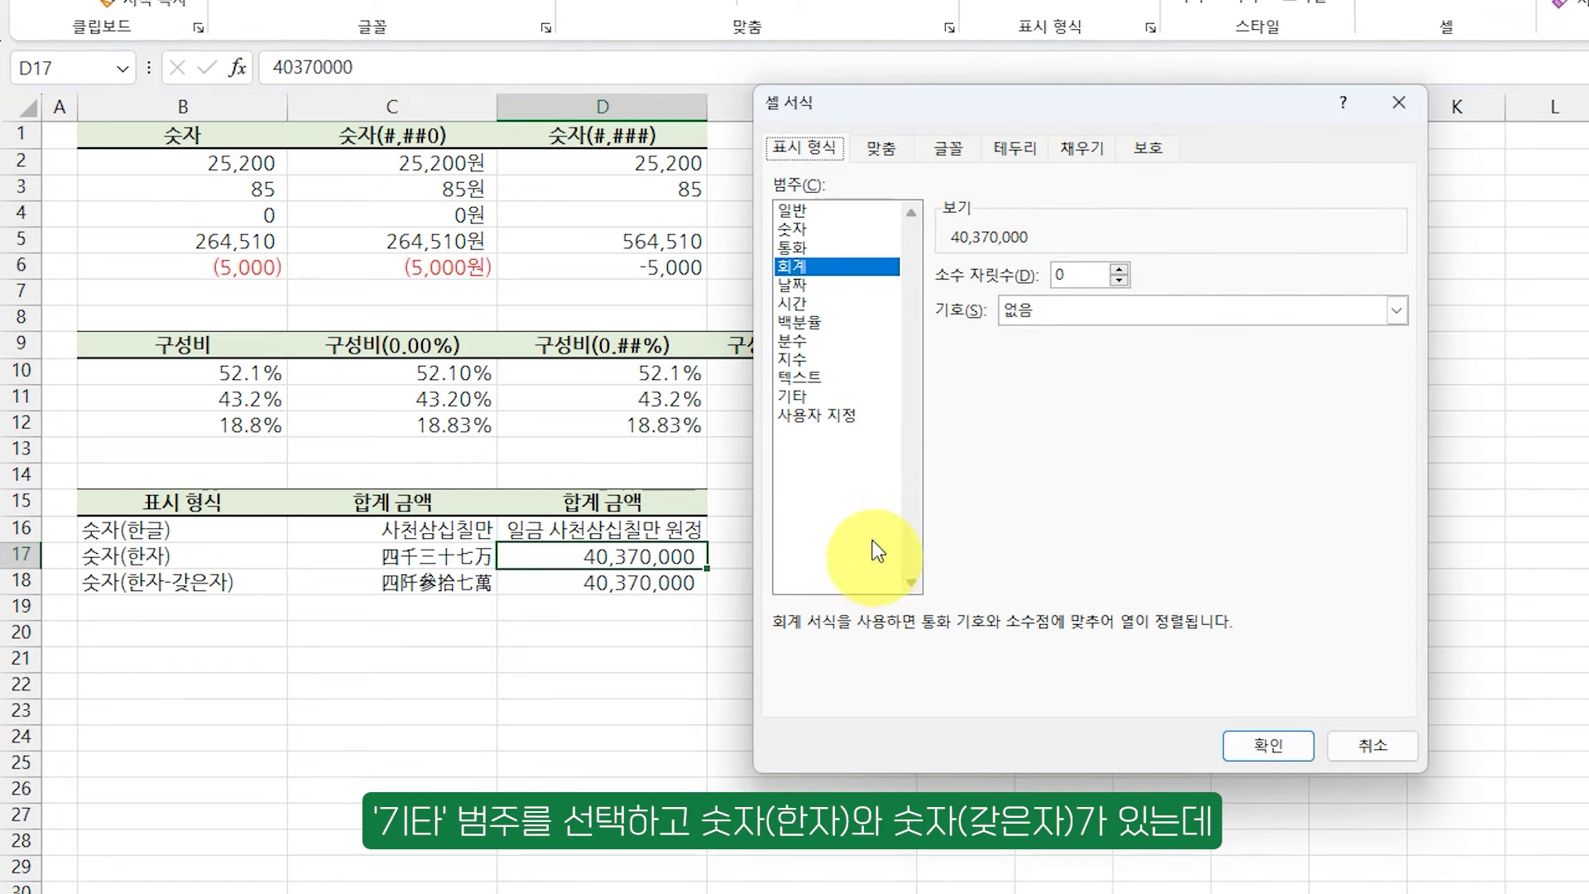
{"action": "left_click", "coordinate": [795, 396]}
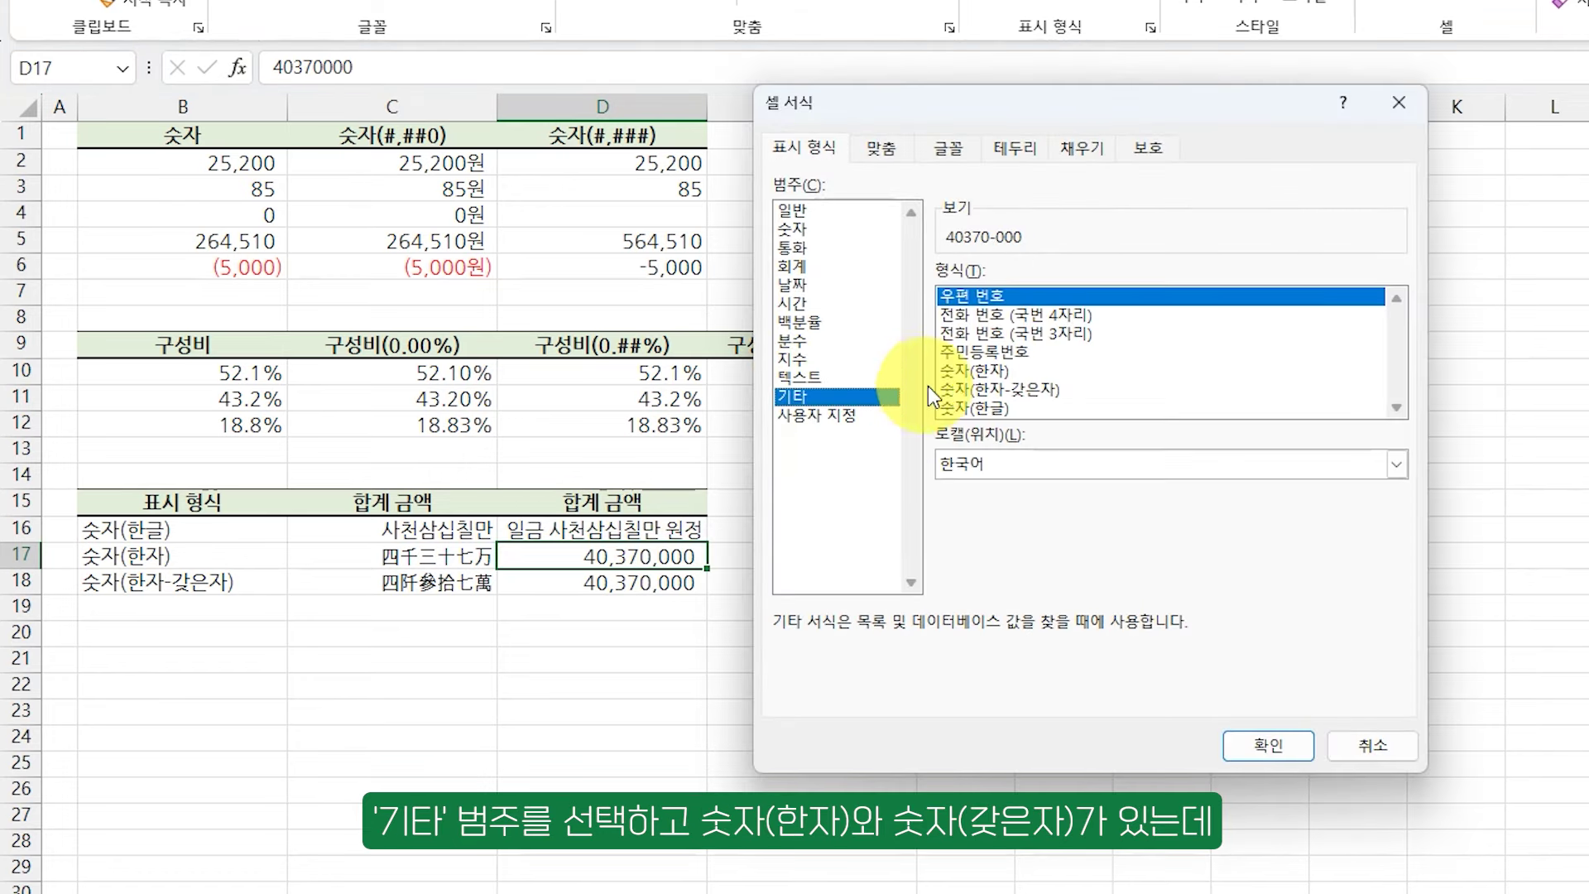
{"action": "left_click", "coordinate": [1001, 371]}
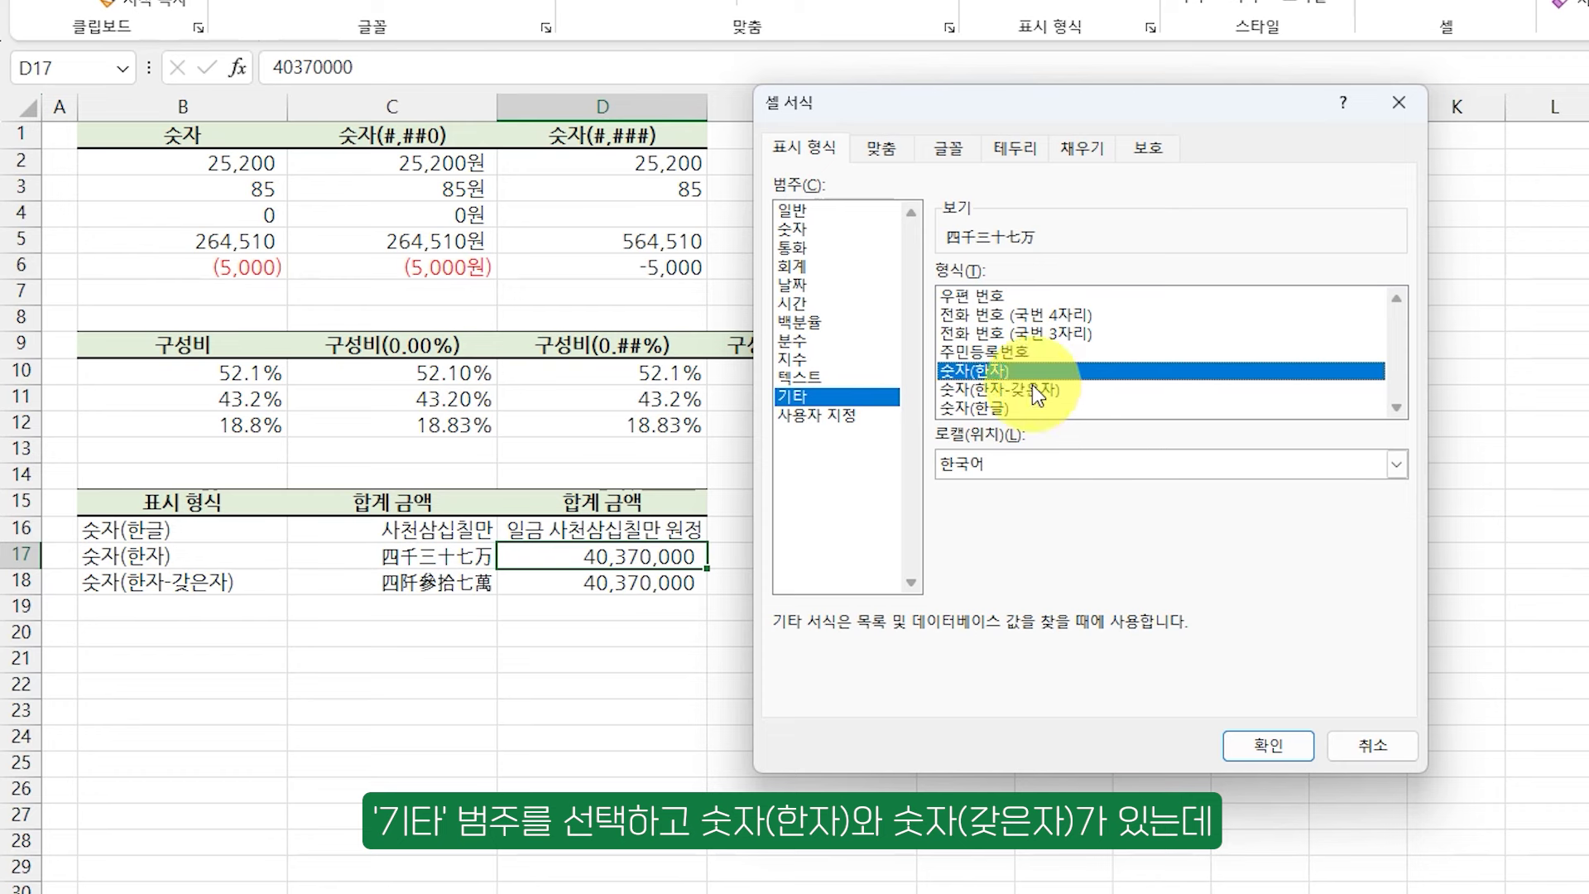
{"action": "left_click", "coordinate": [1038, 389]}
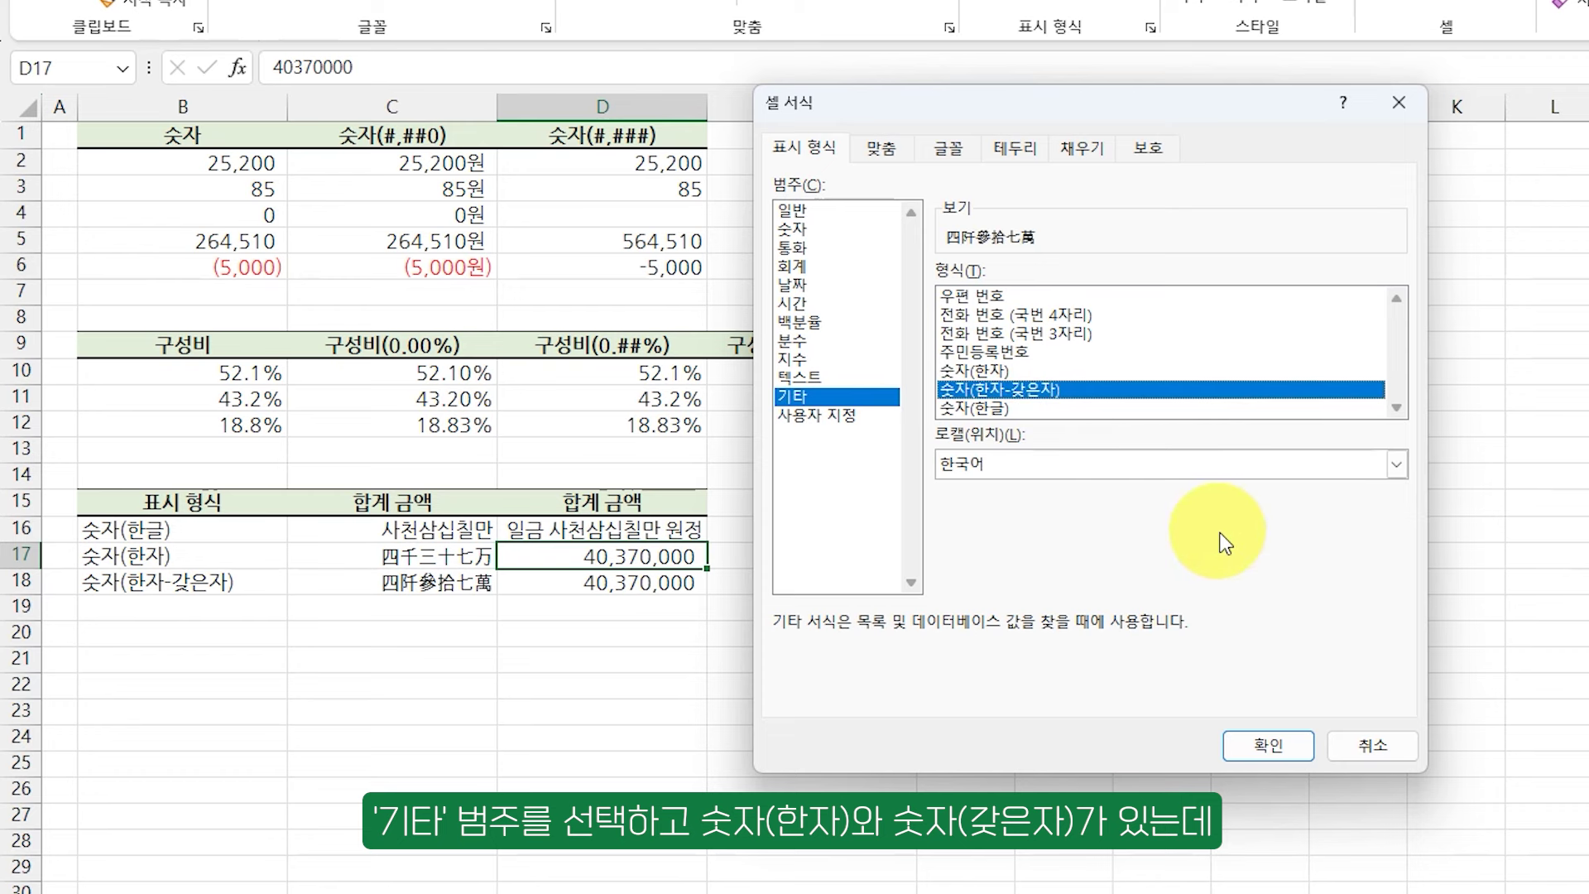
{"action": "left_click", "coordinate": [992, 369]}
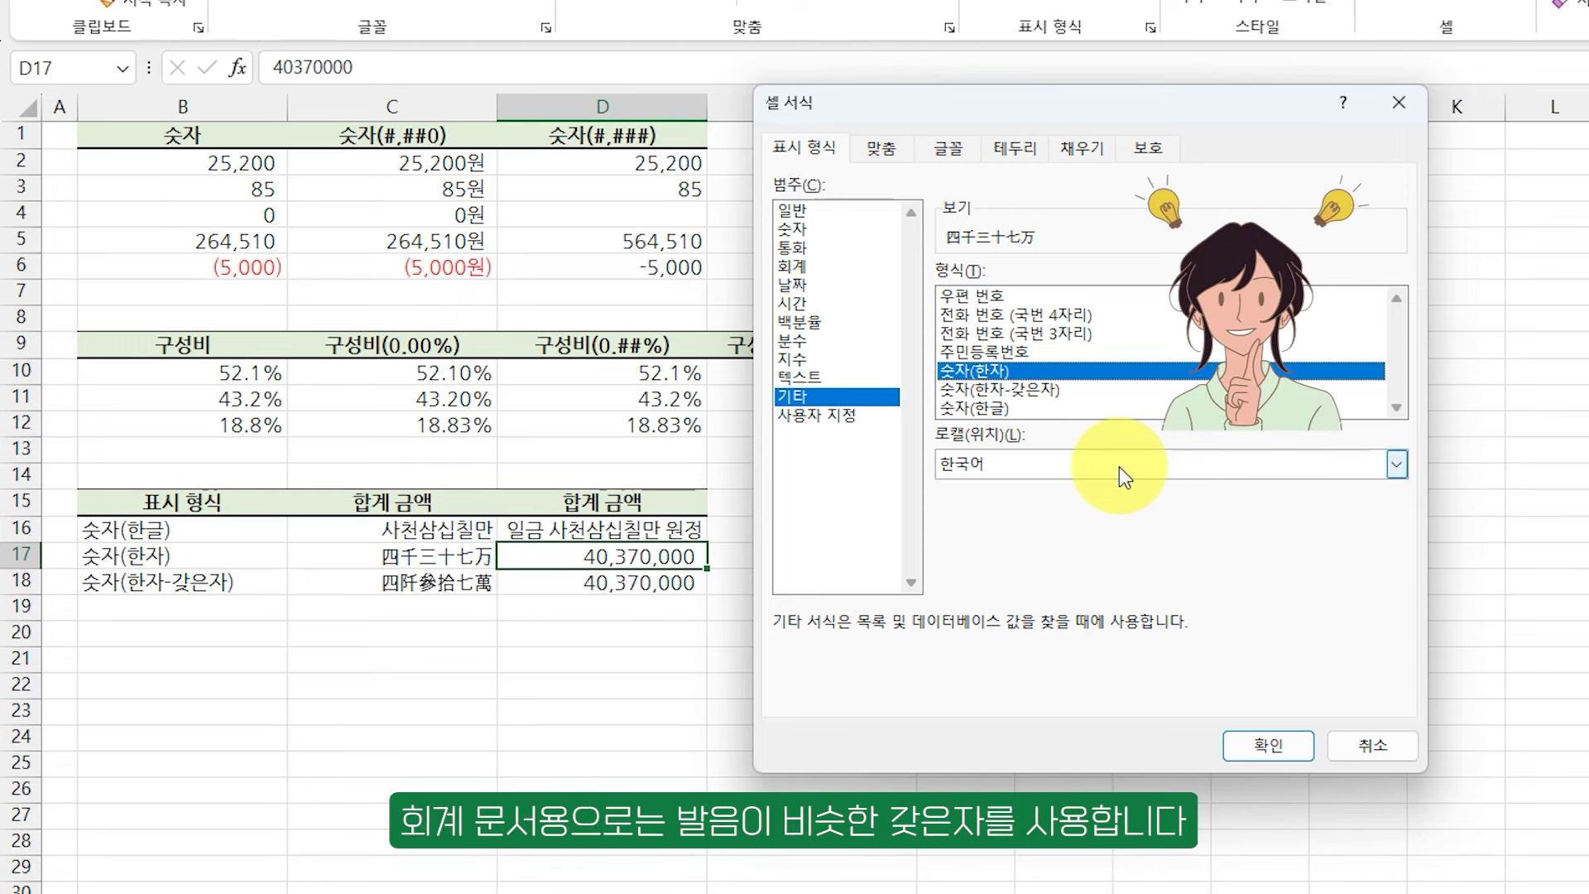
{"action": "left_click", "coordinate": [1013, 389]}
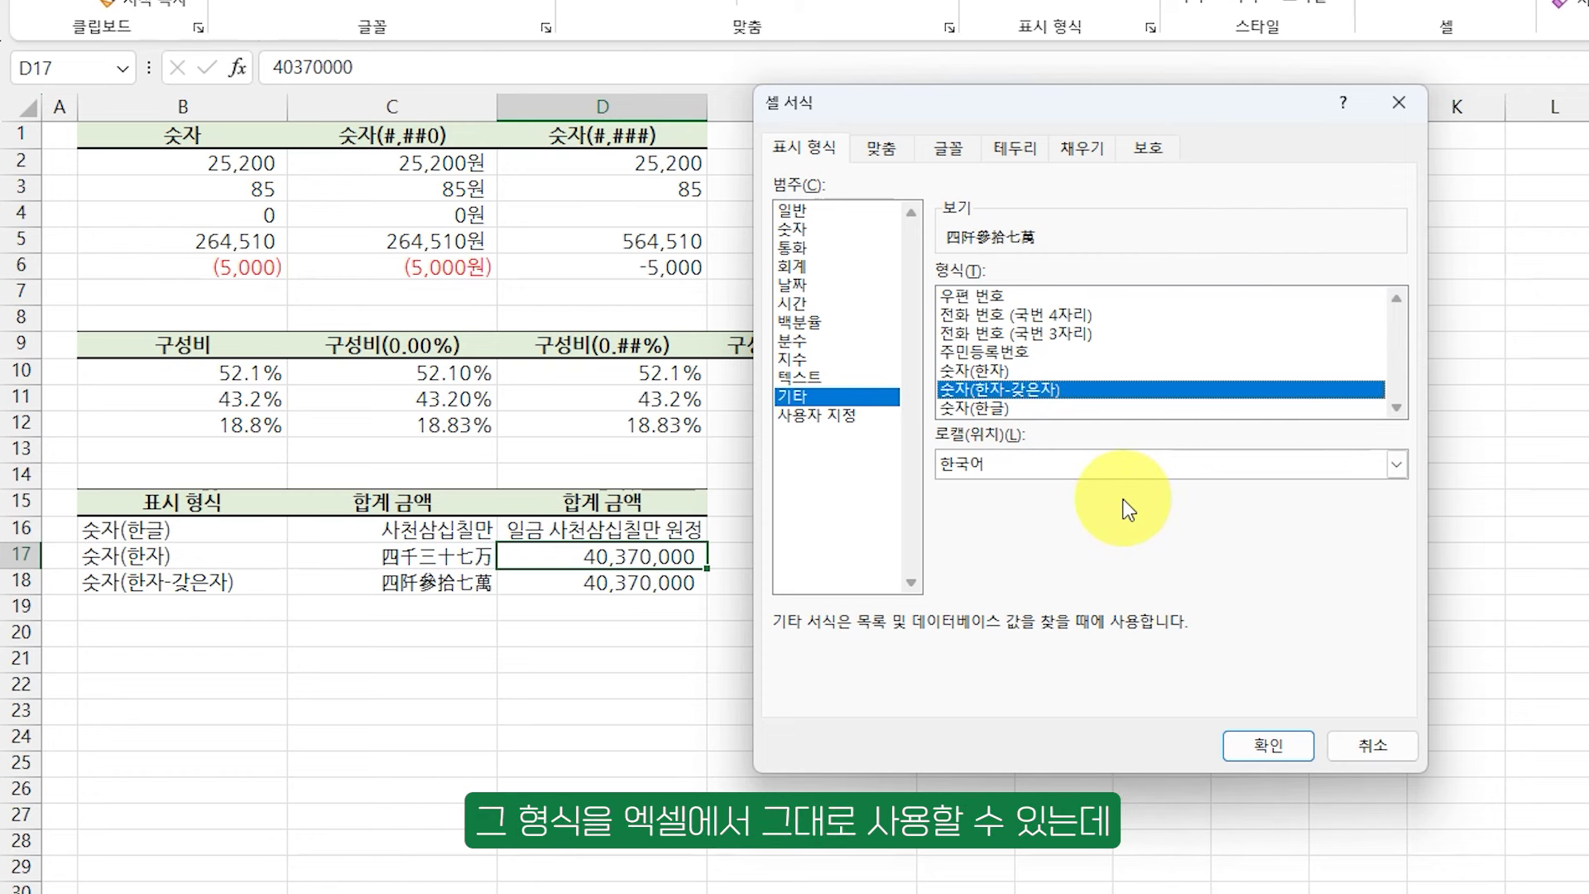
{"action": "left_click", "coordinate": [996, 370]}
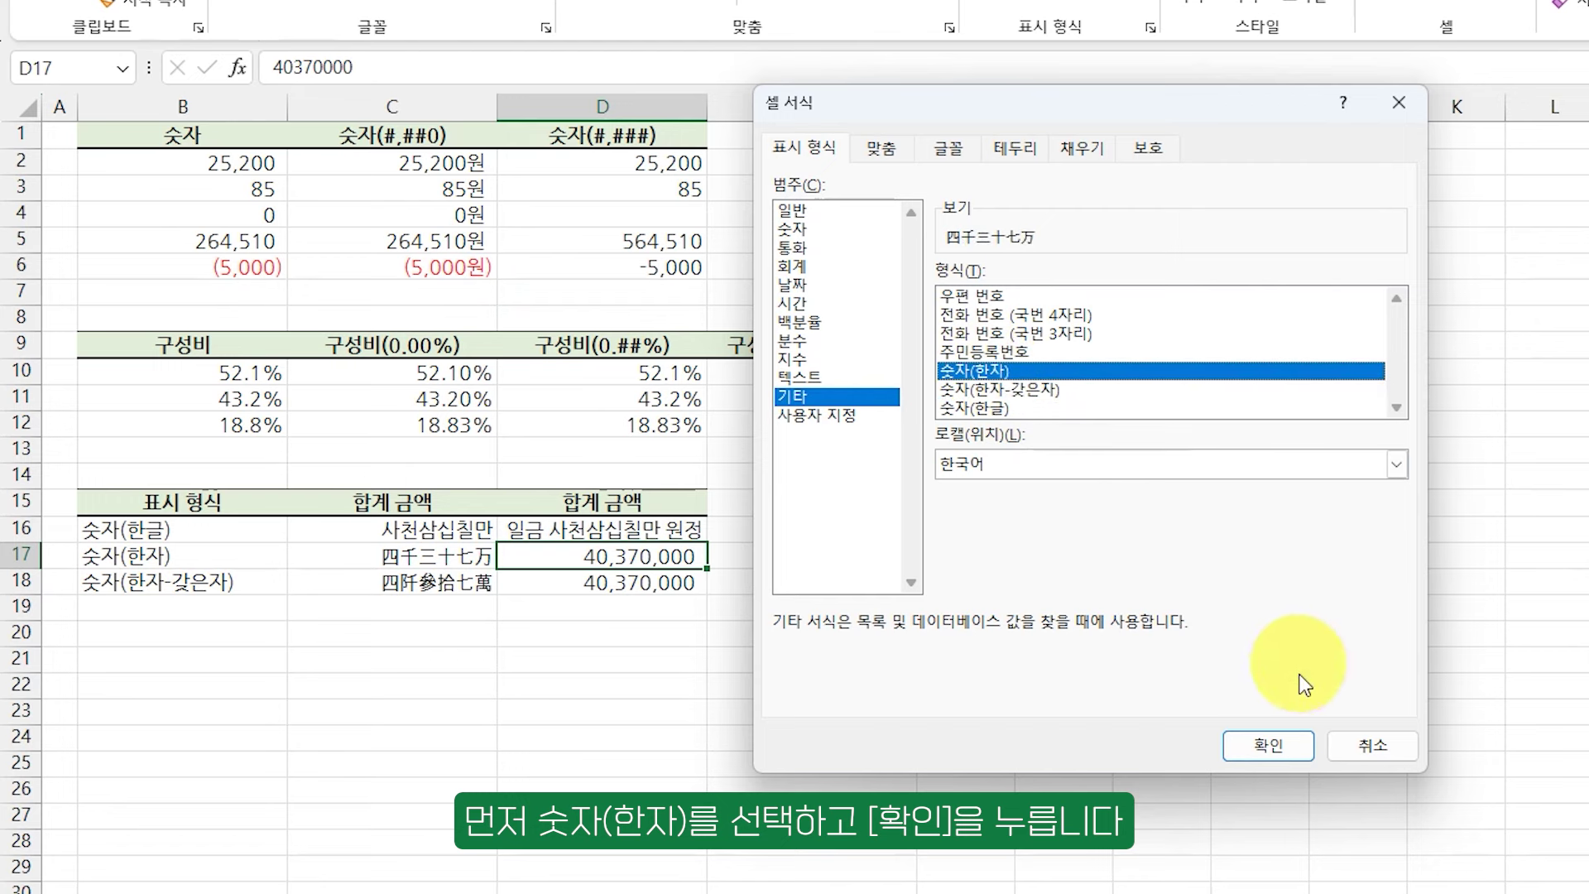
{"action": "left_click", "coordinate": [1269, 746]}
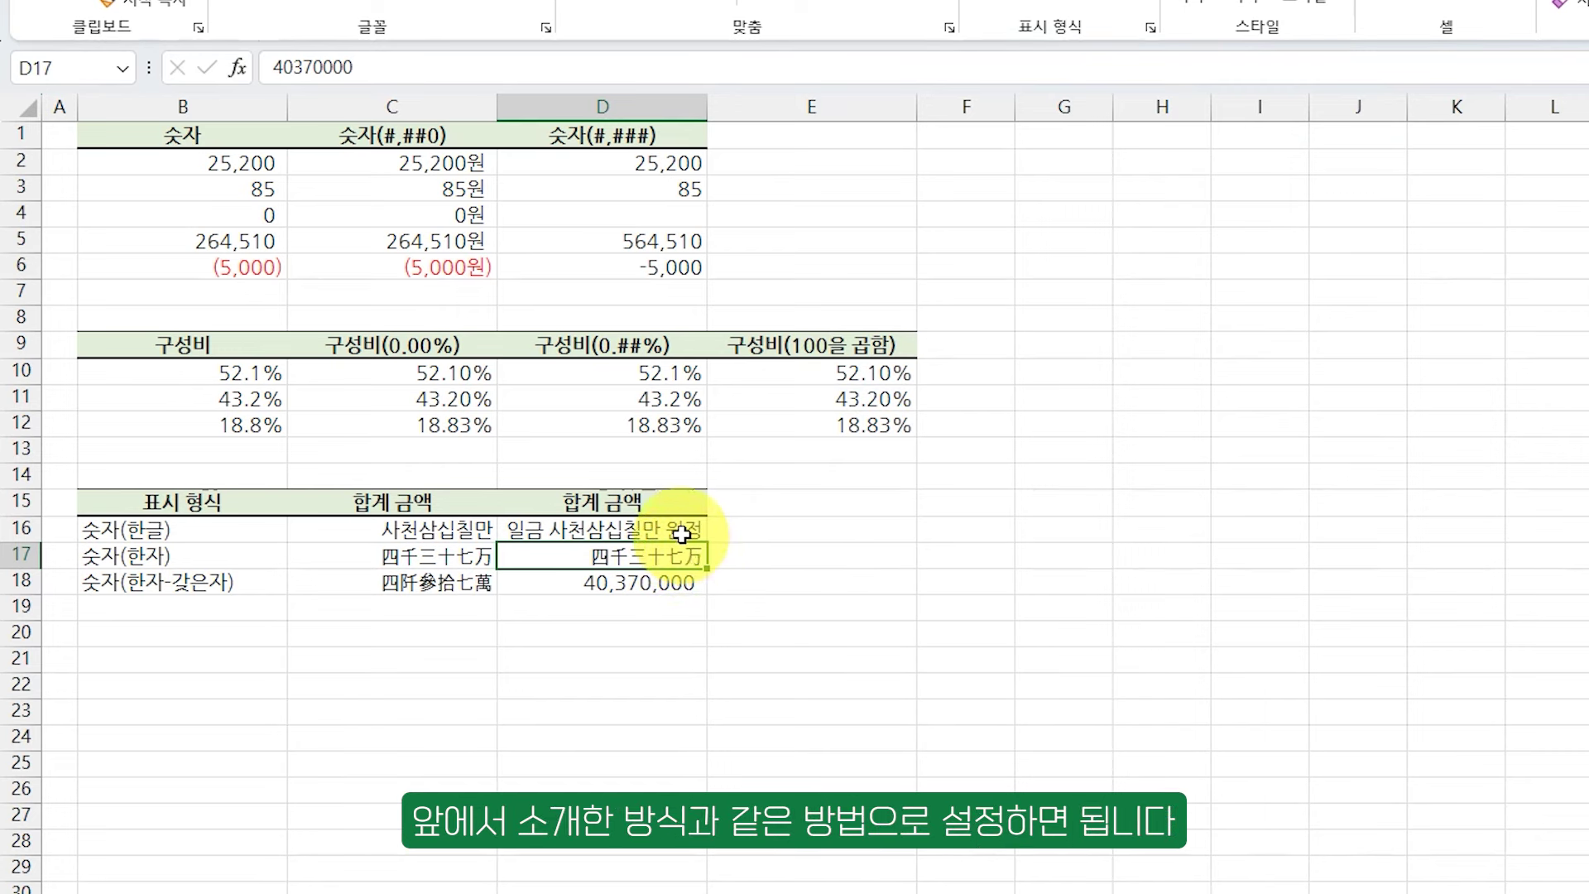
- Format the 합계 금액 in D18 with the 숫자(한자-갖은자) type from the 기타 category
{"action": "left_click", "coordinate": [663, 590]}
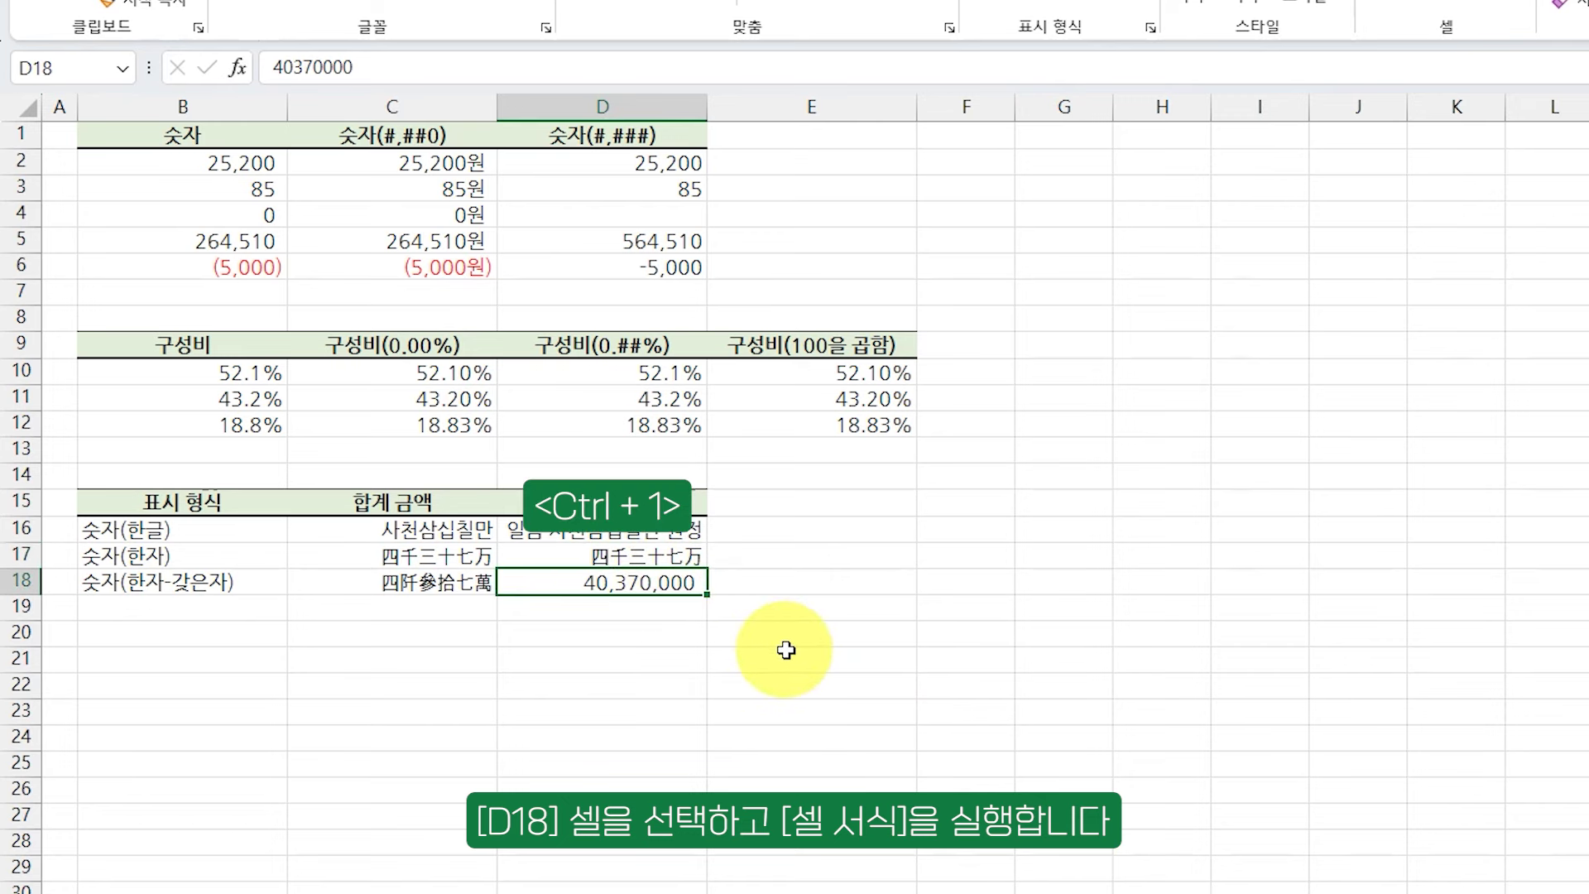
{"action": "key", "text": "ctrl+1"}
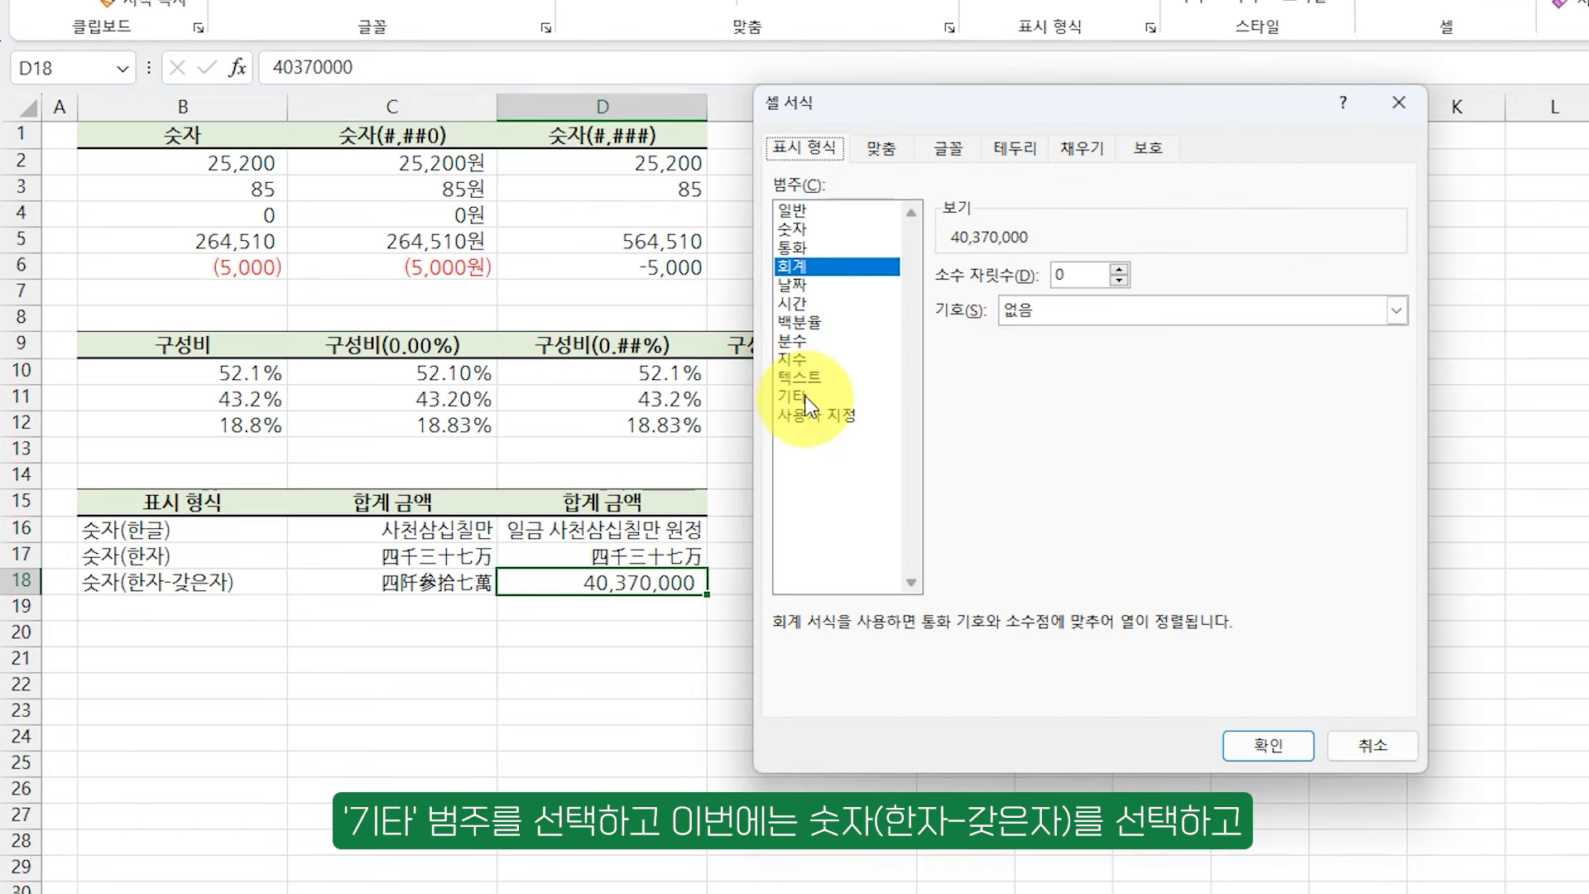
{"action": "left_click", "coordinate": [802, 396]}
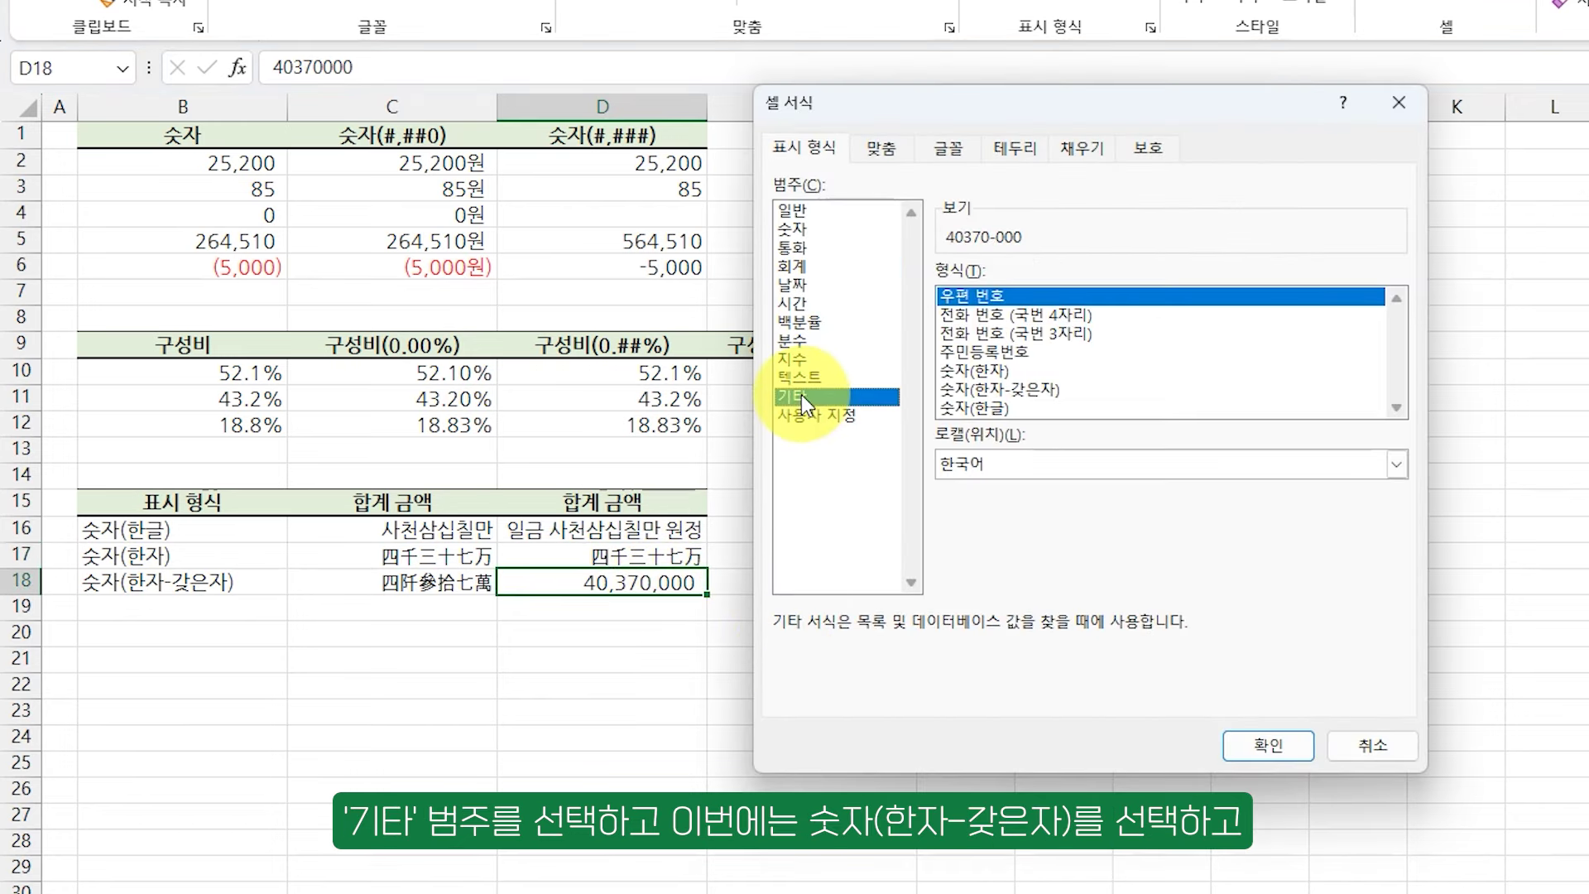
{"action": "left_click", "coordinate": [1034, 391]}
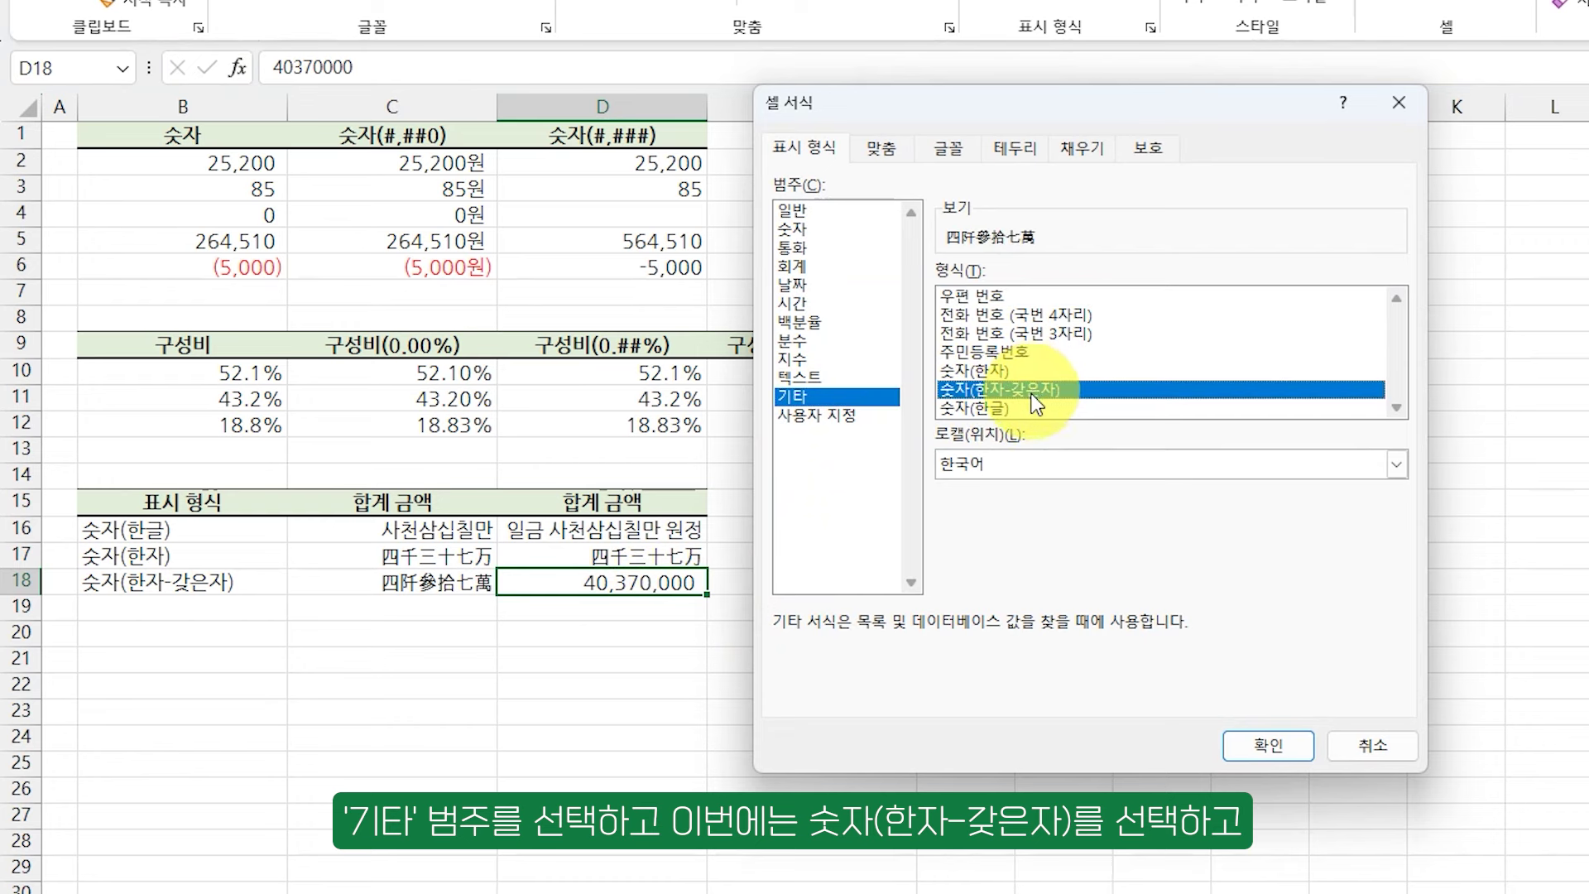
{"action": "left_click", "coordinate": [1278, 744]}
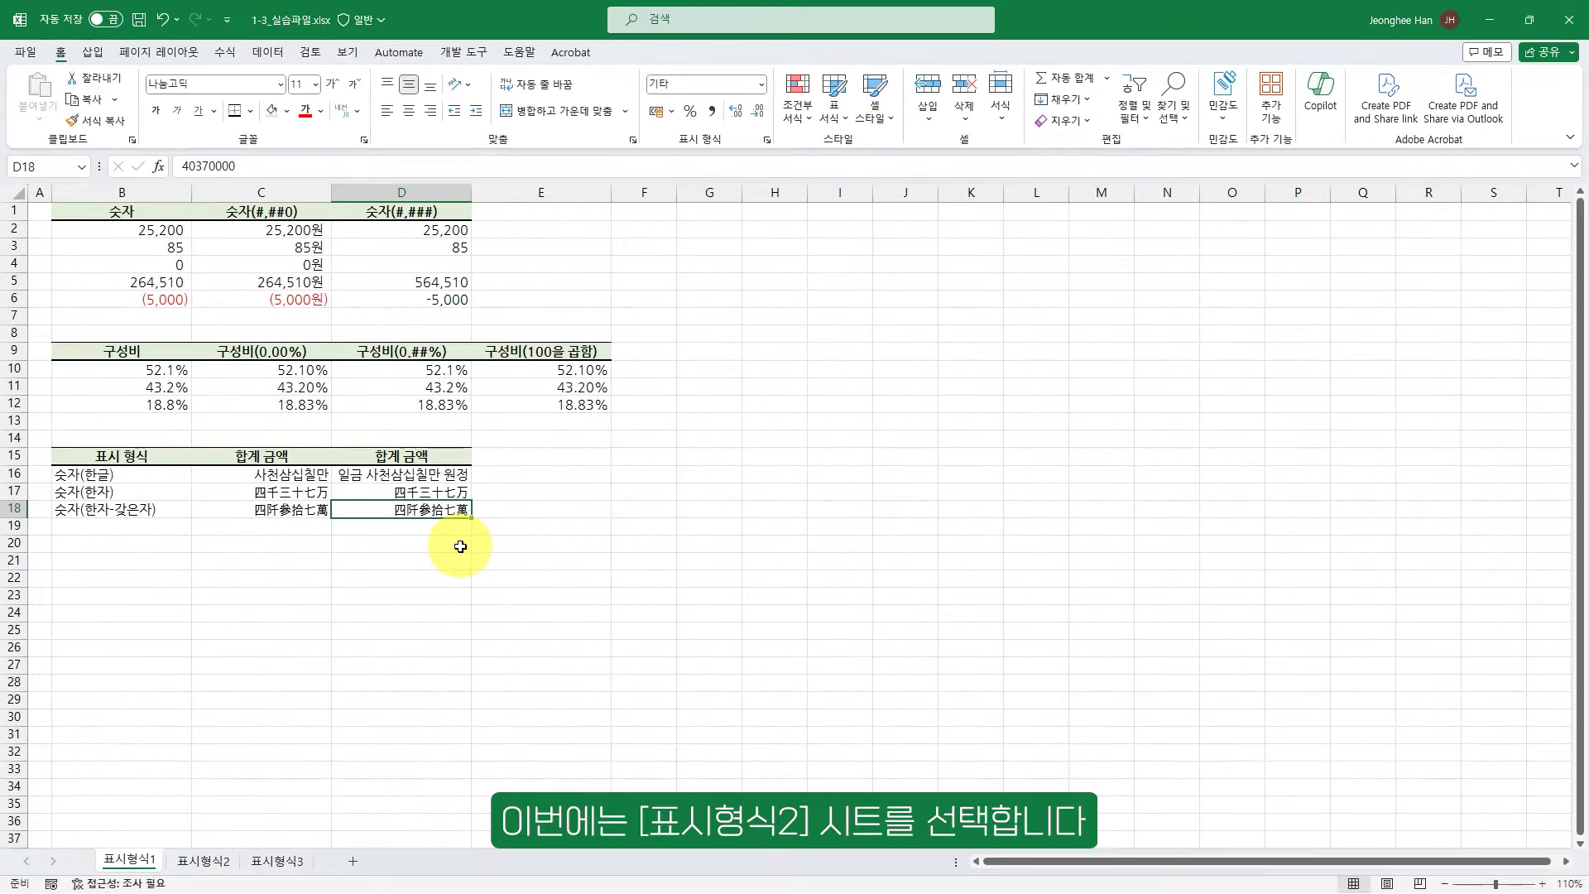
- On the 표시형식2 sheet, apply the custom format @ 가전 to the 분류 cells C4:C12
{"action": "left_click", "coordinate": [204, 866]}
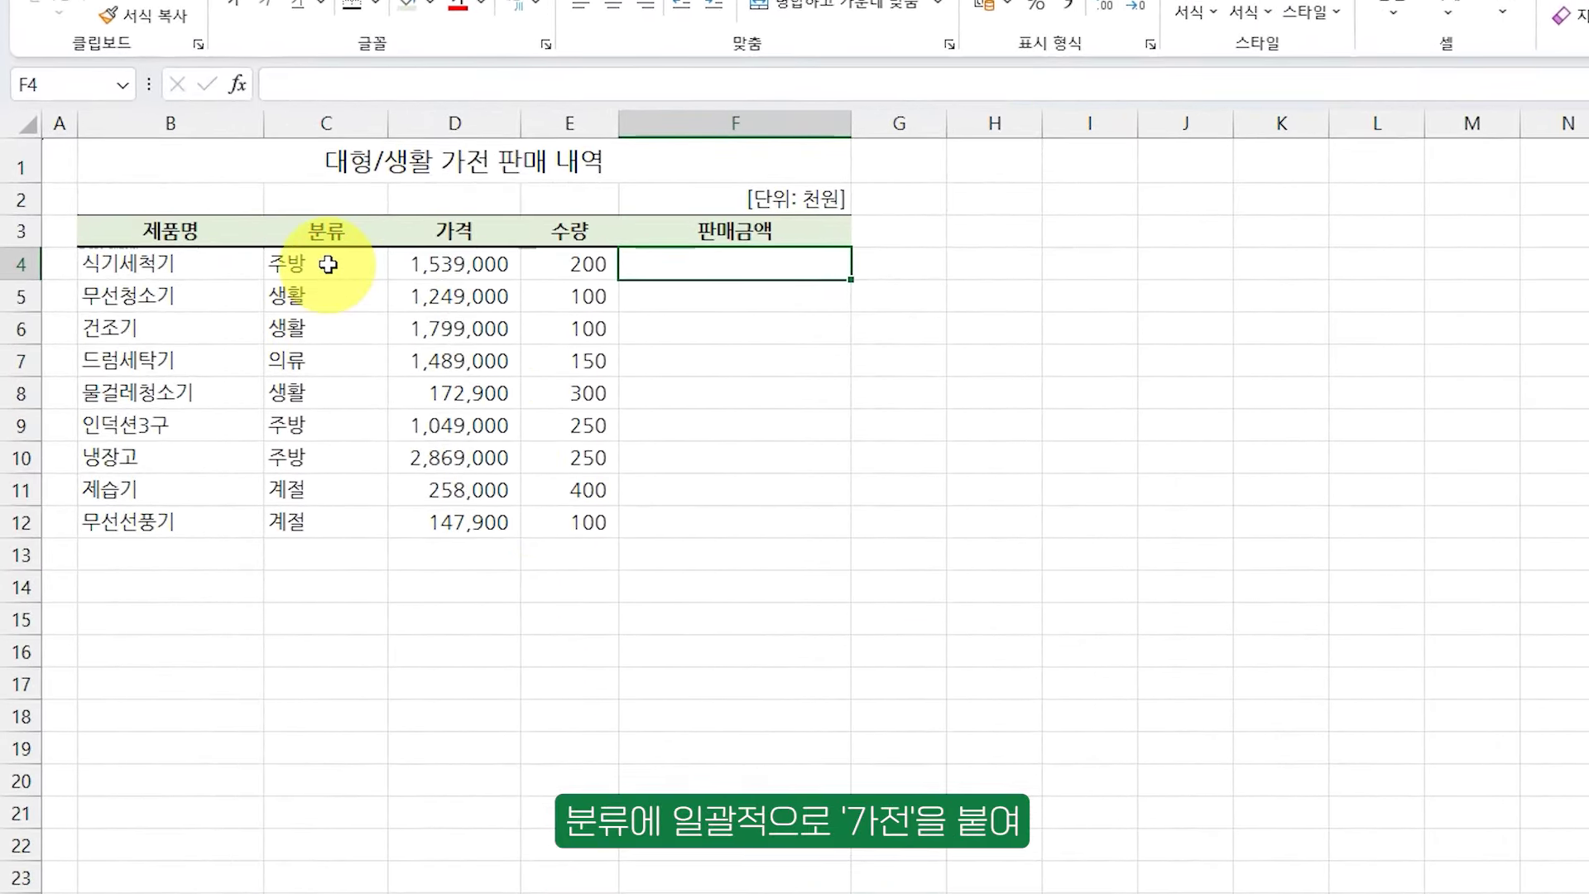
{"action": "left_click", "coordinate": [341, 343]}
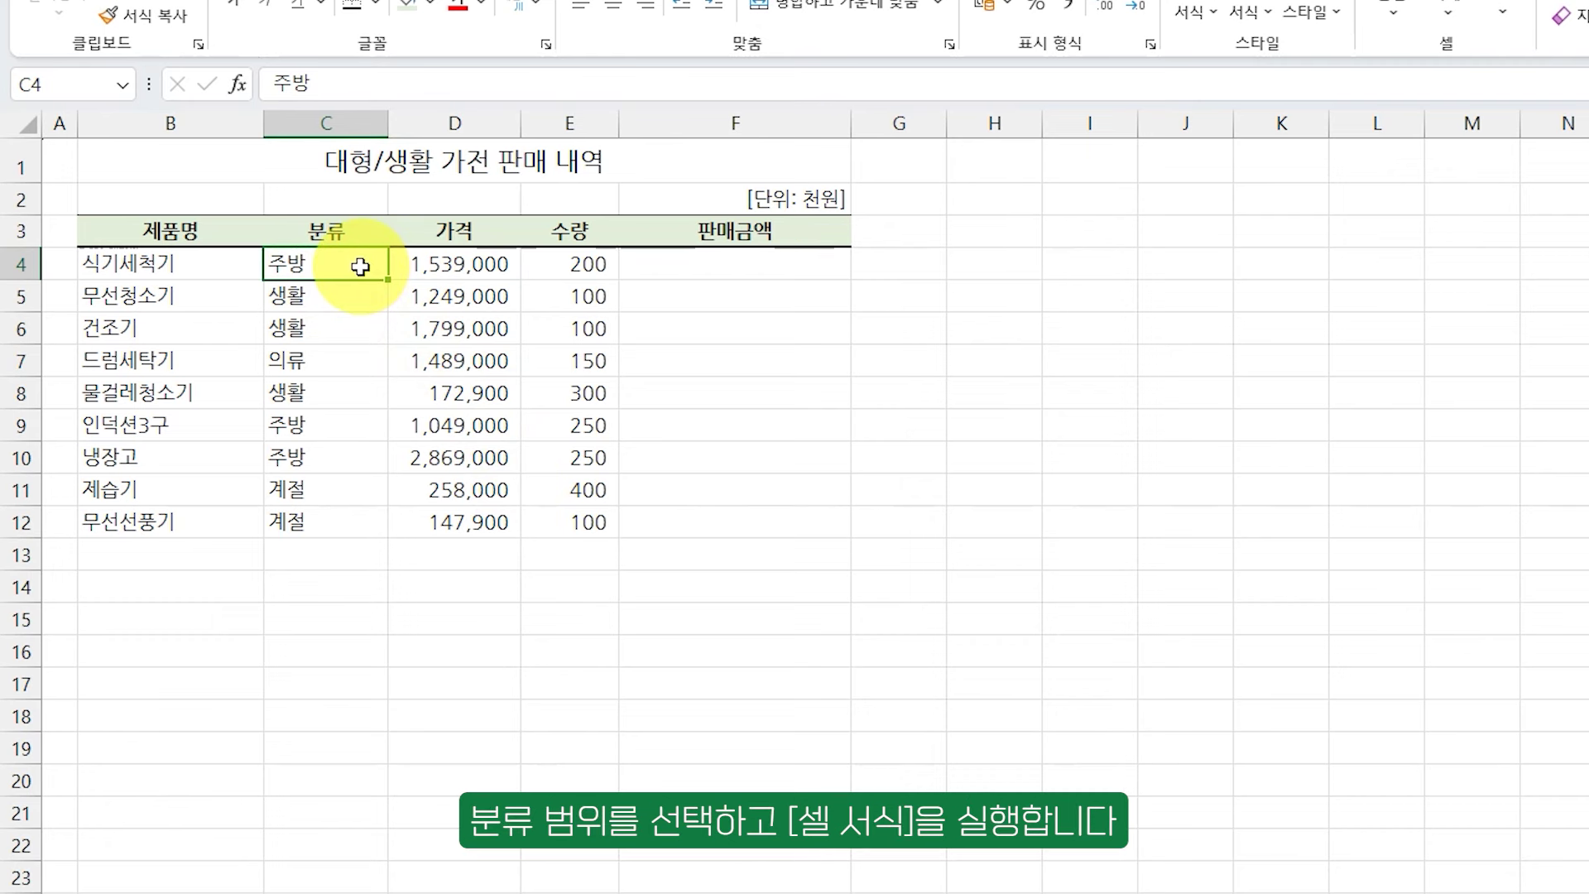
{"action": "left_click_drag", "start_coordinate": [360, 265], "coordinate": [337, 514]}
{"action": "key", "text": "ctrl+1"}
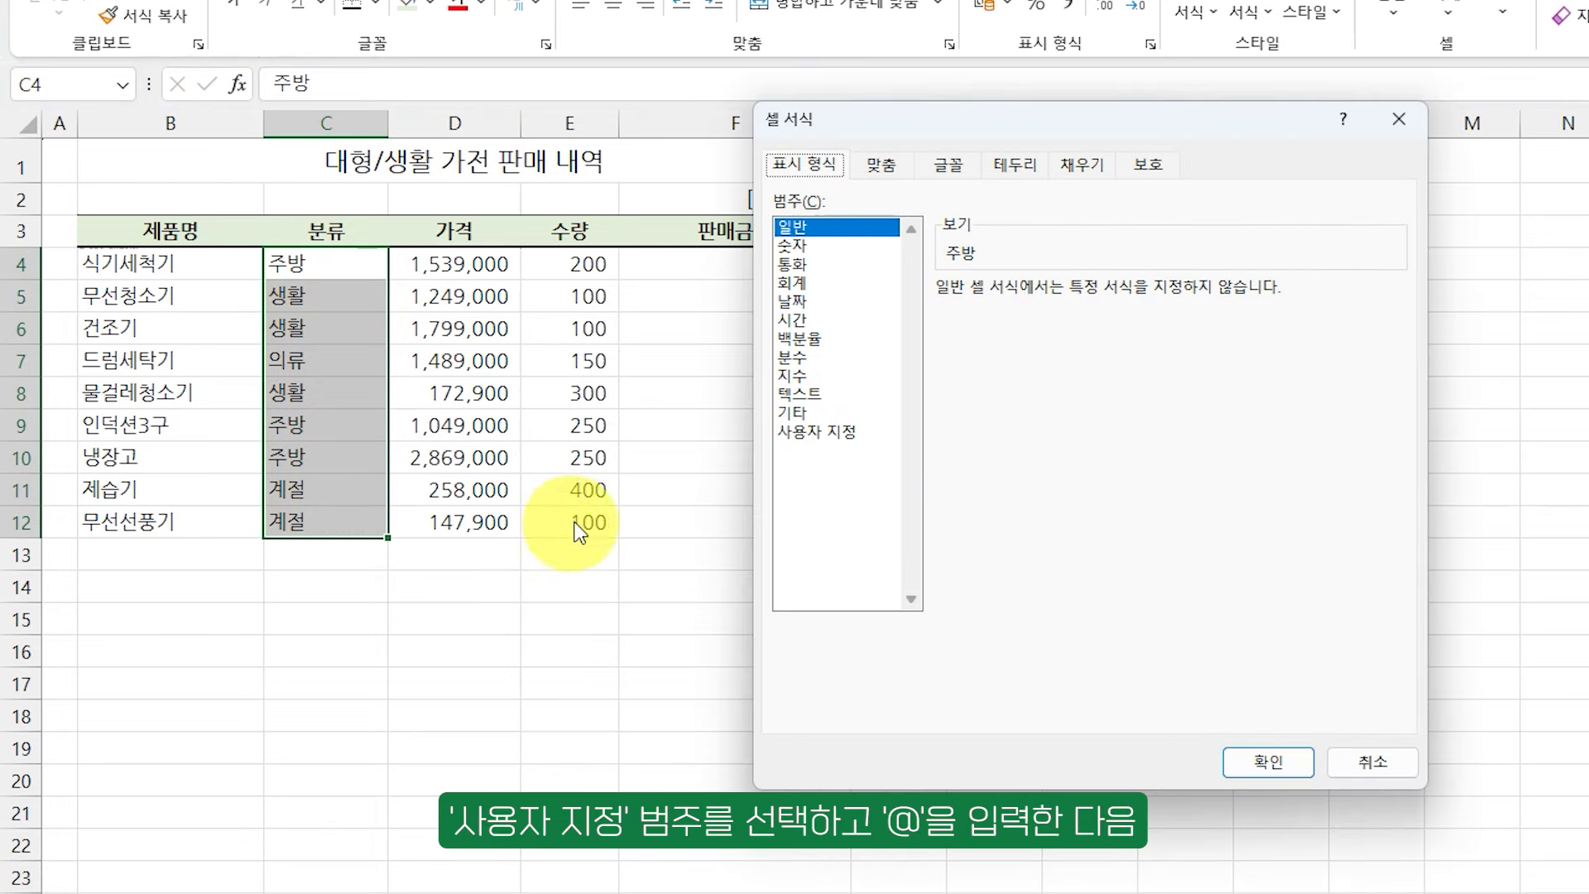
{"action": "left_click", "coordinate": [849, 432]}
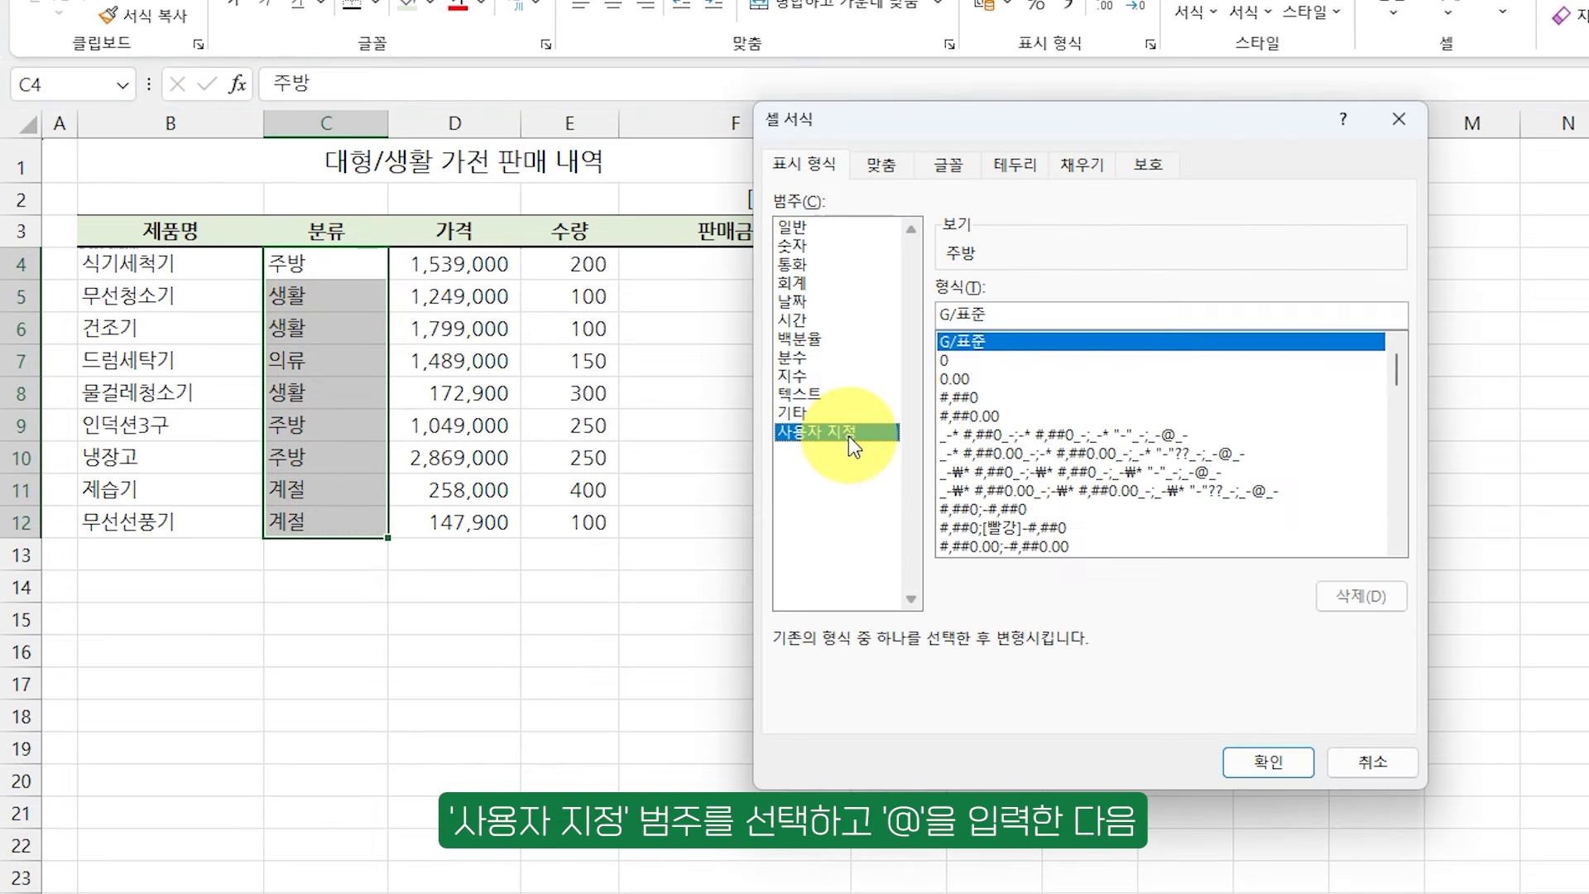
{"action": "left_click", "coordinate": [994, 311]}
{"action": "key", "text": "BackSpace"}
{"action": "key", "text": "BackSpace"}
{"action": "key", "text": "BackSpace"}
{"action": "key", "text": "BackSpace"}
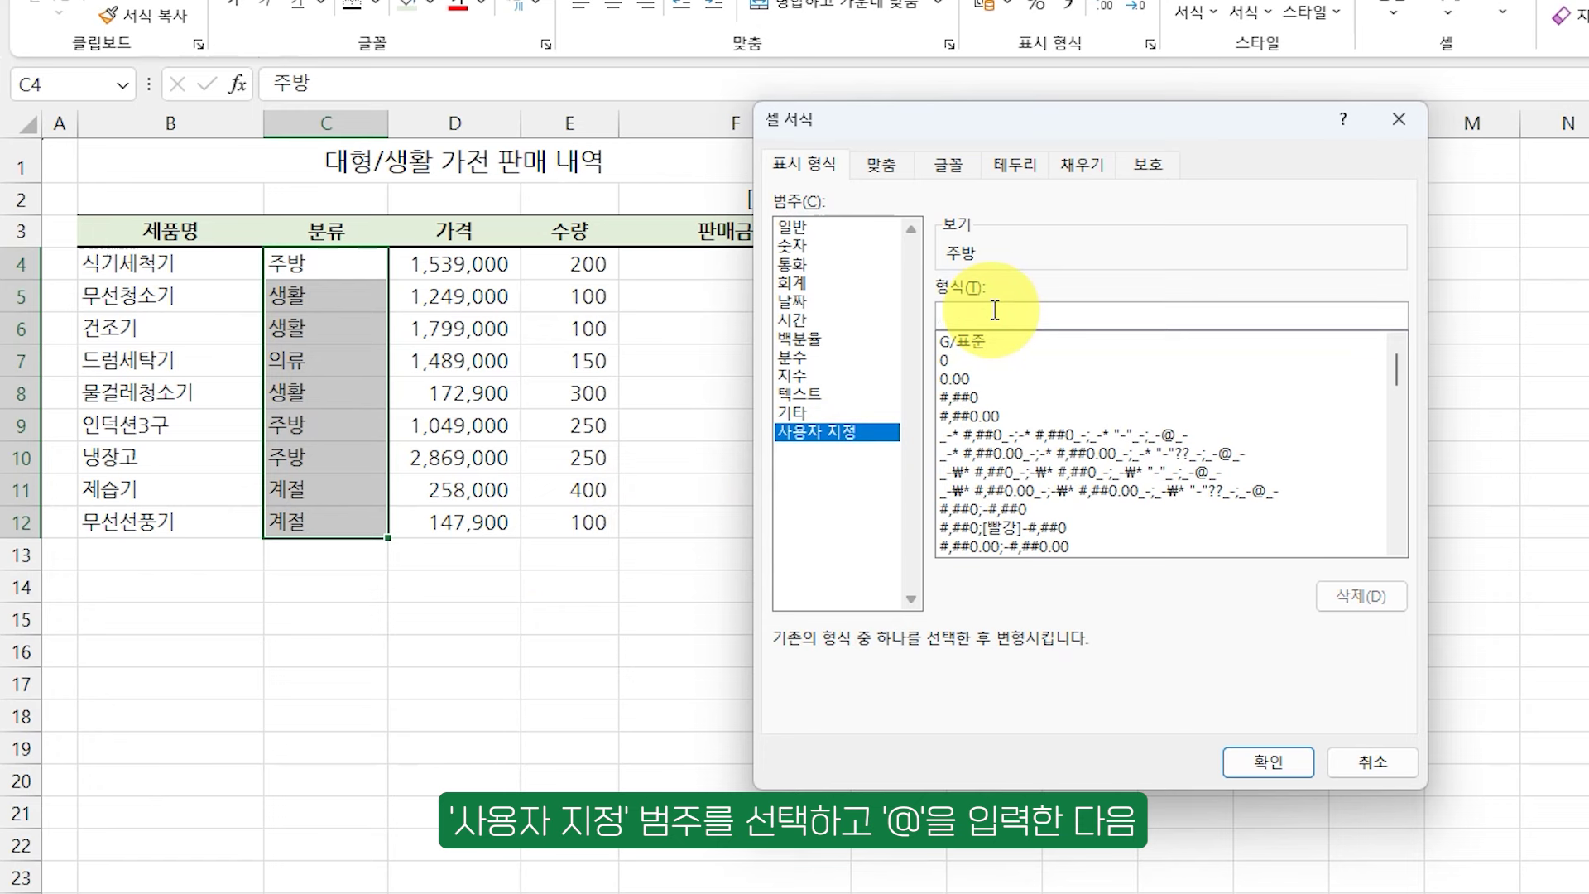
{"action": "type", "text": "@"}
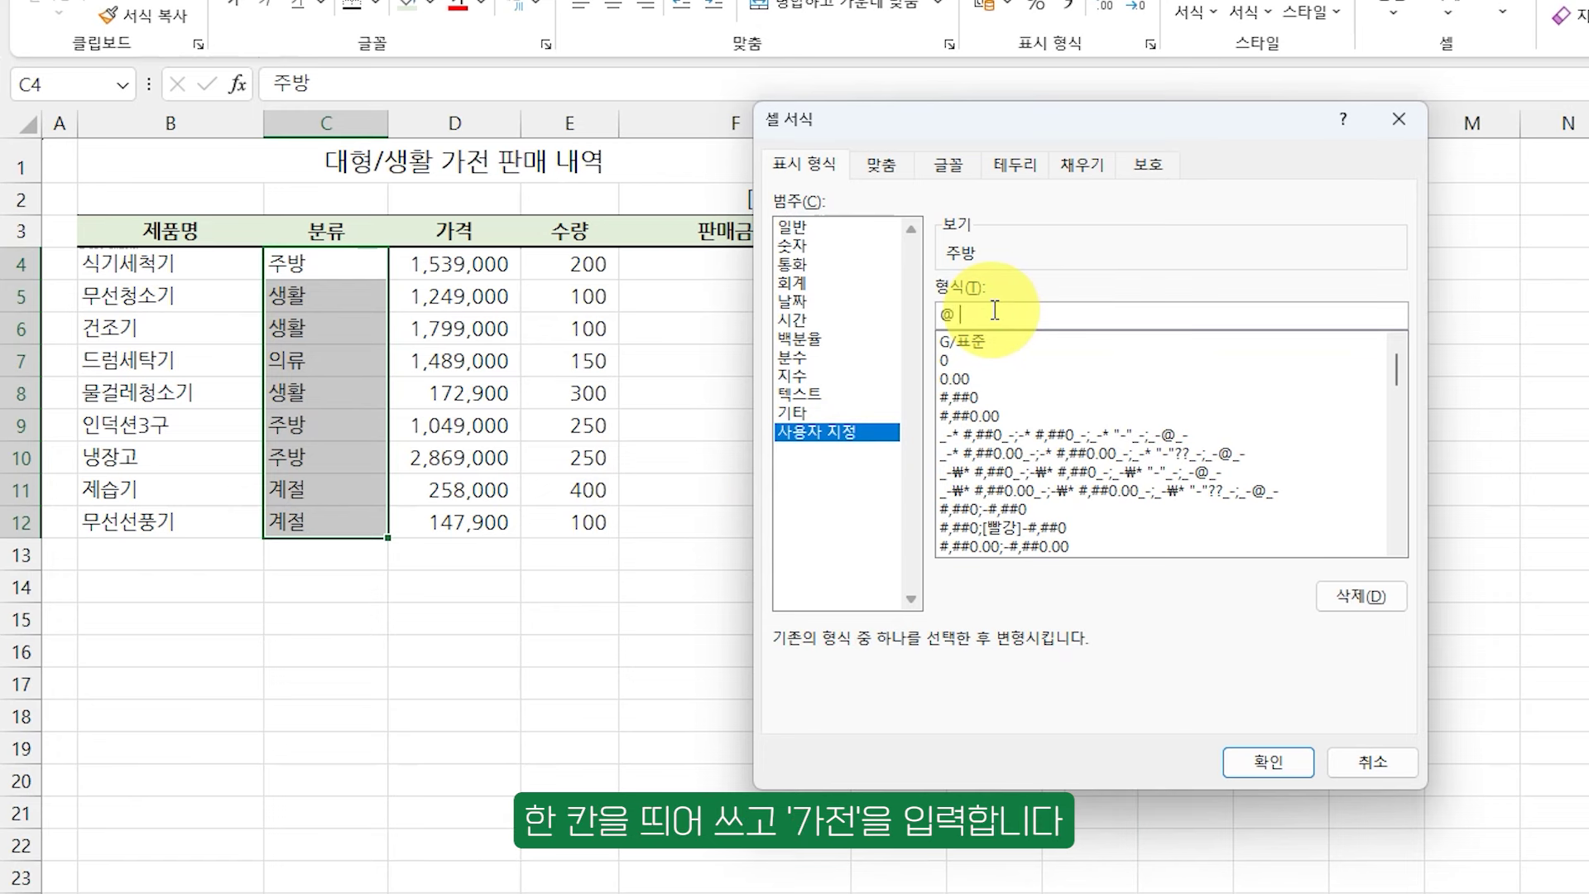
{"action": "type", "text": " 가전"}
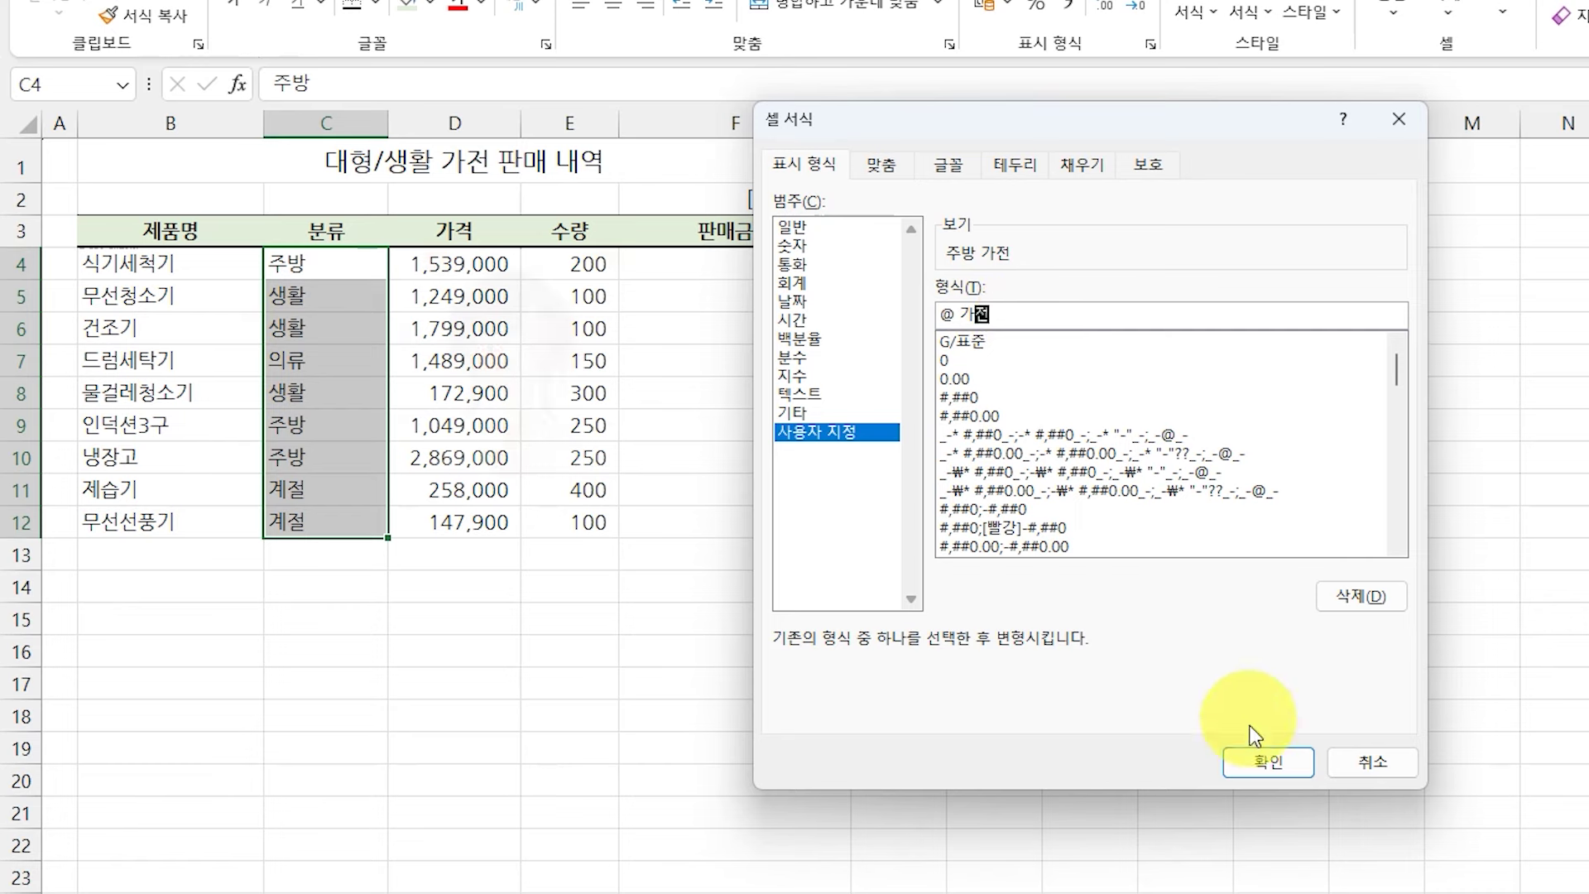
{"action": "left_click", "coordinate": [1262, 758]}
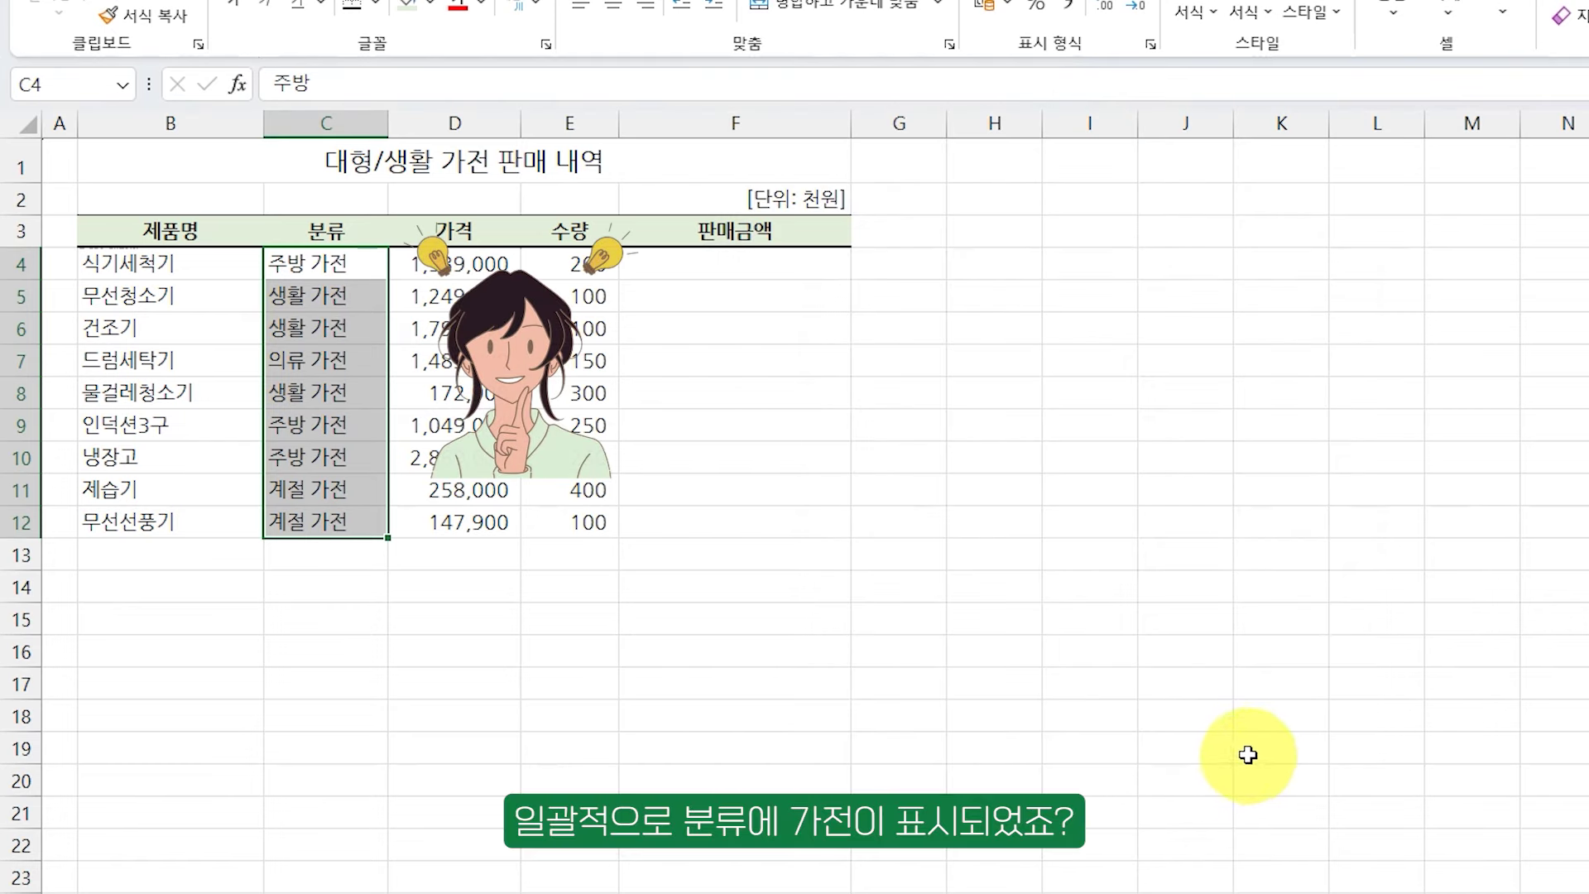
{"action": "left_click", "coordinate": [355, 265]}
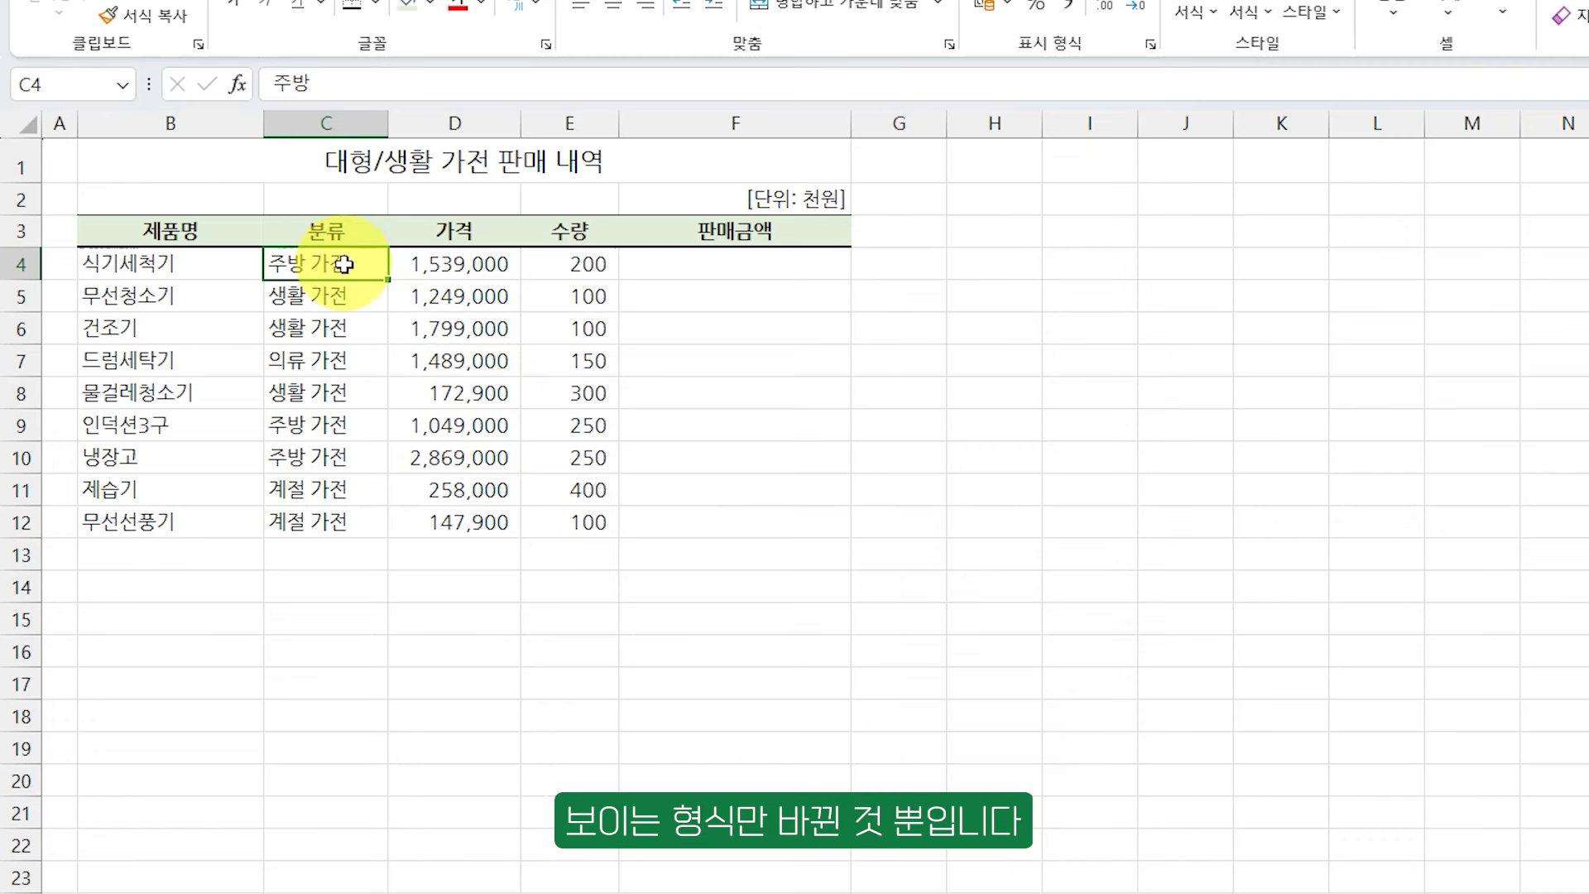
- Calculate 판매금액 in F4 with =D4*E4 and fill the formula down to F12
{"action": "left_click", "coordinate": [745, 264]}
{"action": "type", "text": "="}
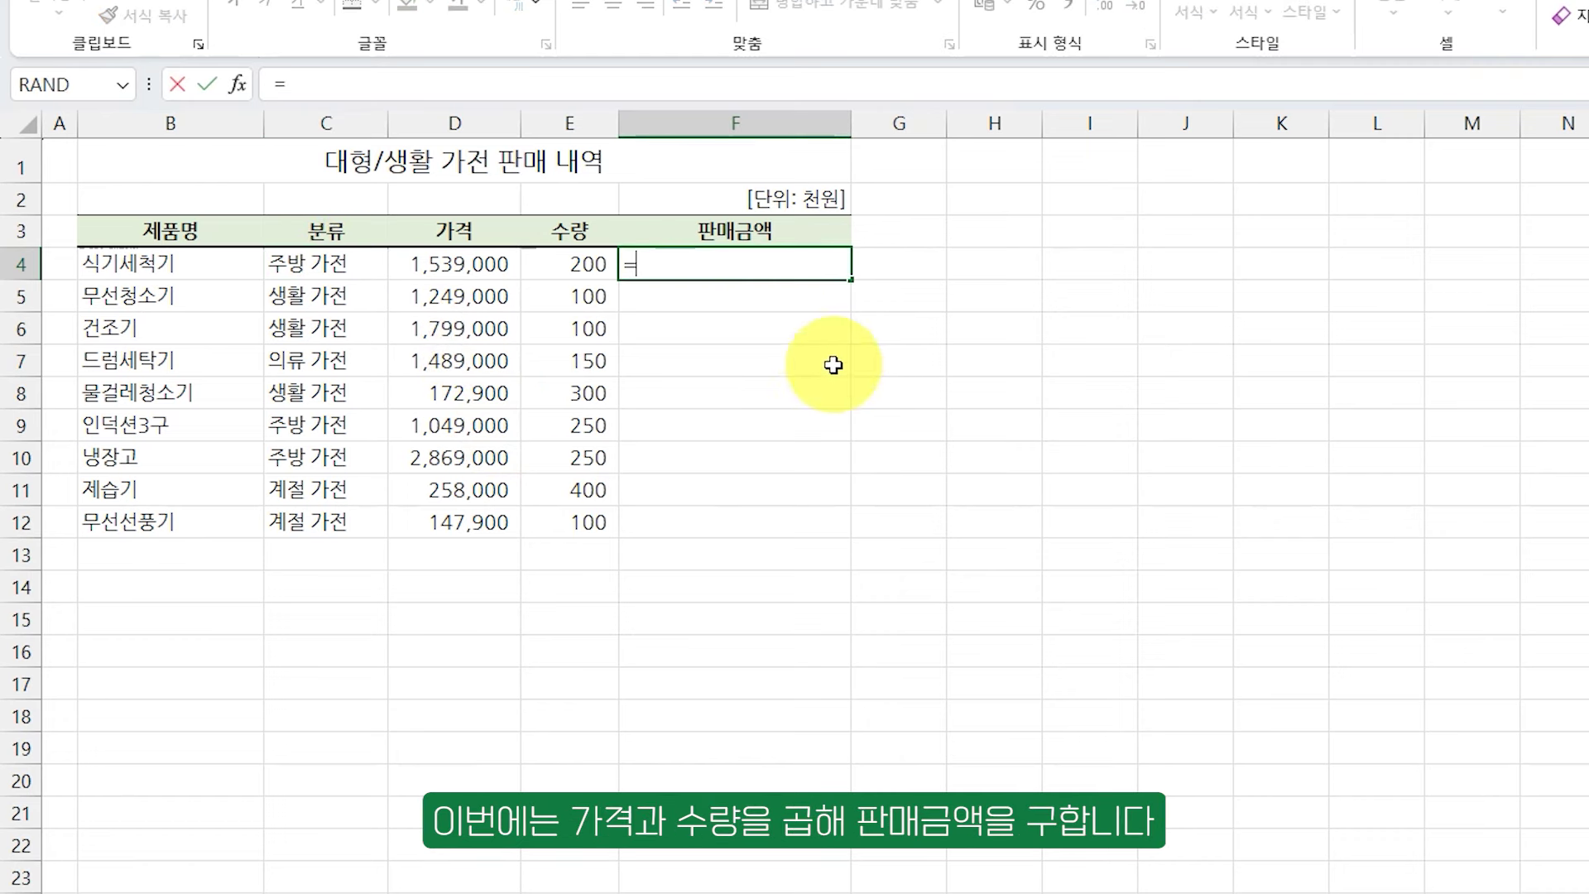
{"action": "left_click", "coordinate": [445, 267]}
{"action": "type", "text": "*"}
{"action": "left_click", "coordinate": [596, 263]}
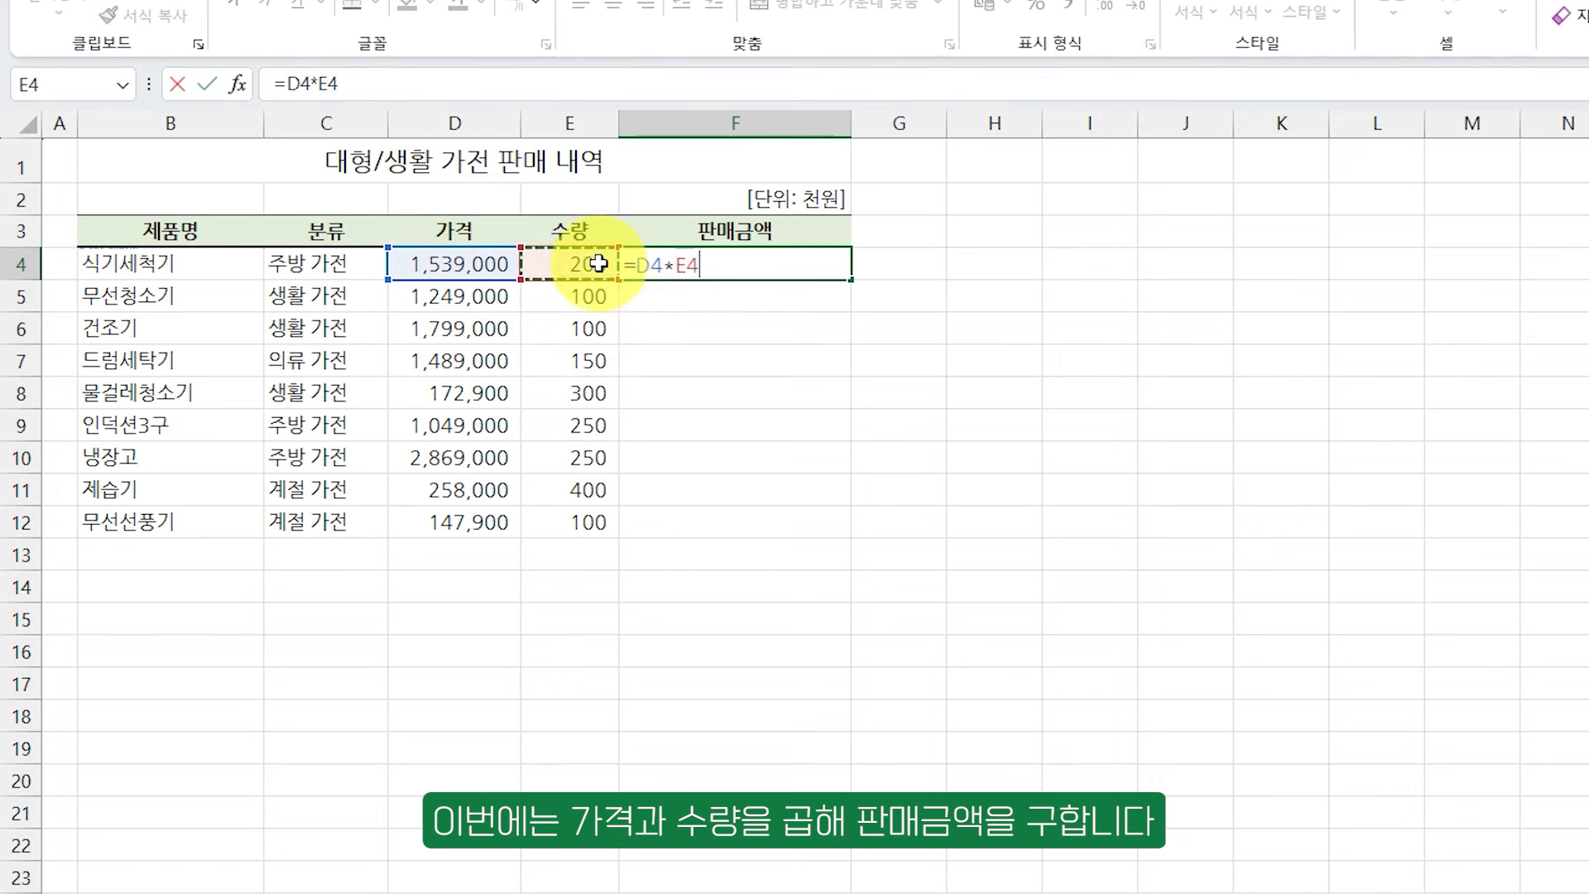
{"action": "key", "text": "Return"}
{"action": "left_click", "coordinate": [840, 270]}
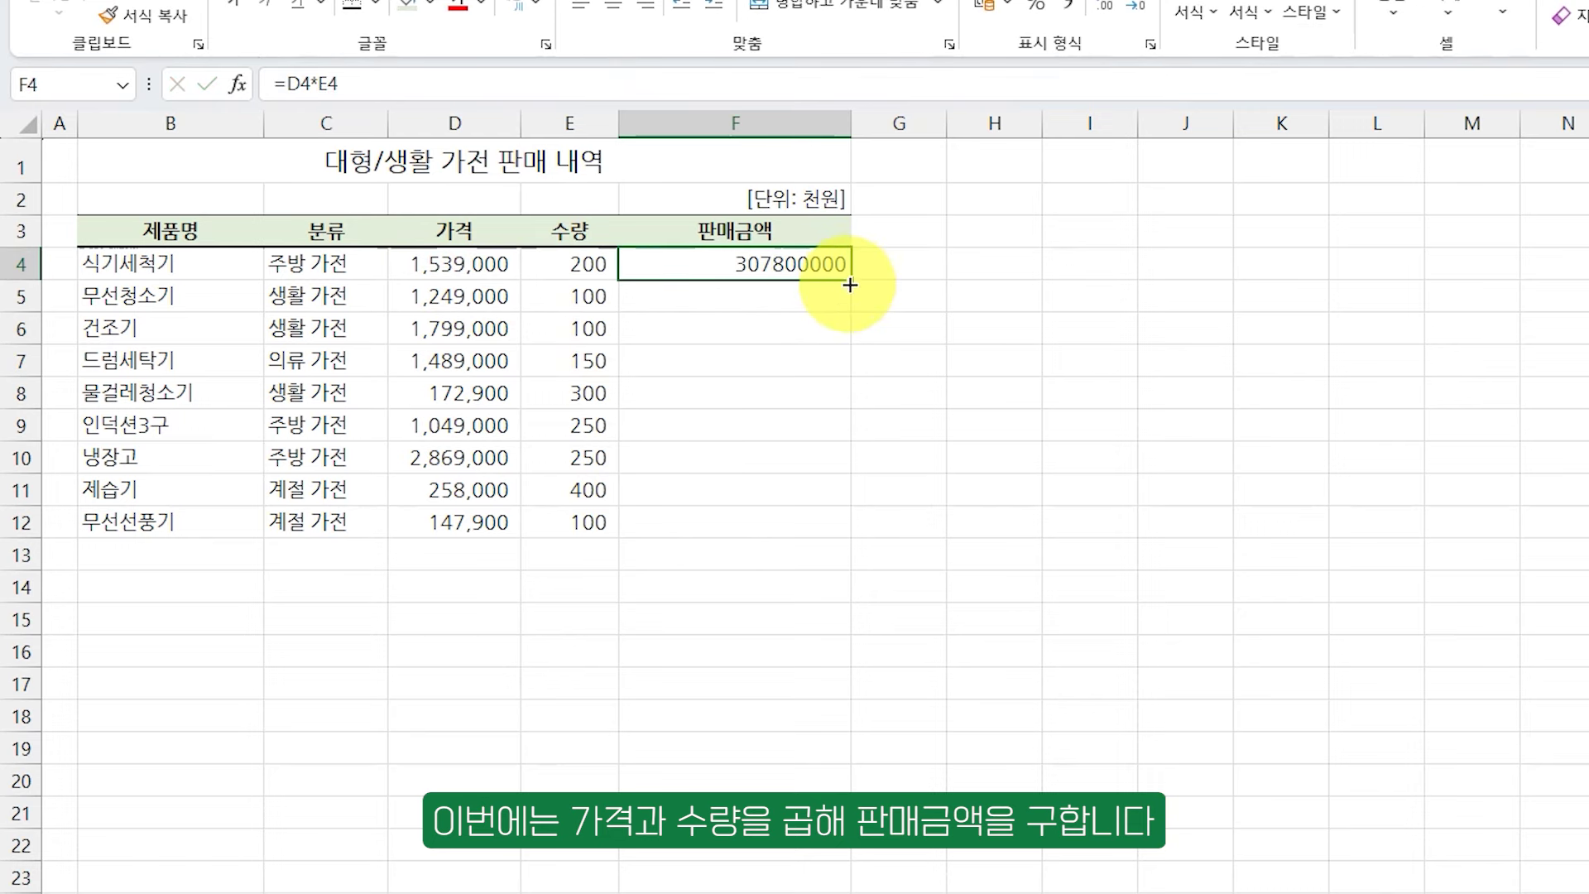
{"action": "double_click", "coordinate": [850, 279]}
- Apply the custom format #,##0, to the 판매금액 cells F4:F12, trying a second trailing comma before keeping just one
{"action": "key", "text": "ctrl+1"}
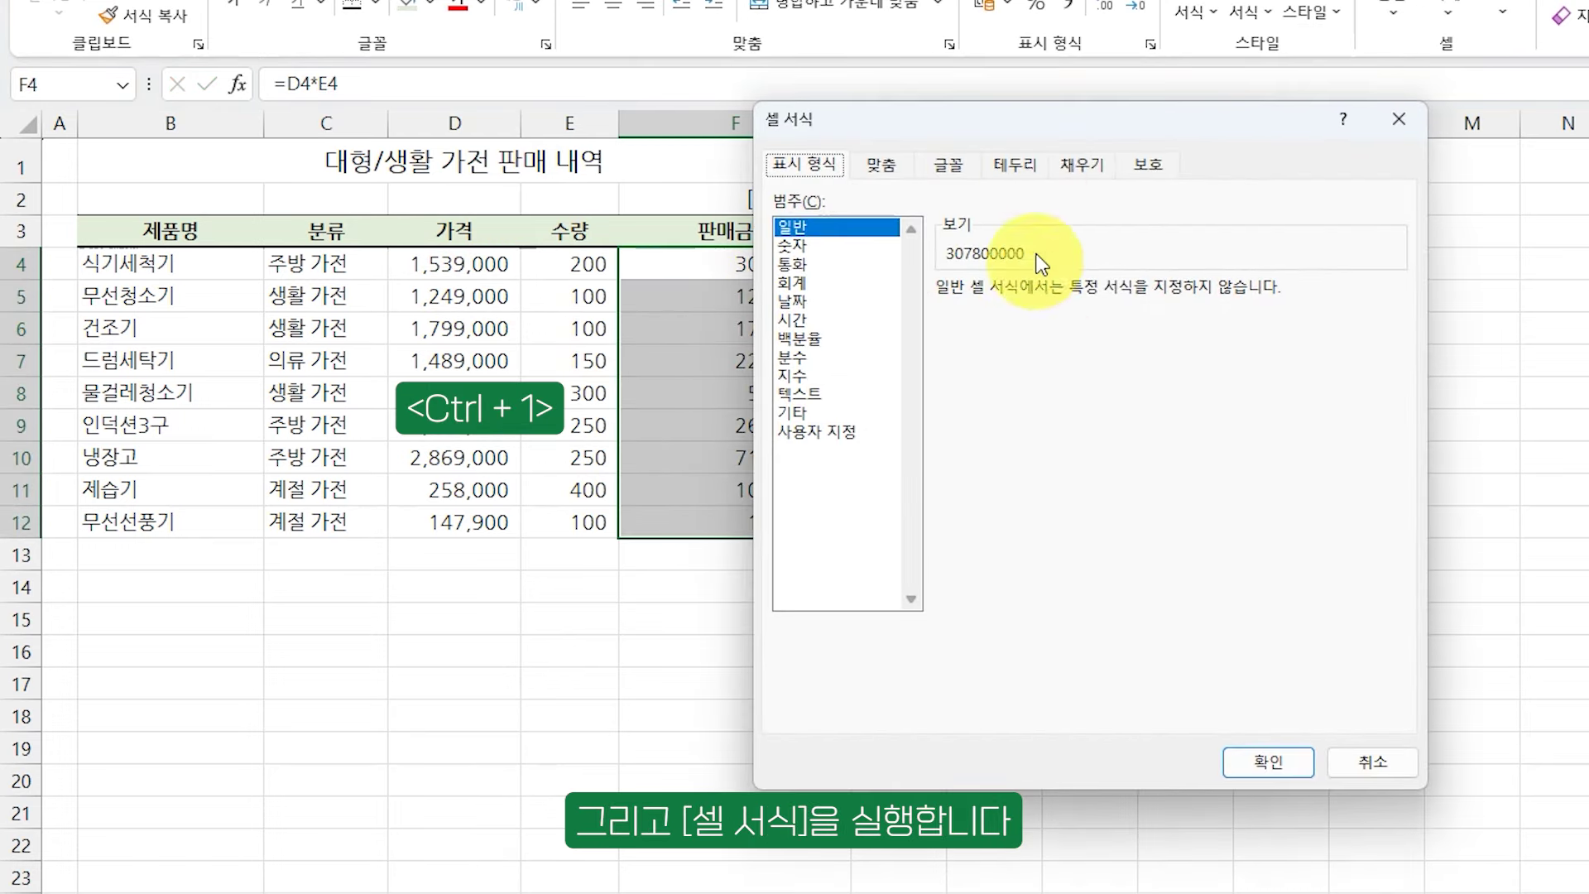
{"action": "left_click_drag", "start_coordinate": [1044, 136], "coordinate": [1208, 137]}
{"action": "left_click", "coordinate": [987, 437]}
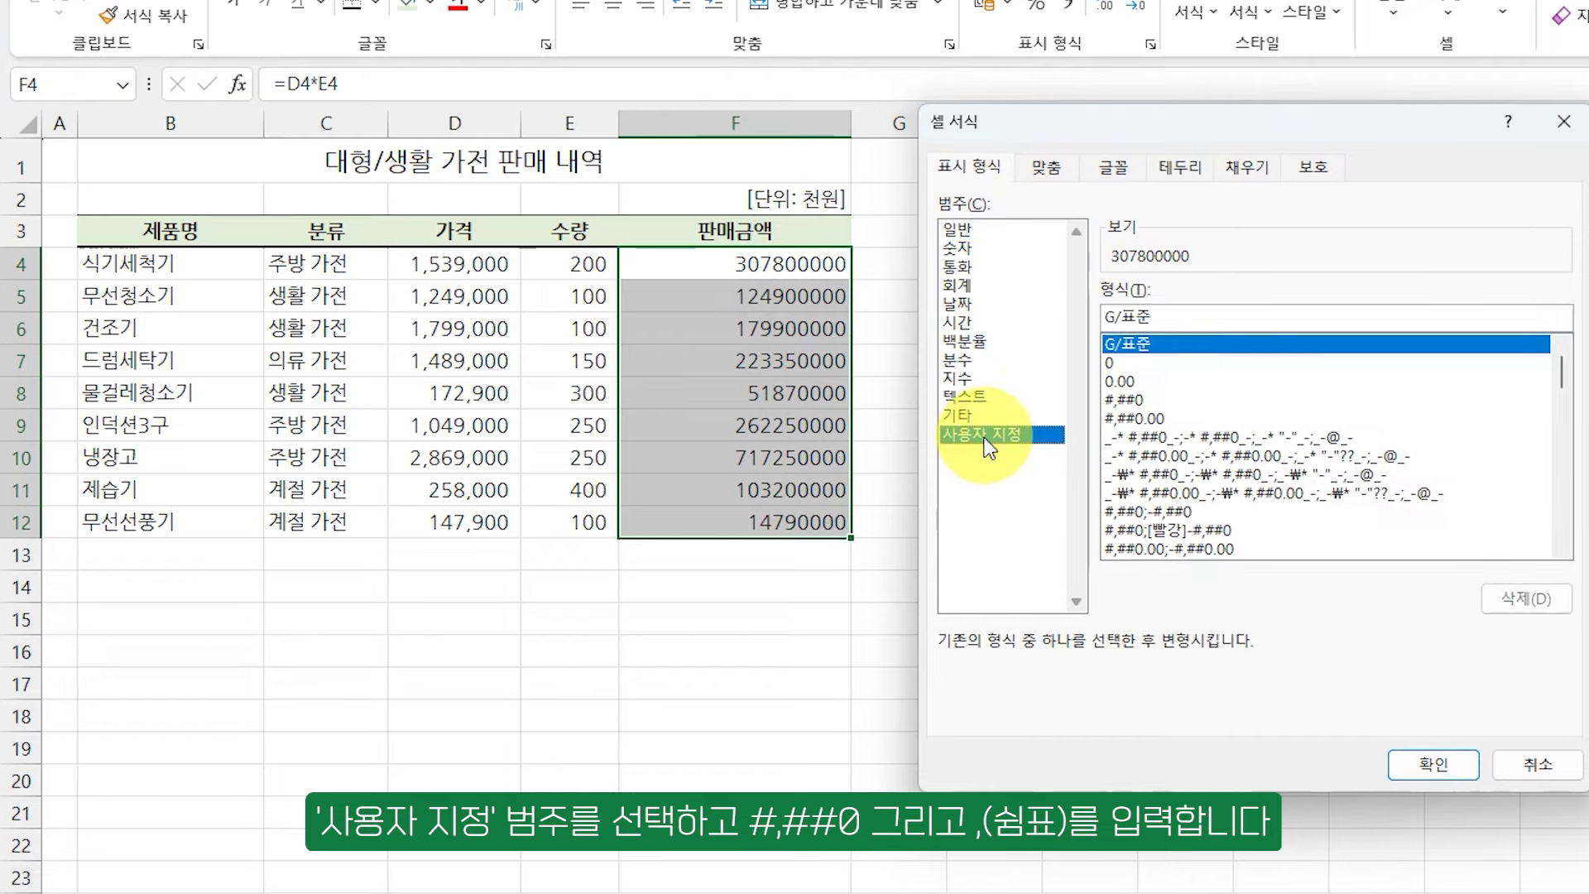
{"action": "left_click", "coordinate": [1134, 399]}
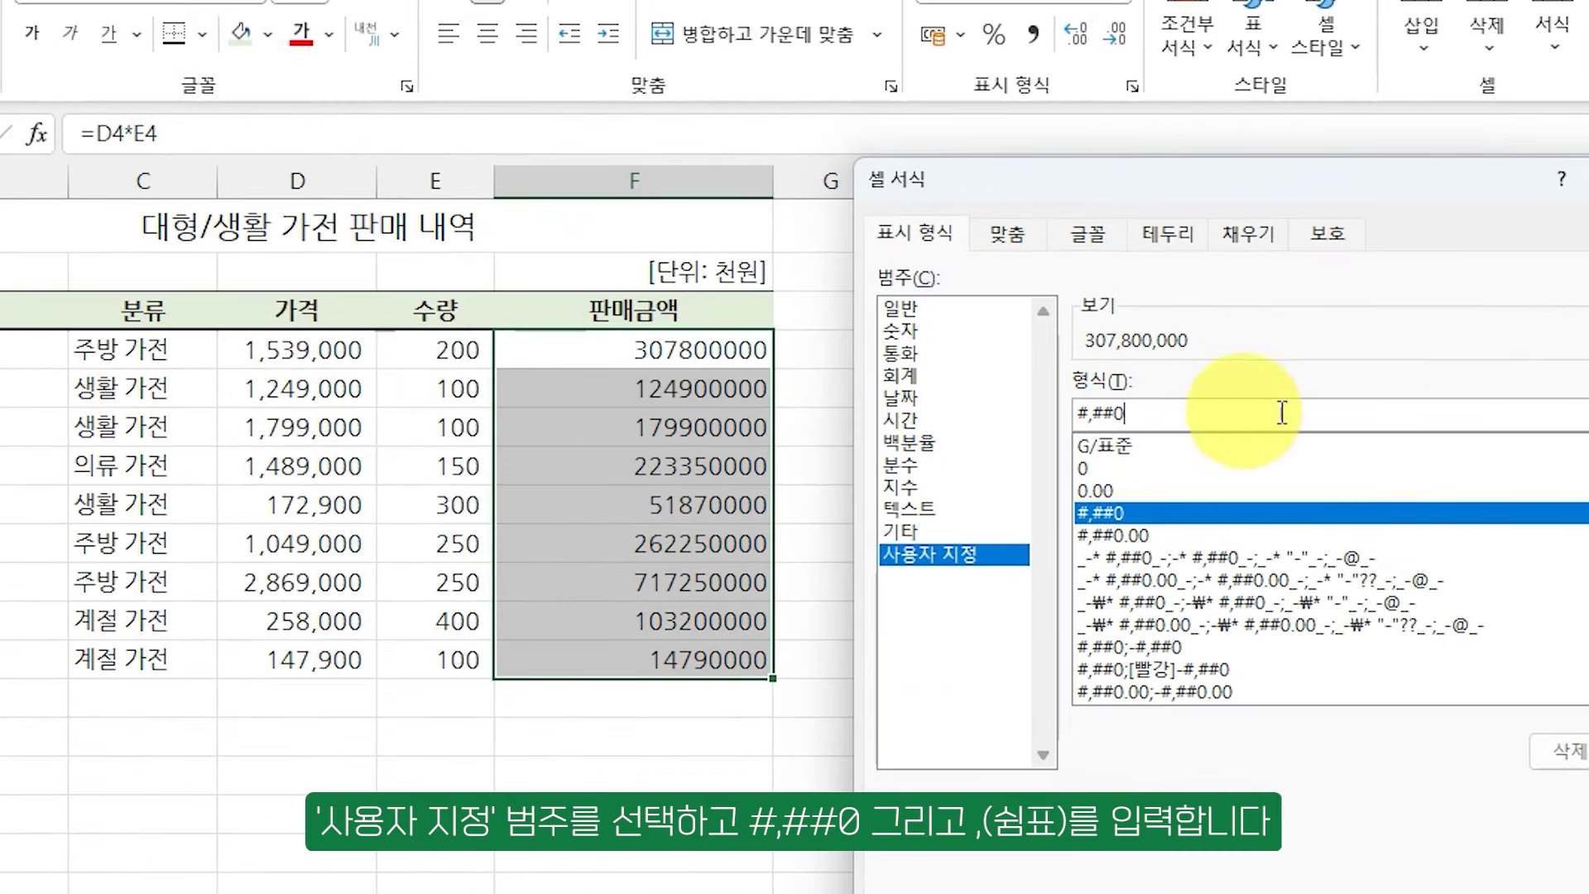
{"action": "type", "text": ","}
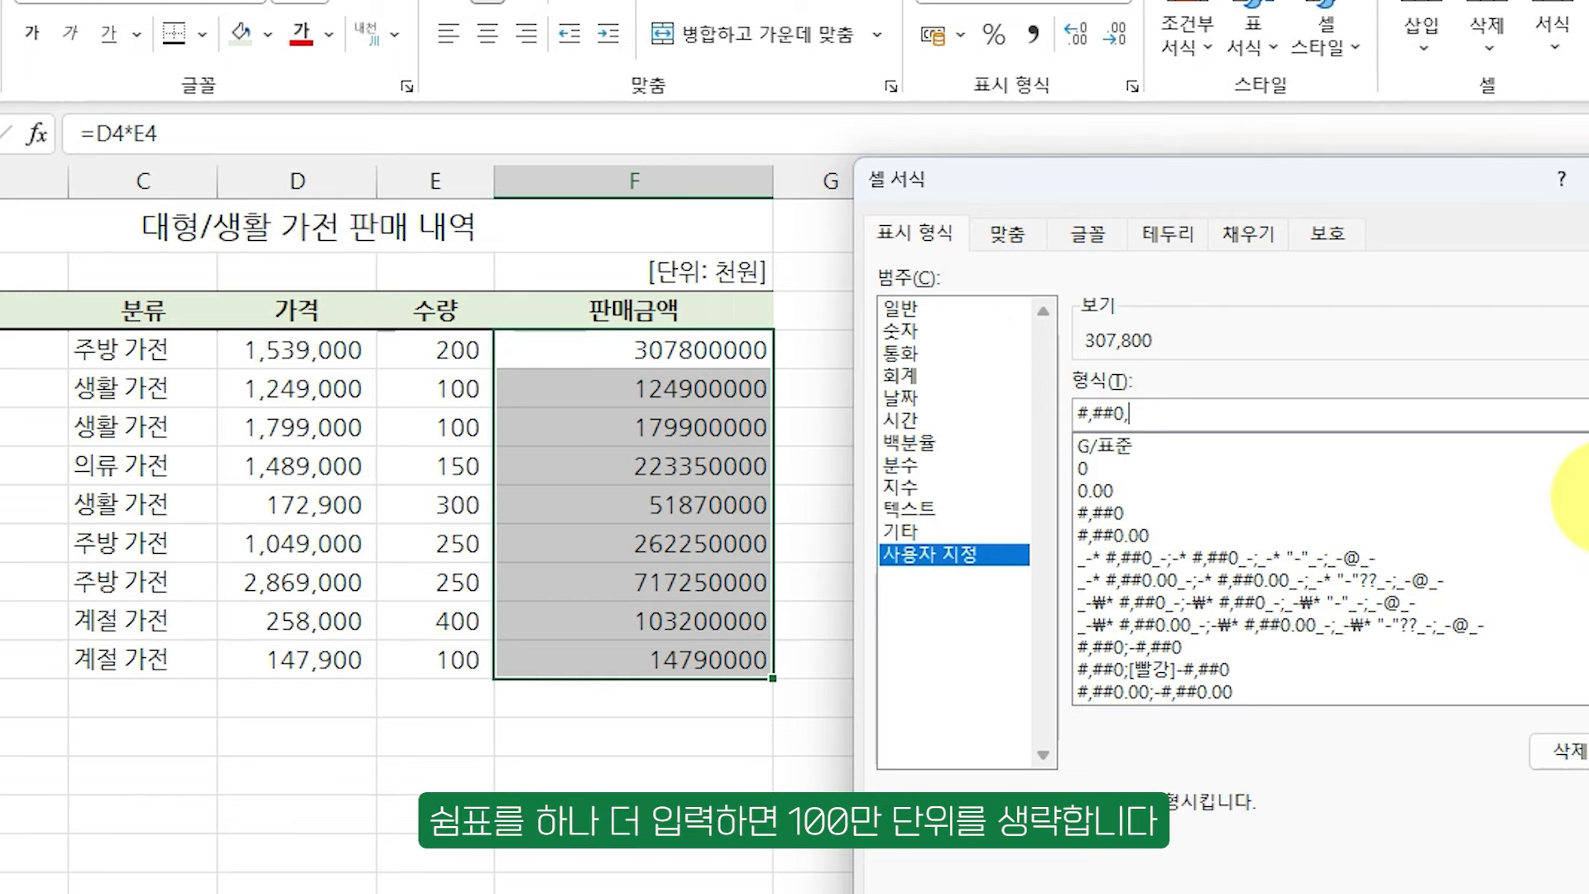
{"action": "type", "text": ","}
{"action": "key", "text": "BackSpace"}
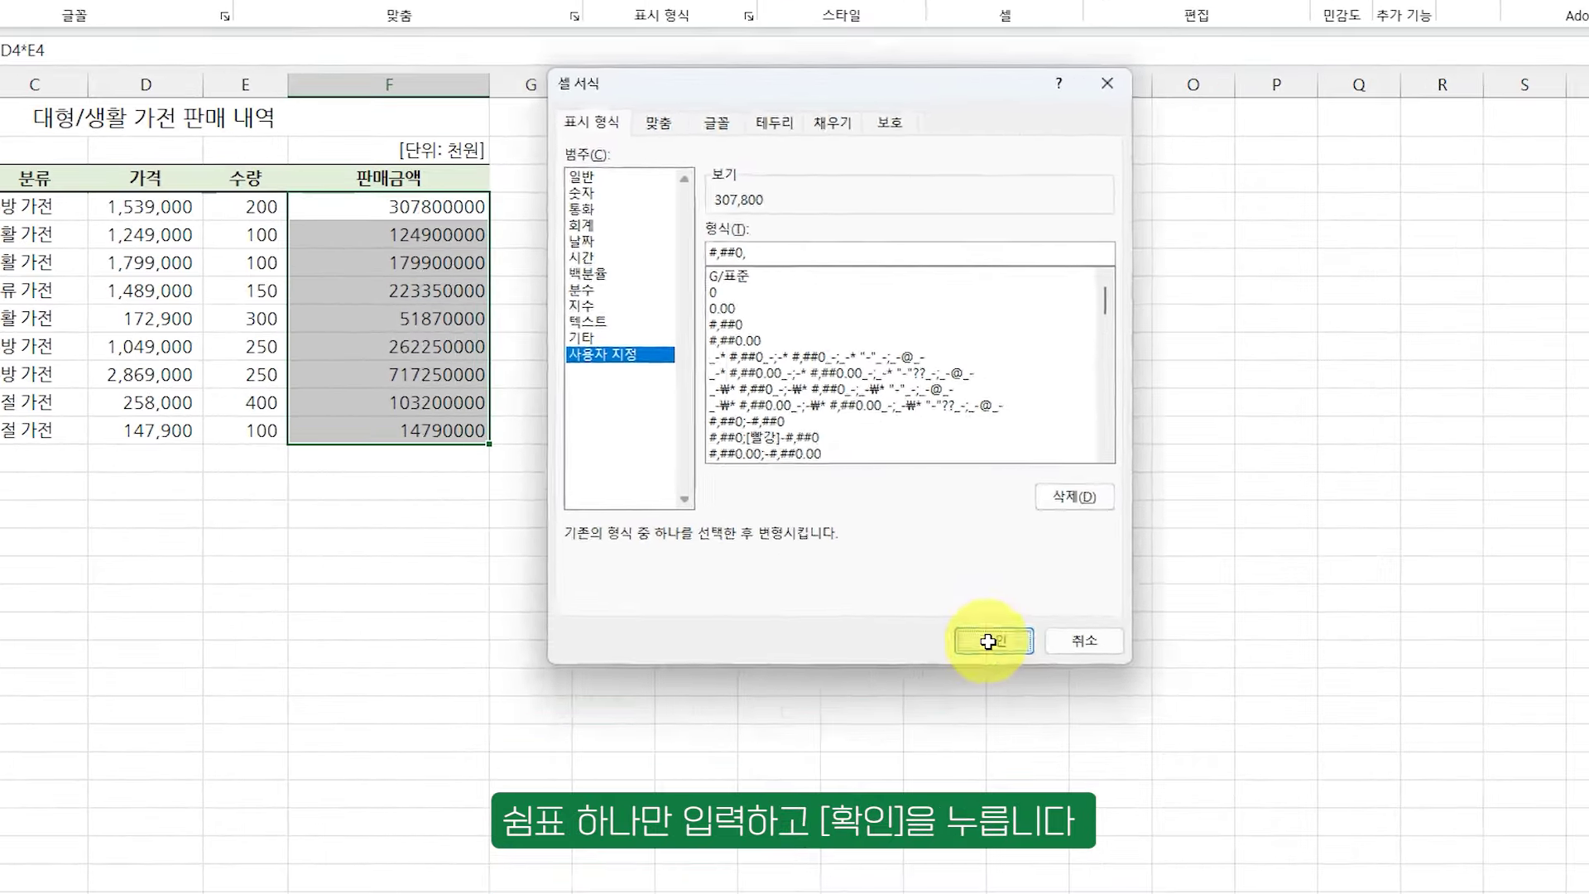
{"action": "left_click", "coordinate": [994, 642]}
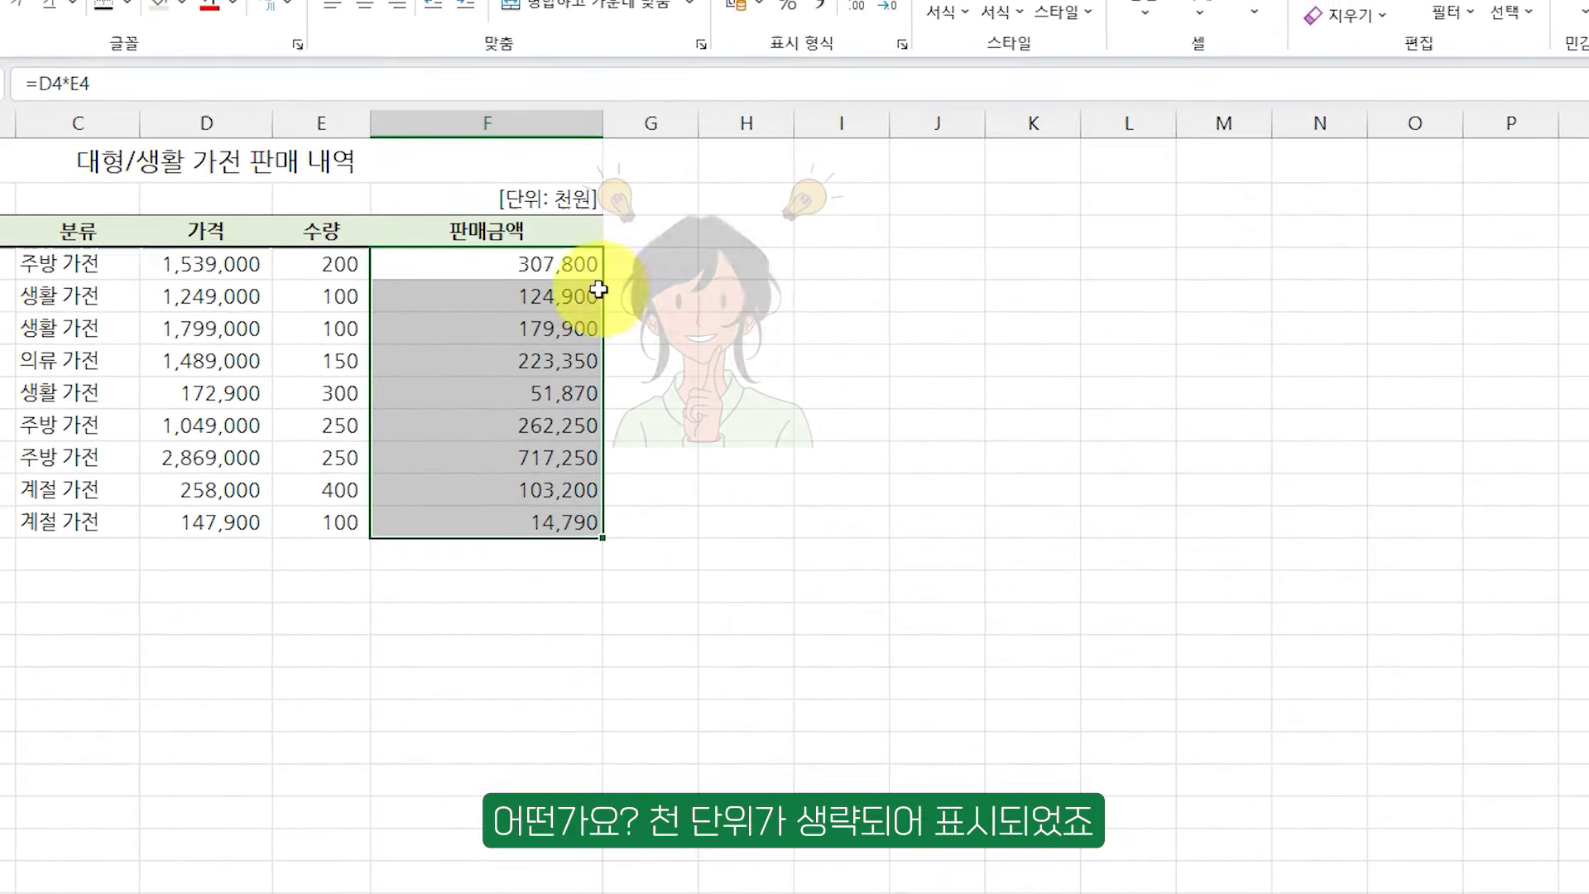
{"action": "left_click", "coordinate": [455, 209]}
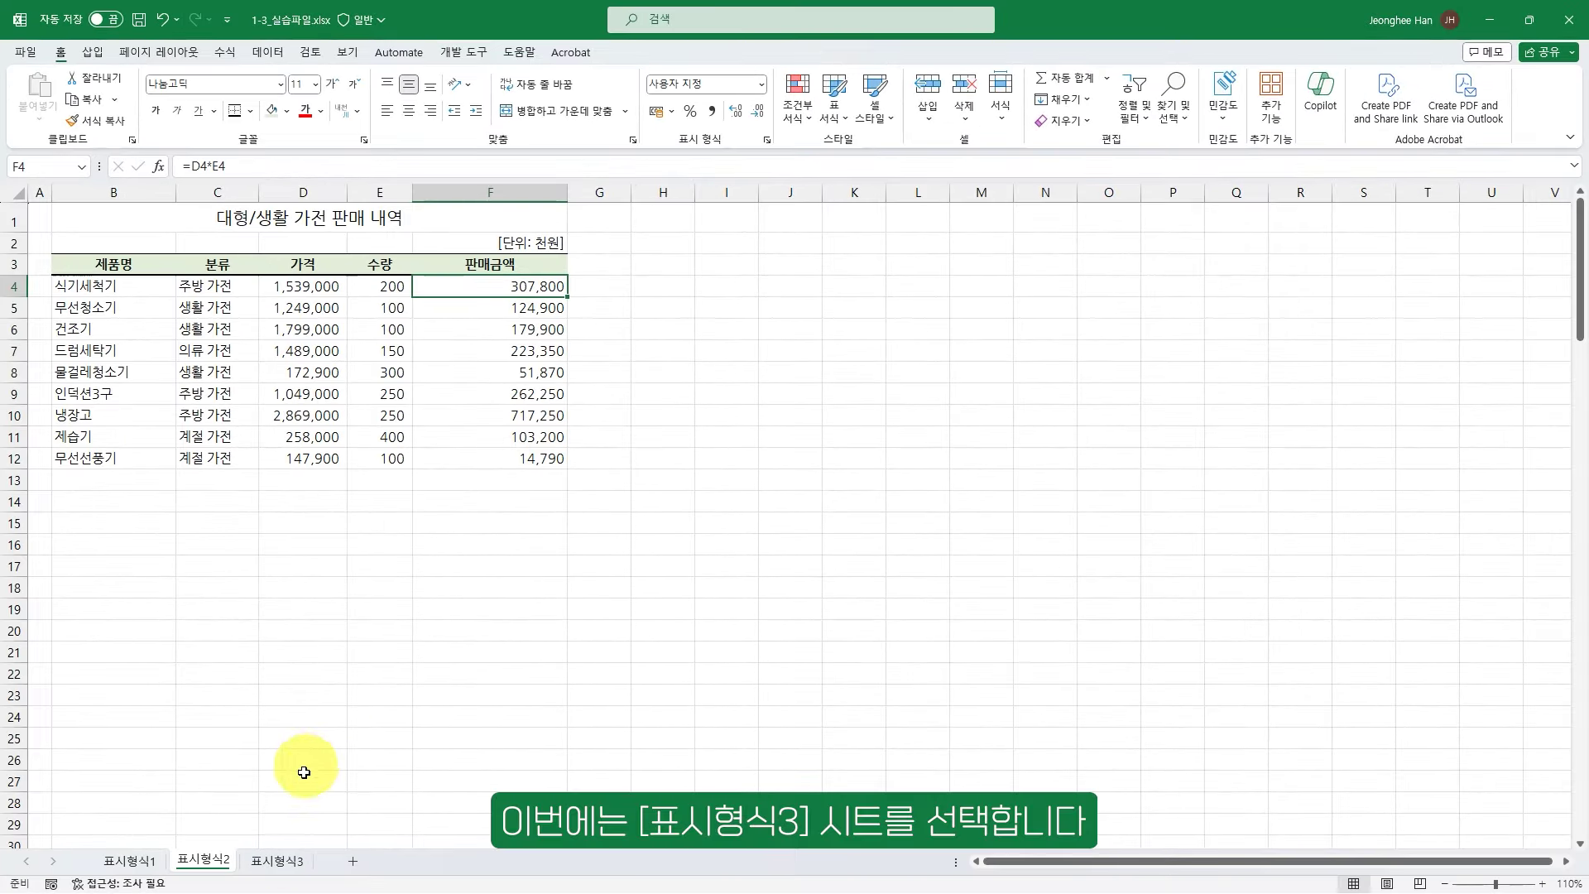
- On the 표시형식3 sheet, enter the custom format code yyyy-mm-dd aaaa for the dates in A2:A25
{"action": "left_click", "coordinate": [281, 861]}
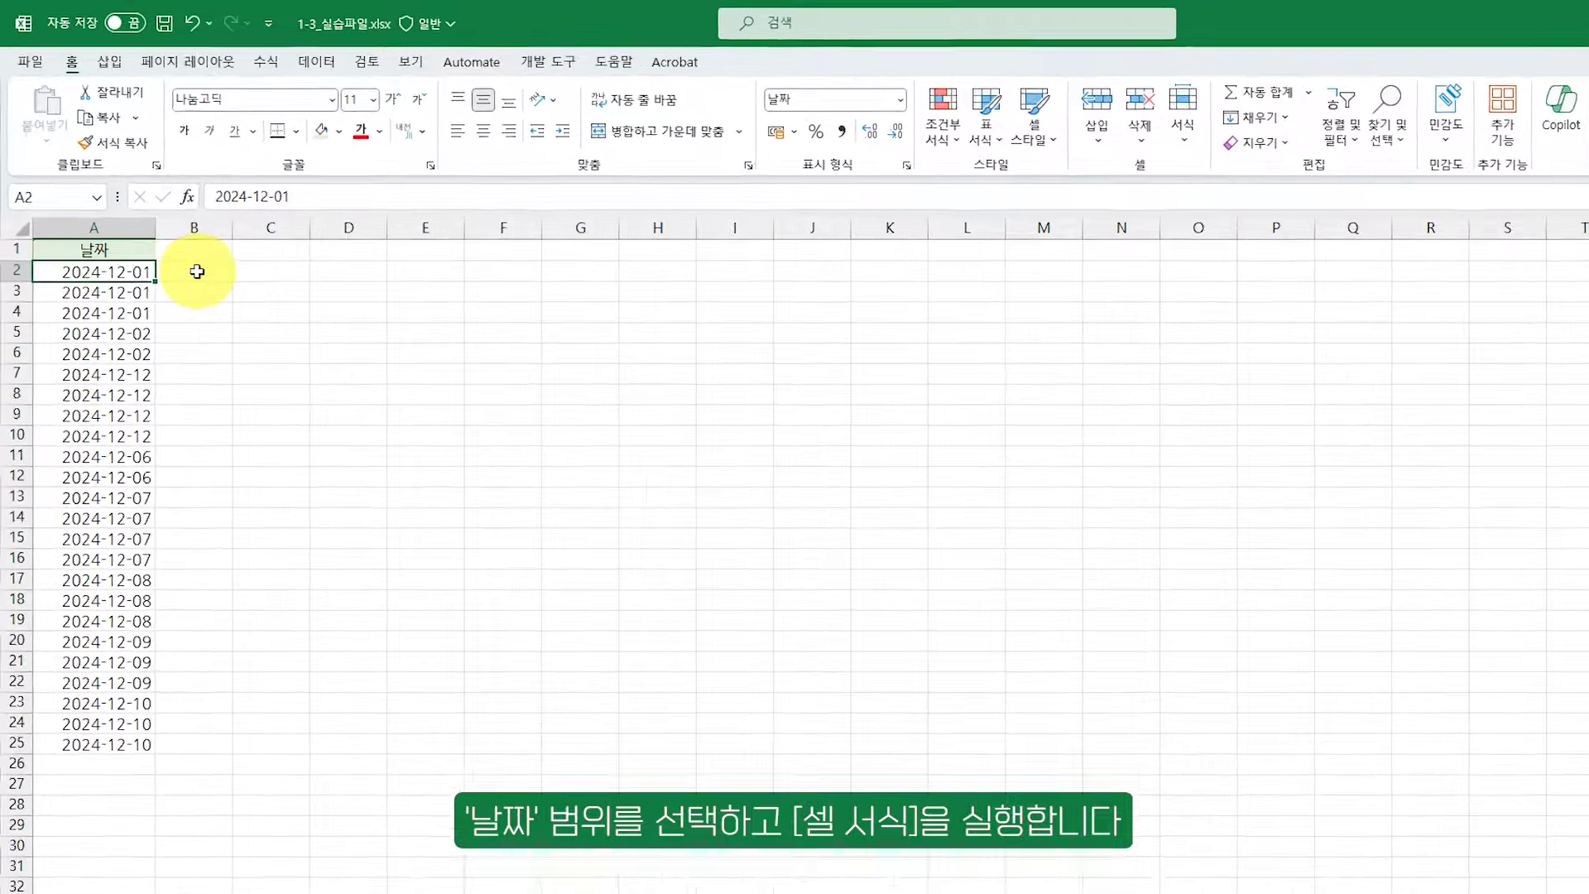
{"action": "left_click_drag", "start_coordinate": [134, 296], "coordinate": [157, 809]}
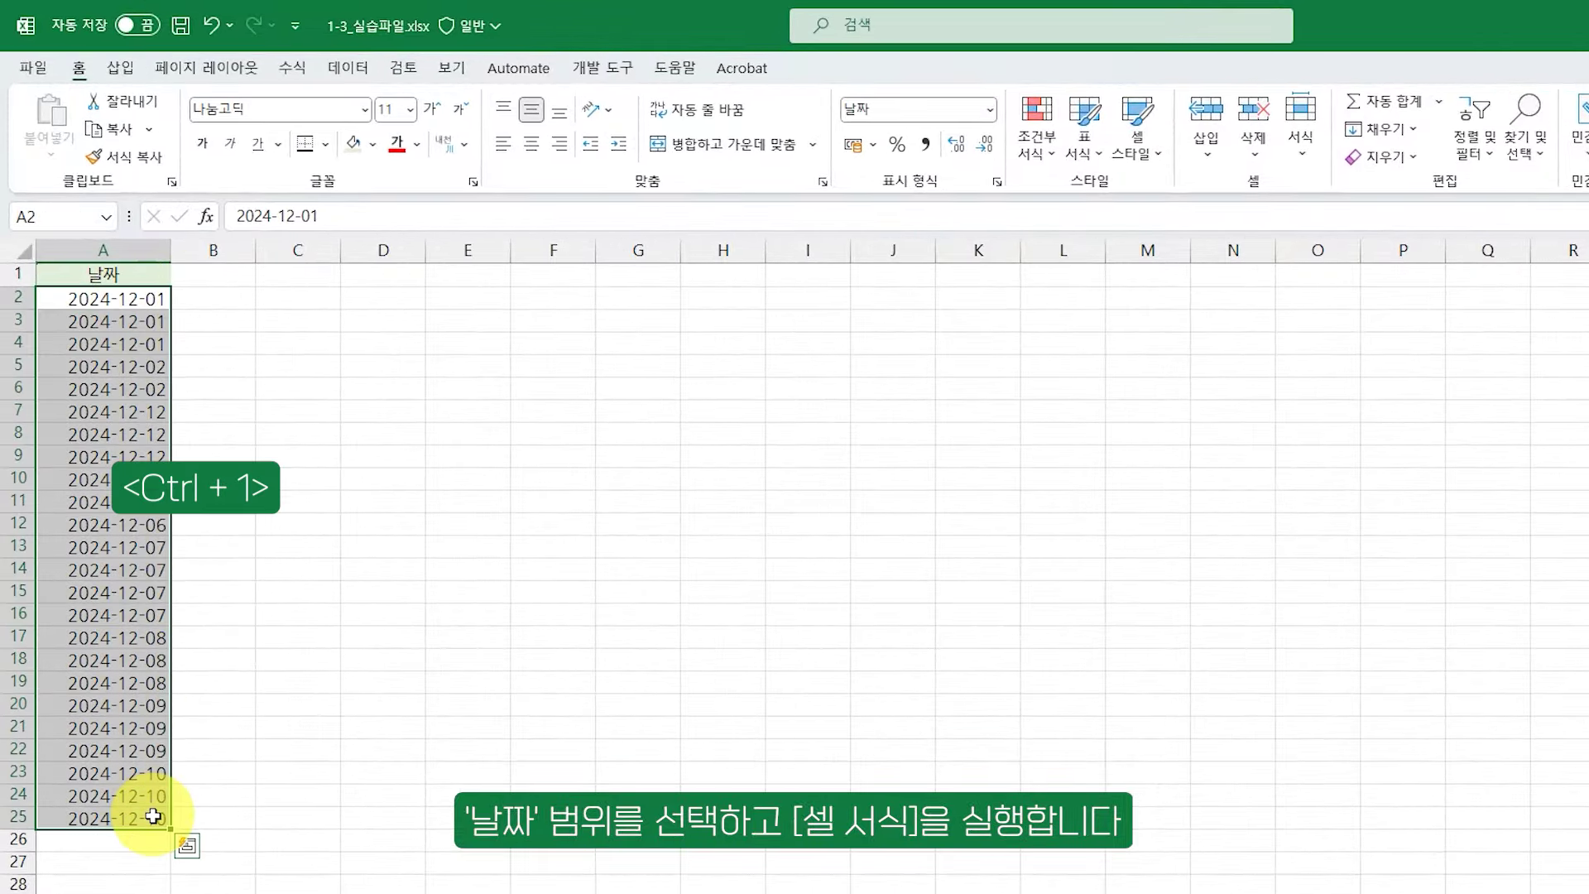
{"action": "key", "text": "ctrl+1"}
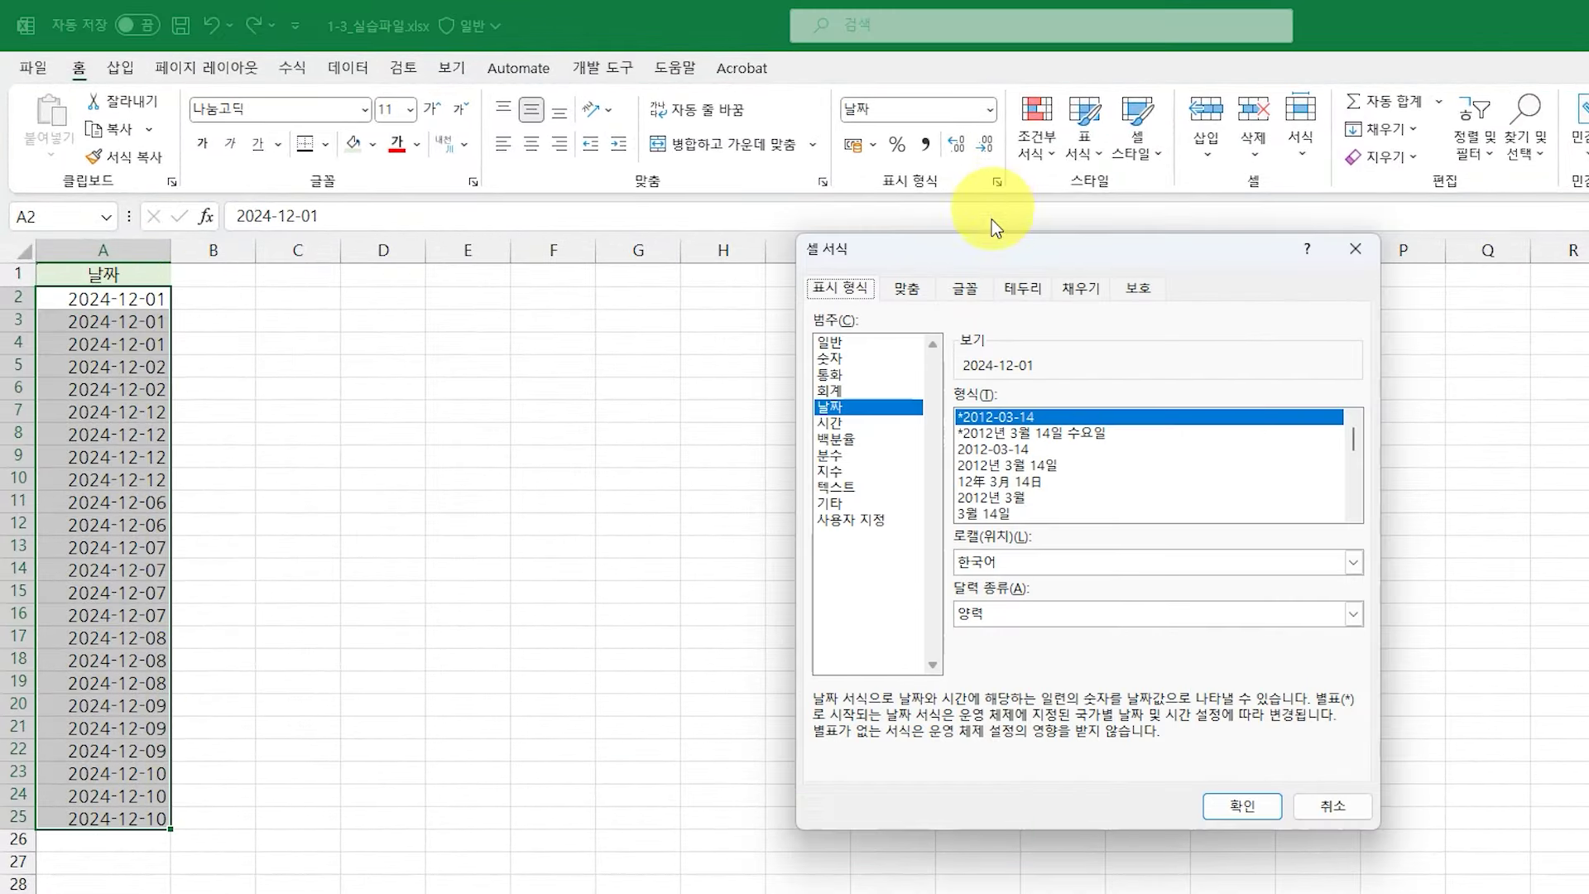
{"action": "left_click_drag", "start_coordinate": [983, 248], "coordinate": [432, 248]}
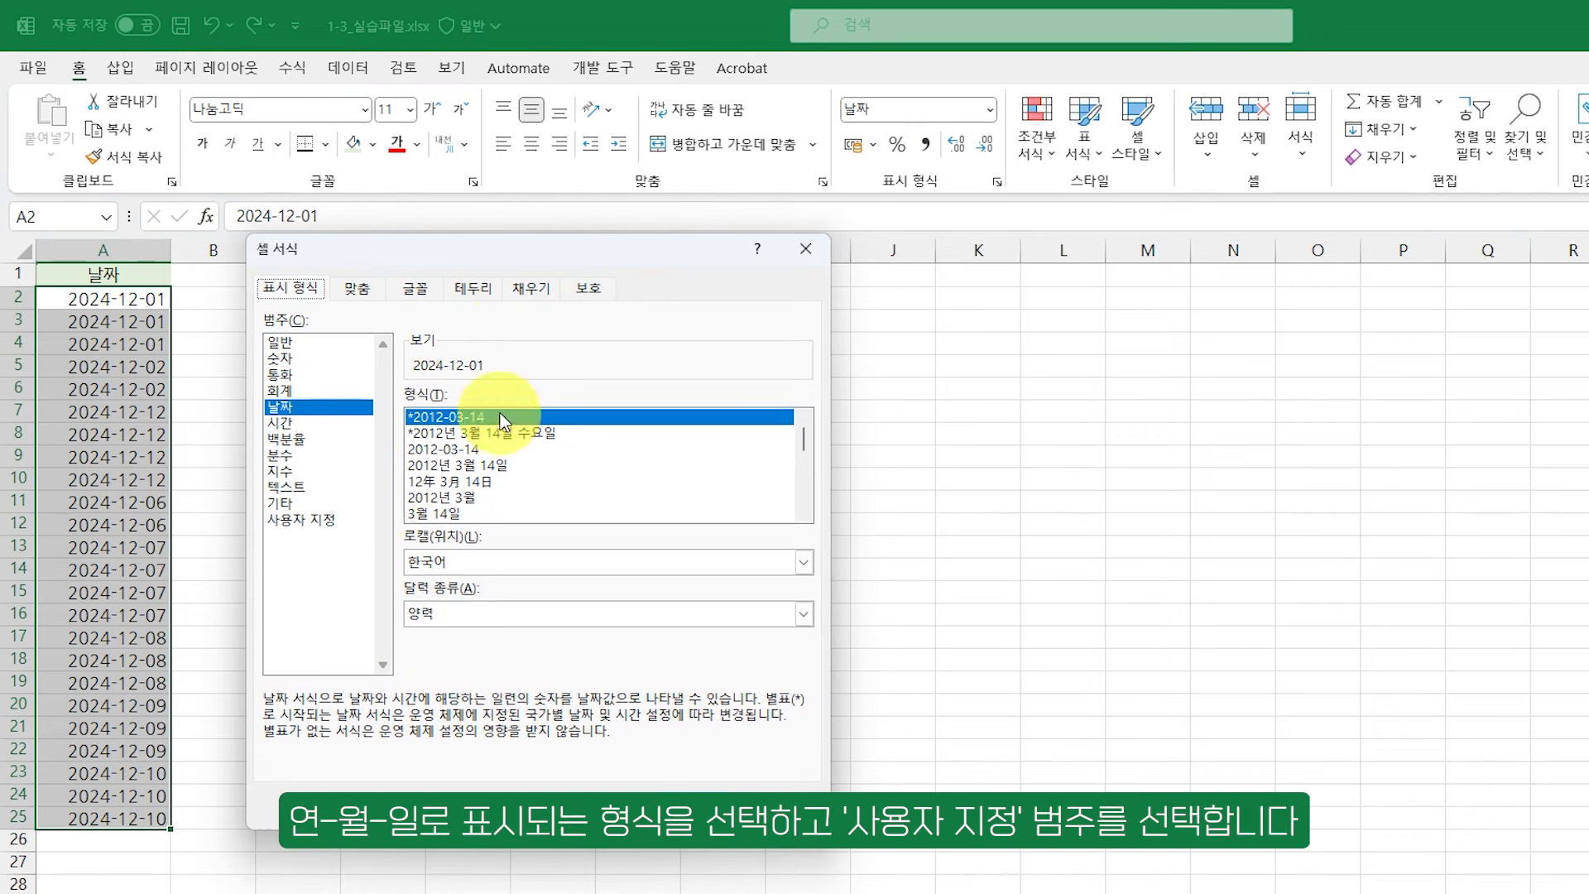
{"action": "left_click", "coordinate": [322, 521]}
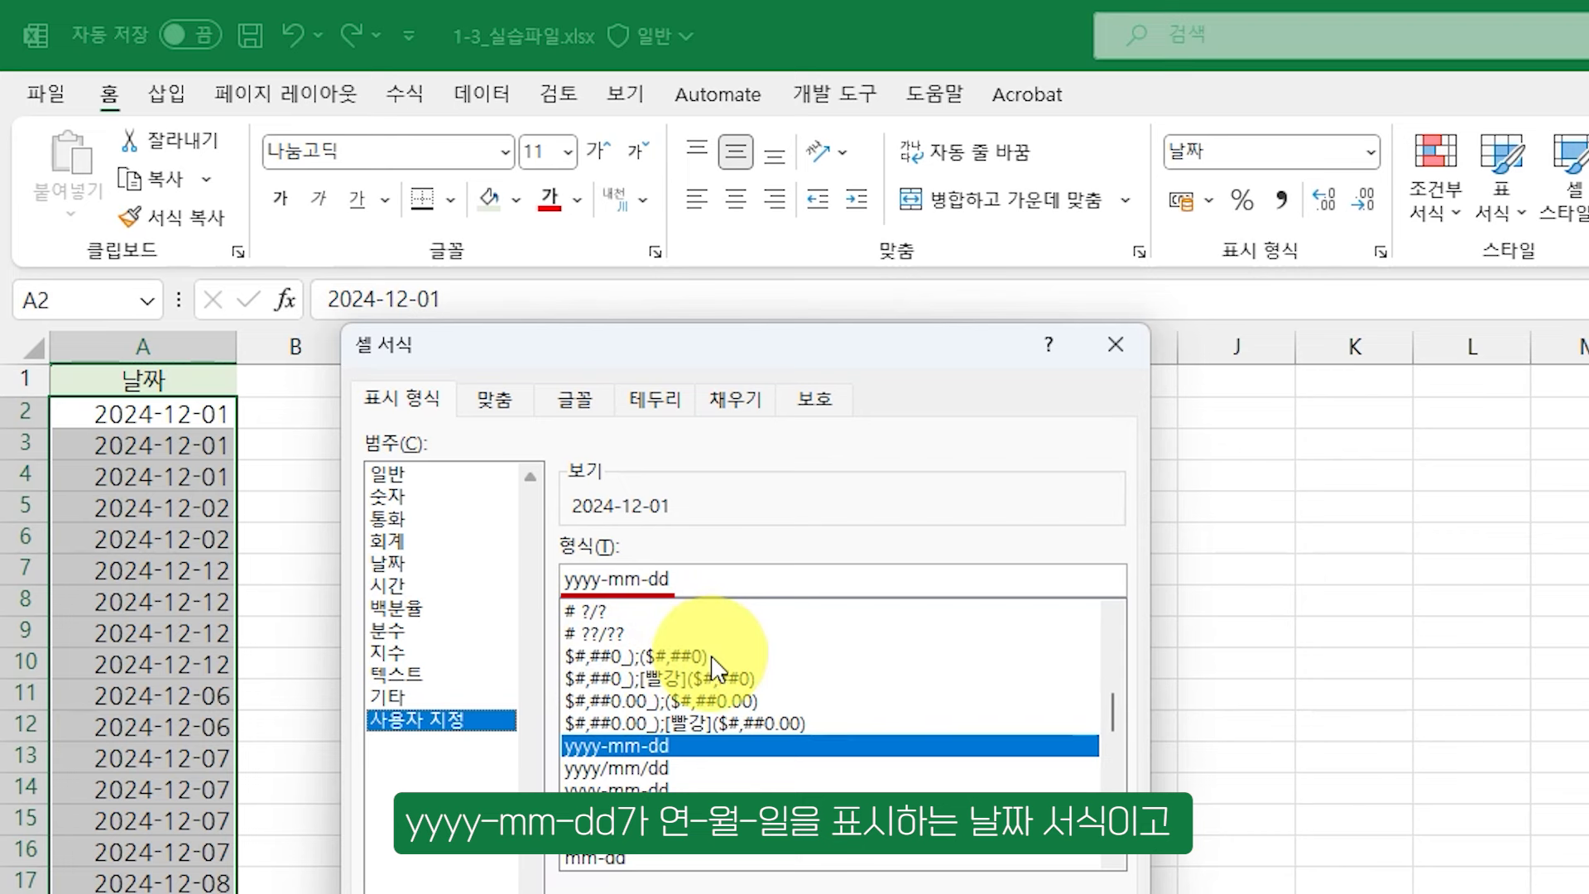
{"action": "left_click", "coordinate": [735, 585]}
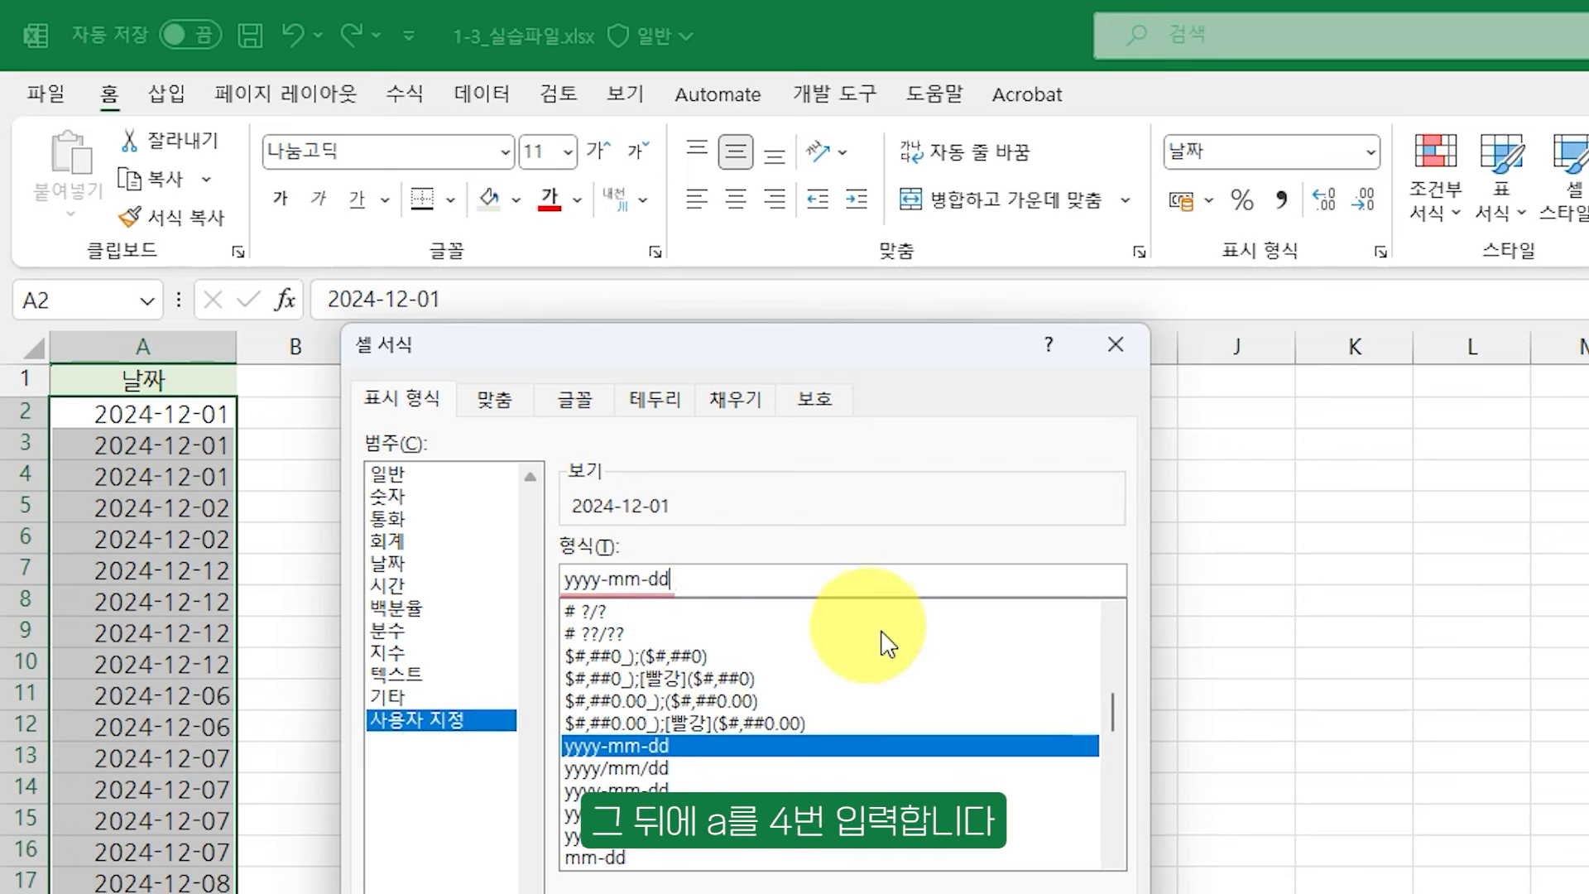
{"action": "type", "text": "aaaa"}
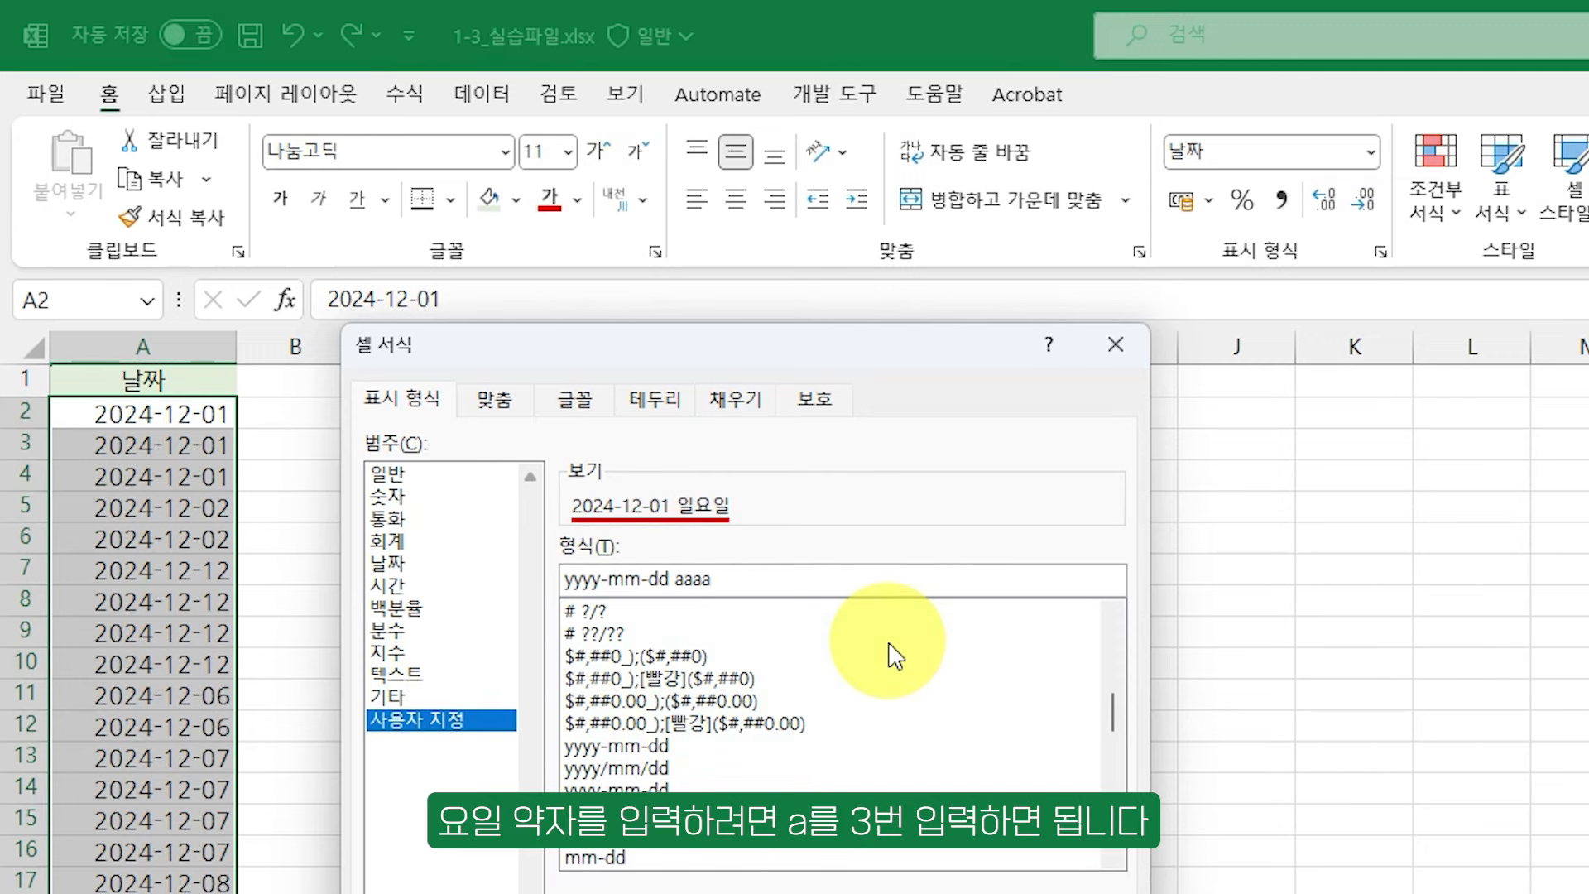
- Shorten the weekday code to aaa, making the format yyyy-mm-dd aaa, and apply it to the dates
{"action": "key", "text": "BackSpace"}
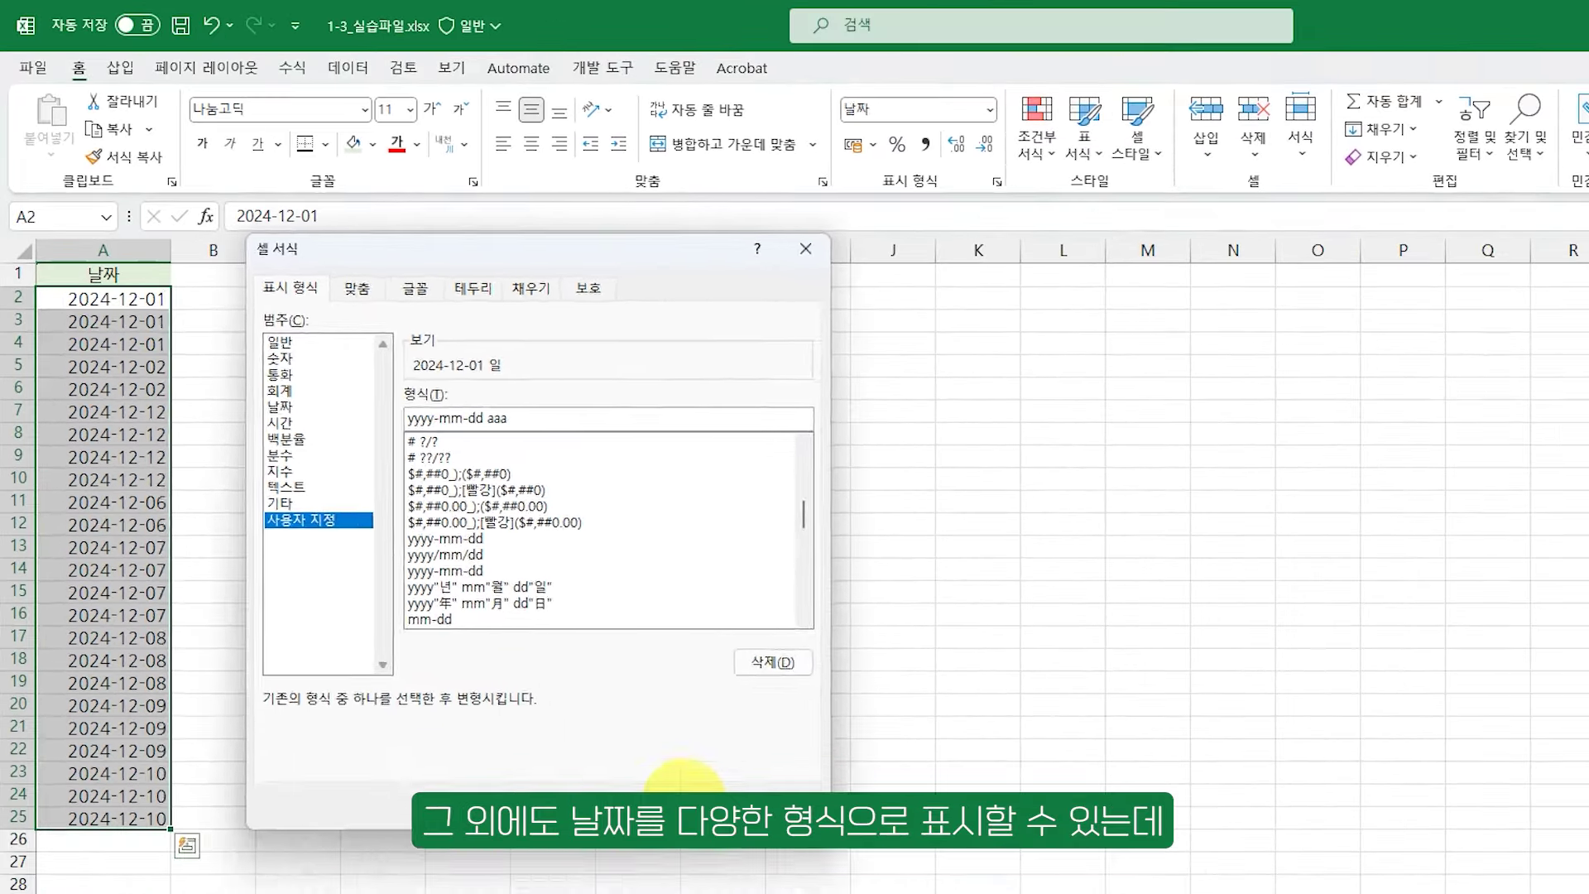
{"action": "left_click", "coordinate": [685, 799]}
{"action": "left_click", "coordinate": [125, 299]}
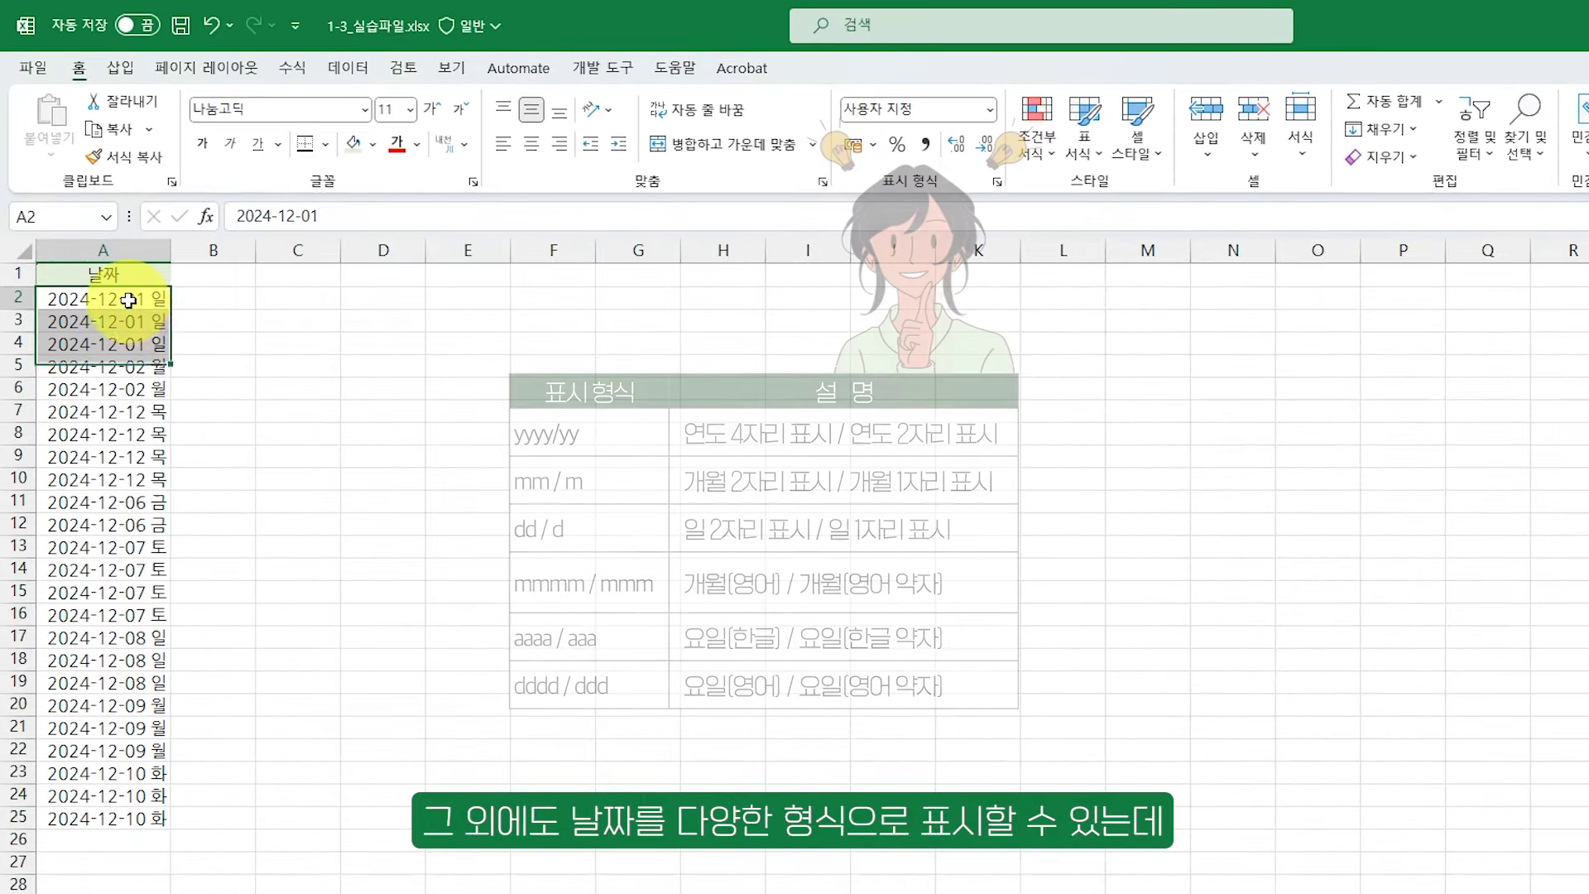